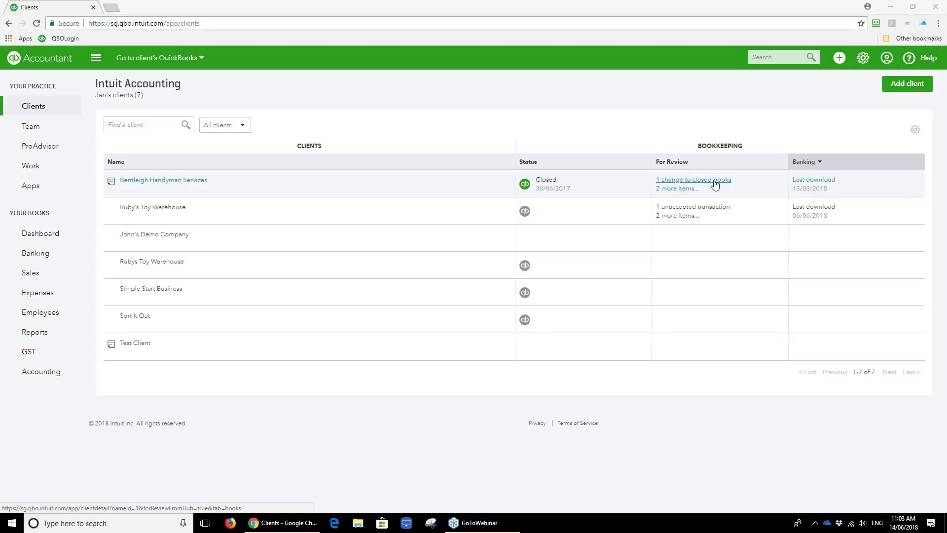
Open Bentleigh Handyman Services' '1 change to closed books' review and look through the Account watchlist.
left_click(679, 182)
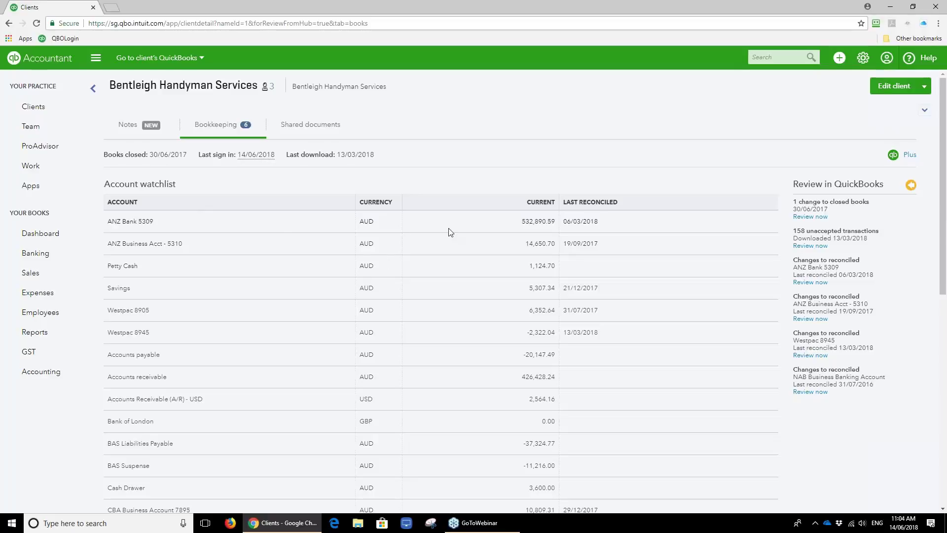
scroll(450, 232, "down", 1)
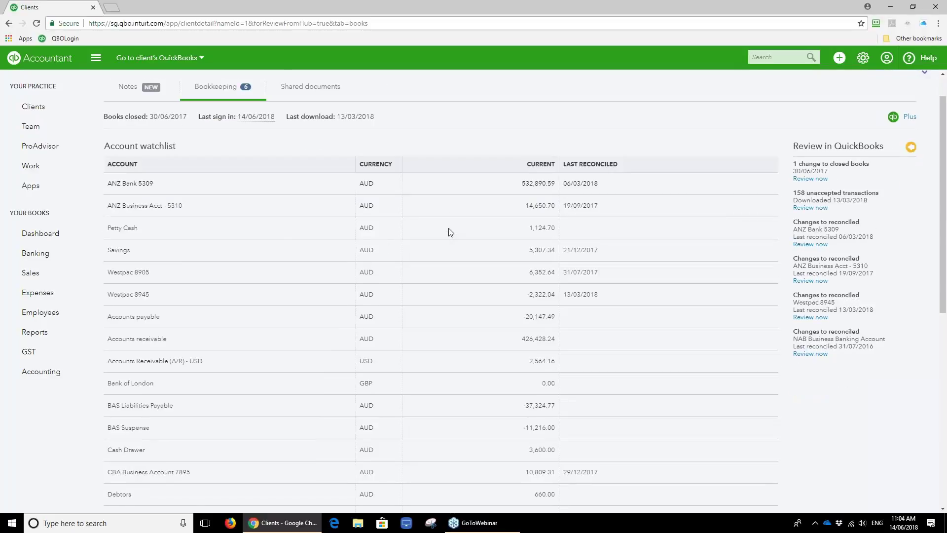
scroll(451, 232, "down", 2)
scroll(450, 232, "down", 4)
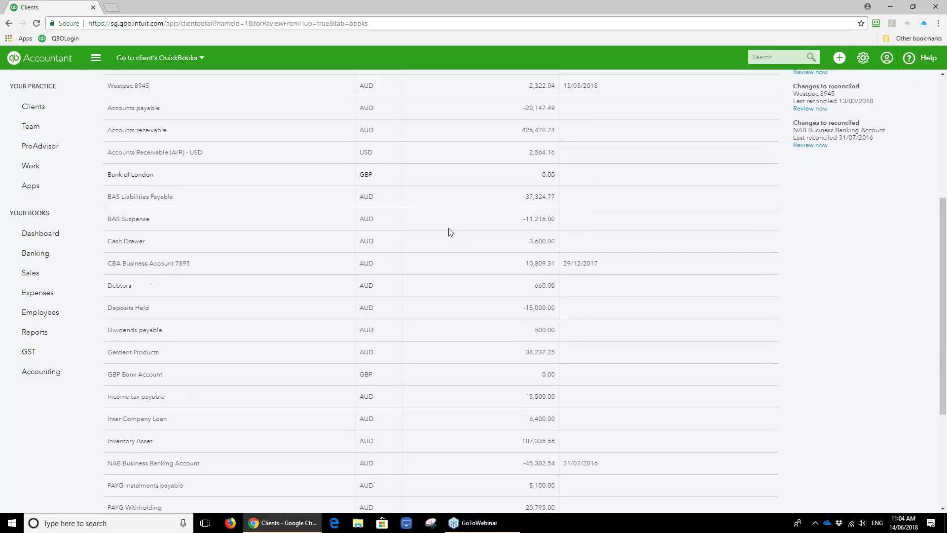
scroll(451, 232, "down", 1)
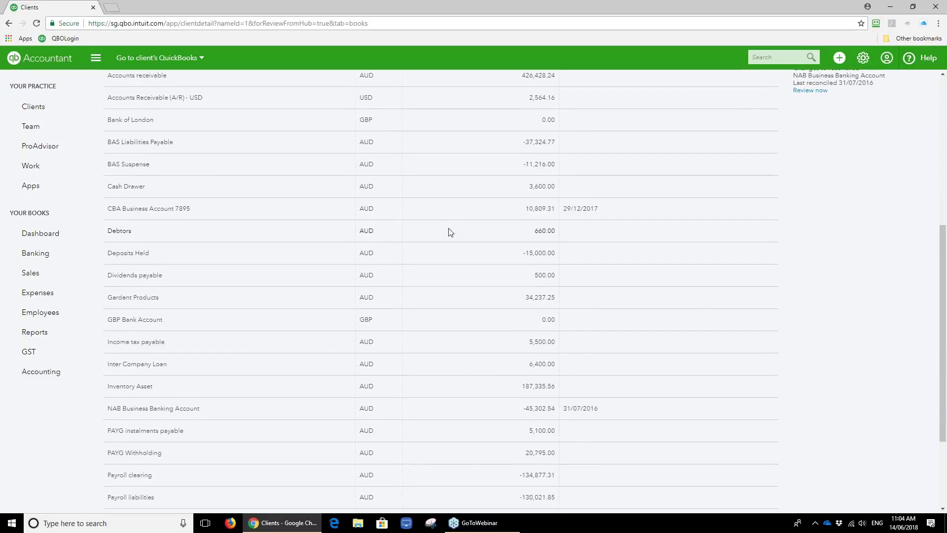
scroll(565, 377, "down", 2)
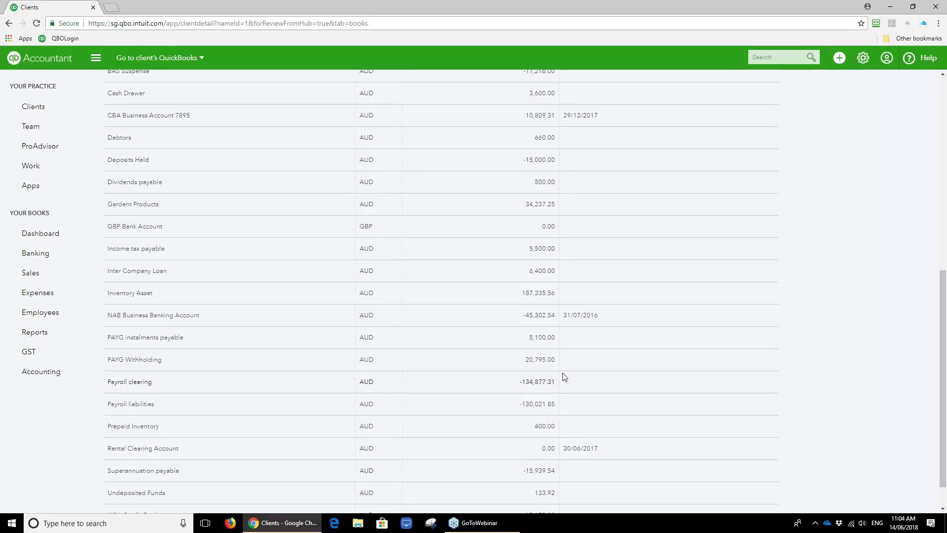
Sort the Account watchlist by Last Reconciled date, oldest first.
scroll(564, 377, "up", 1)
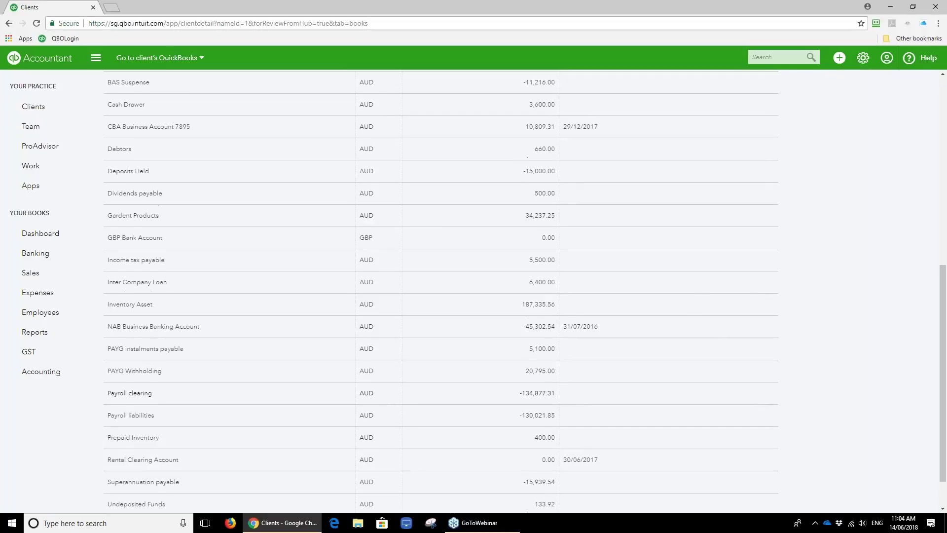
scroll(564, 377, "up", 2)
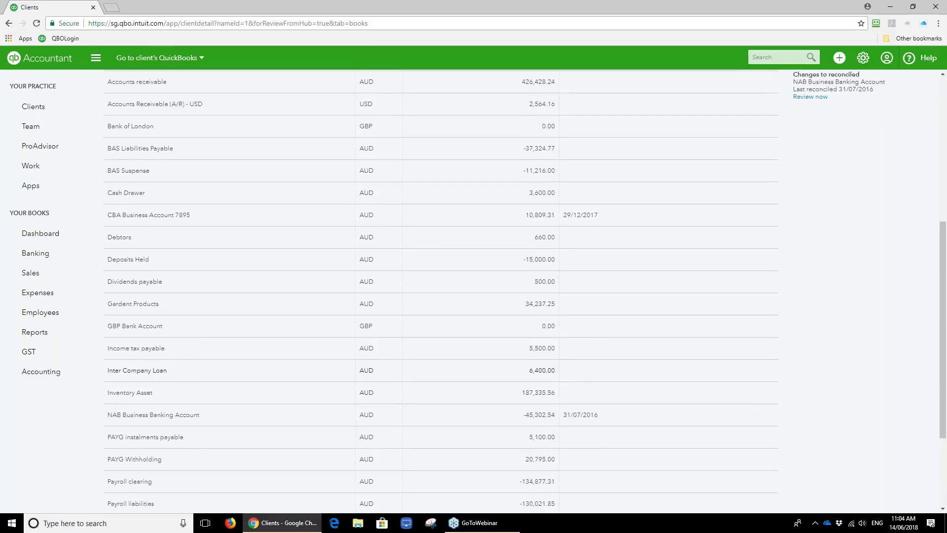
scroll(596, 207, "up", 6)
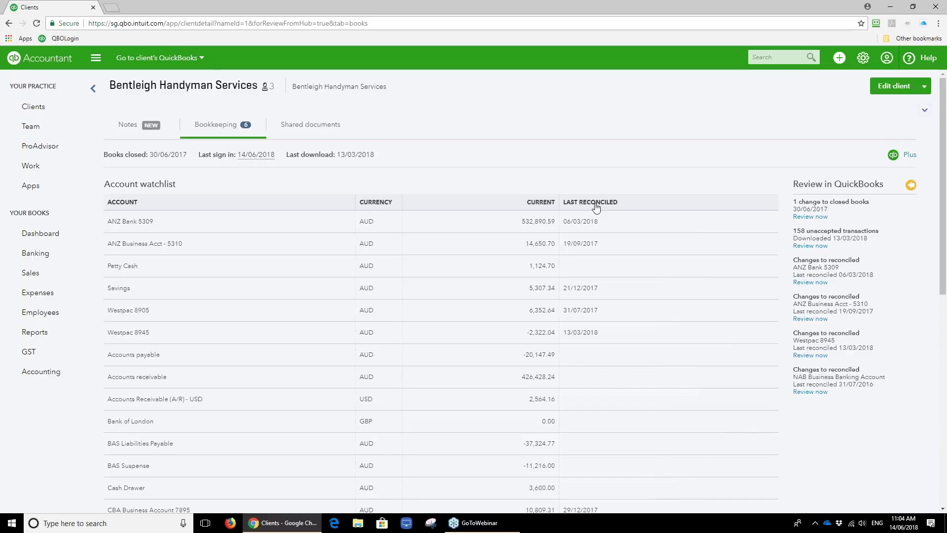
left_click(592, 205)
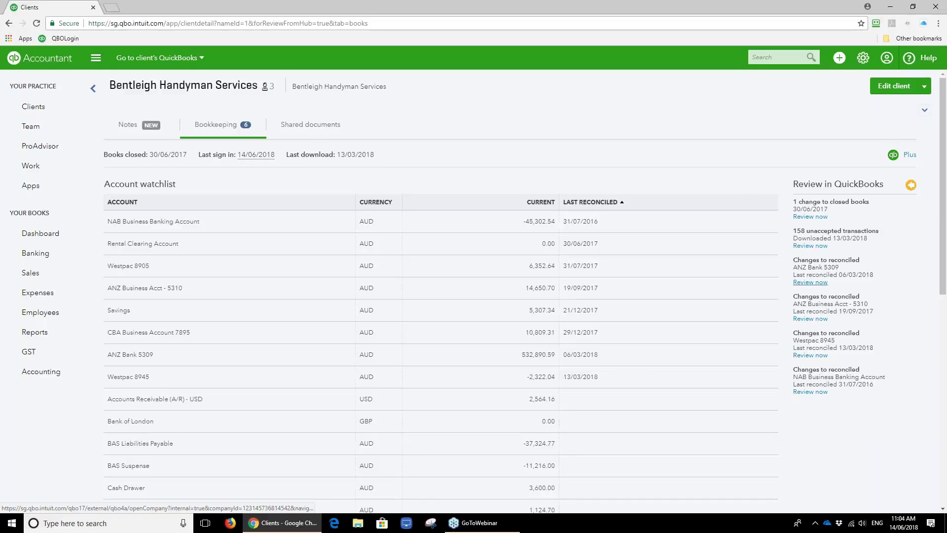
Review the client's unaccepted bank transactions, then reopen Bentleigh Handyman's bookkeeping review from Clients.
left_click(808, 246)
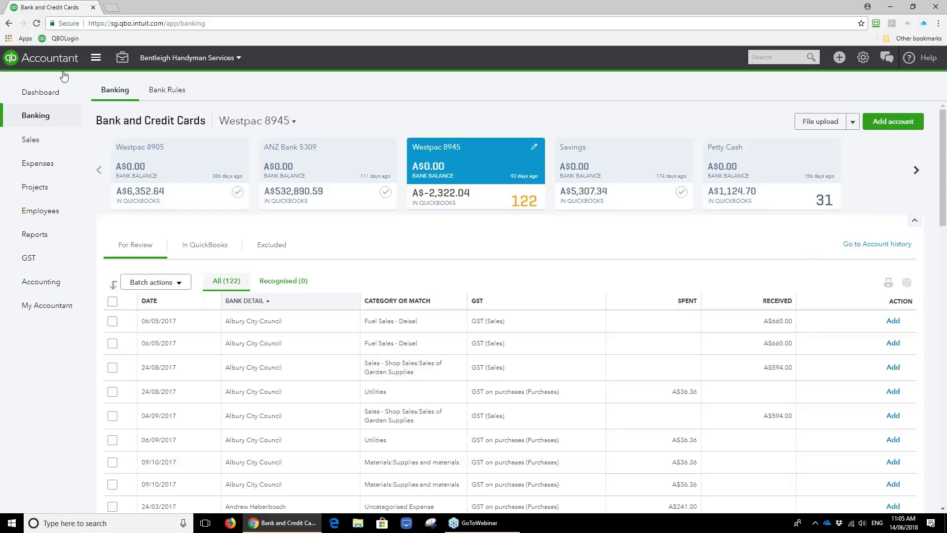
left_click(55, 58)
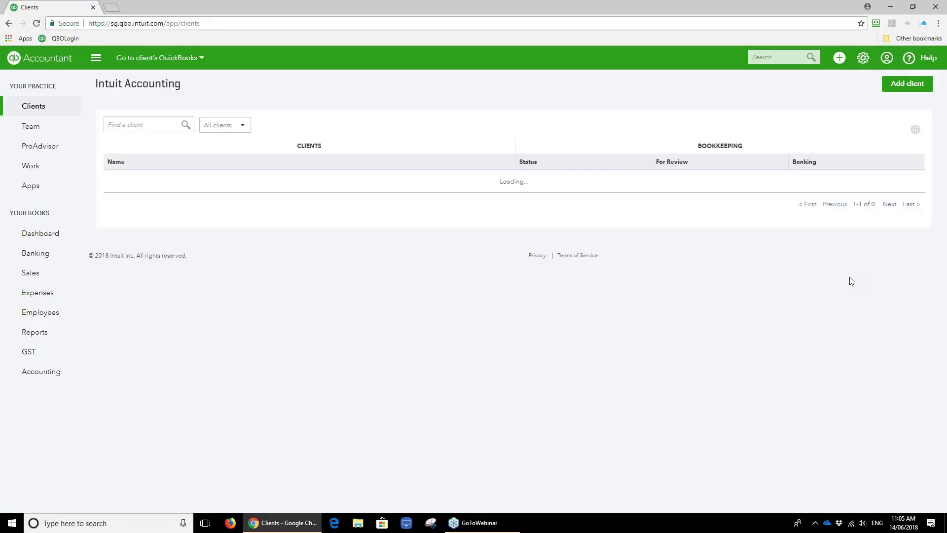
left_click(693, 179)
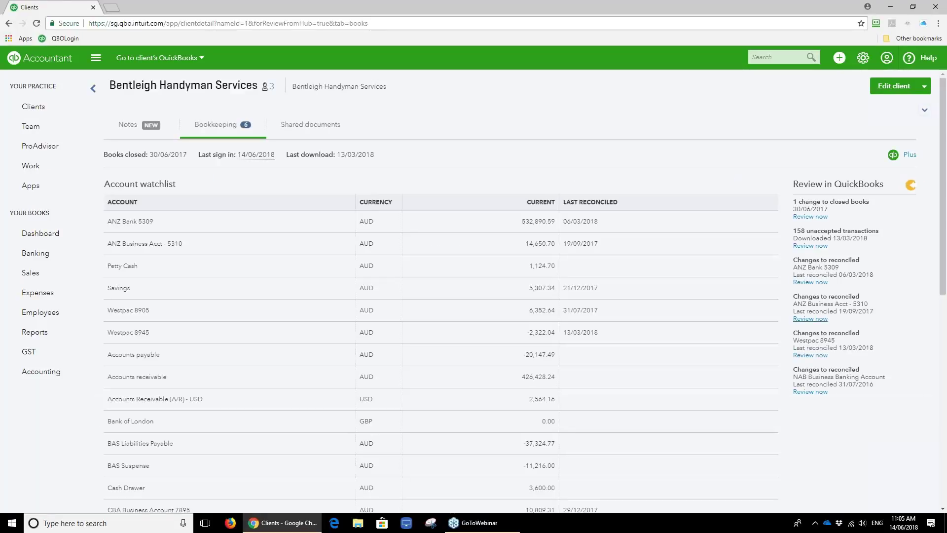
Check the ANZ Business Acct - 5310 reconciliation ($-12,036.89 discrepancy) and go to the client's Reports page.
left_click(803, 321)
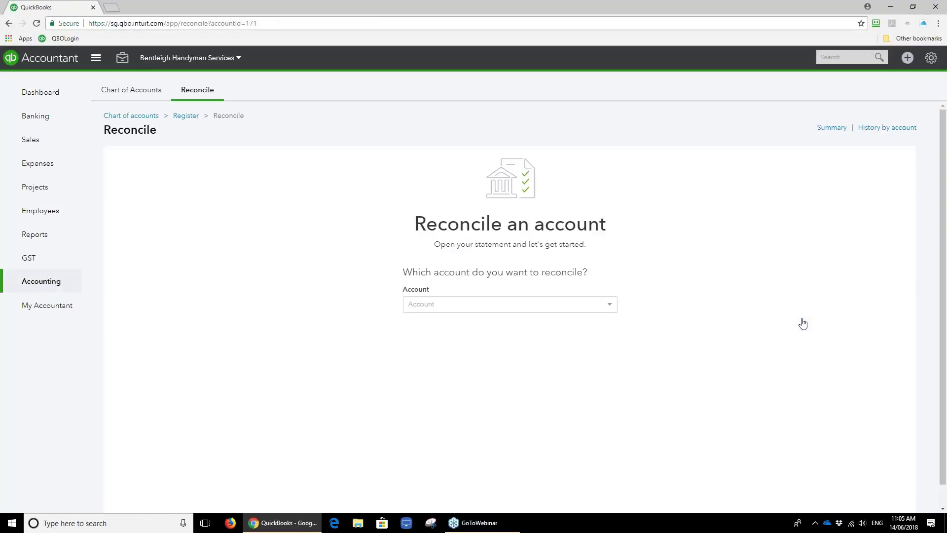
scroll(803, 324, "down", 1)
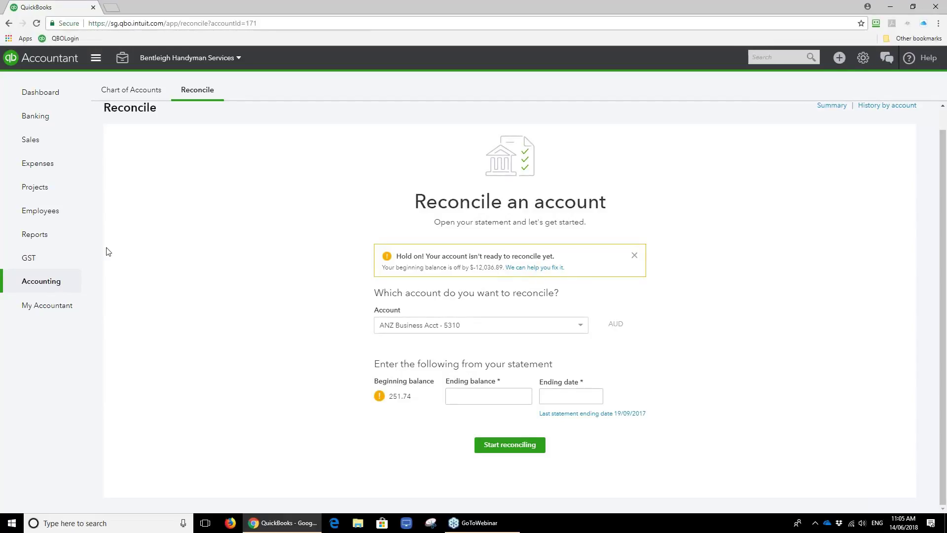
left_click(49, 237)
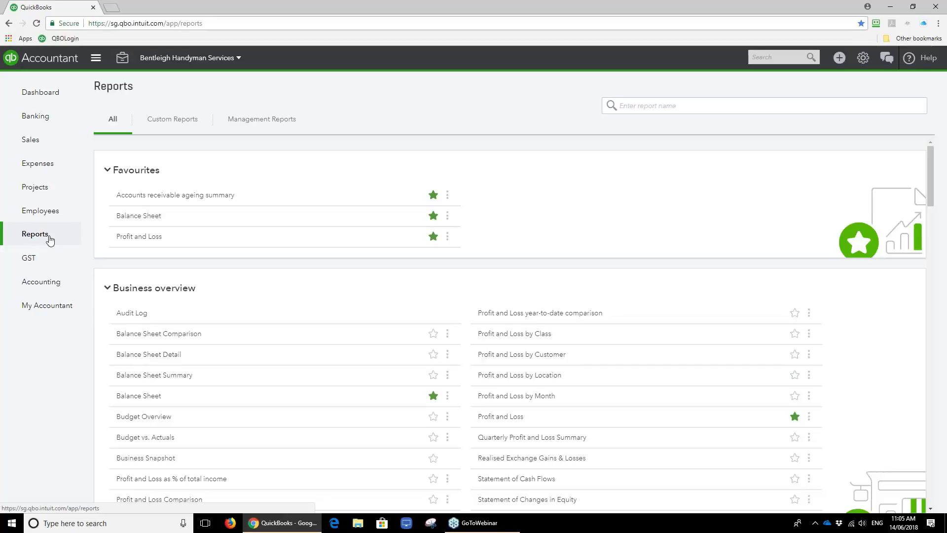
left_click(182, 124)
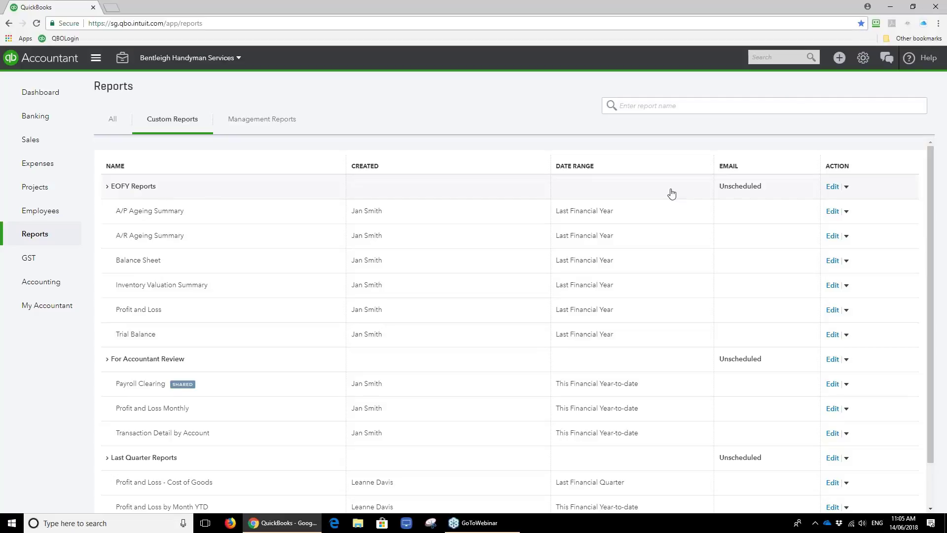
left_click(846, 187)
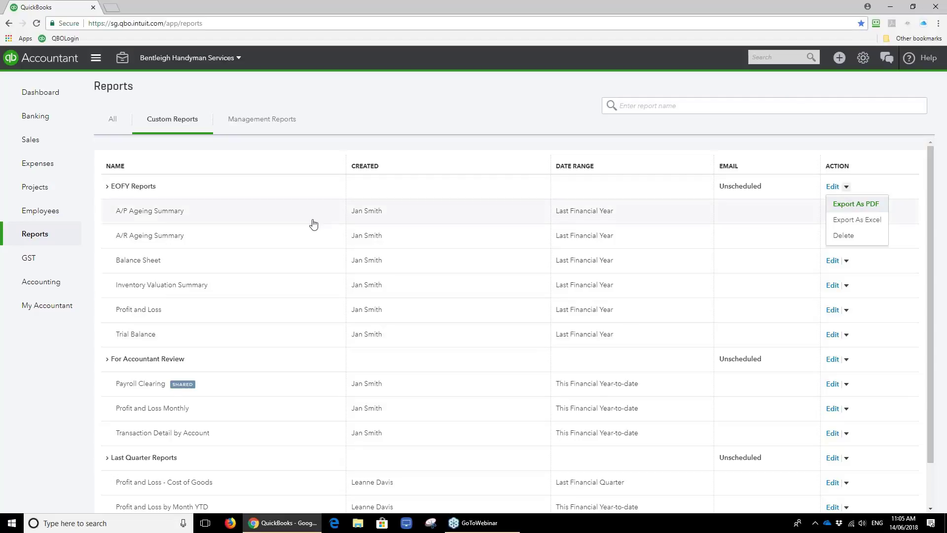
left_click(158, 211)
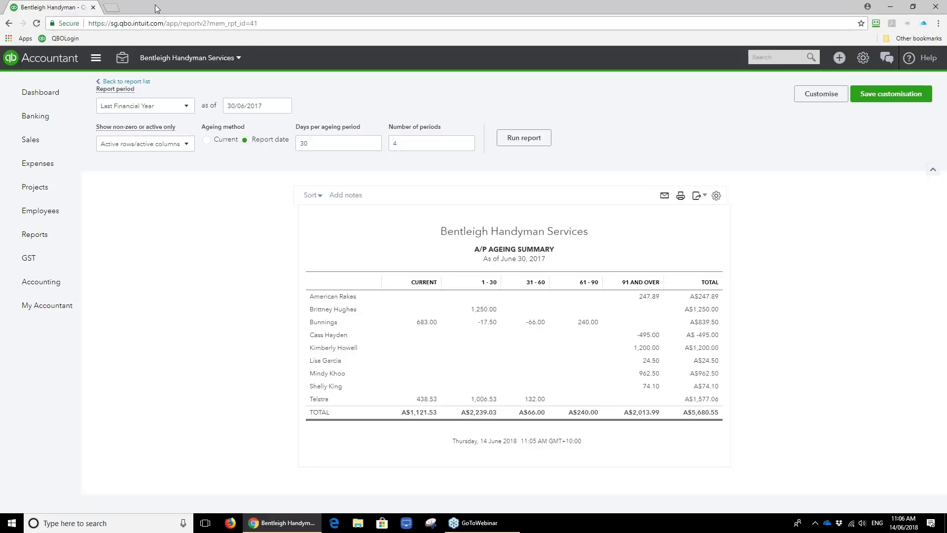
left_click(126, 81)
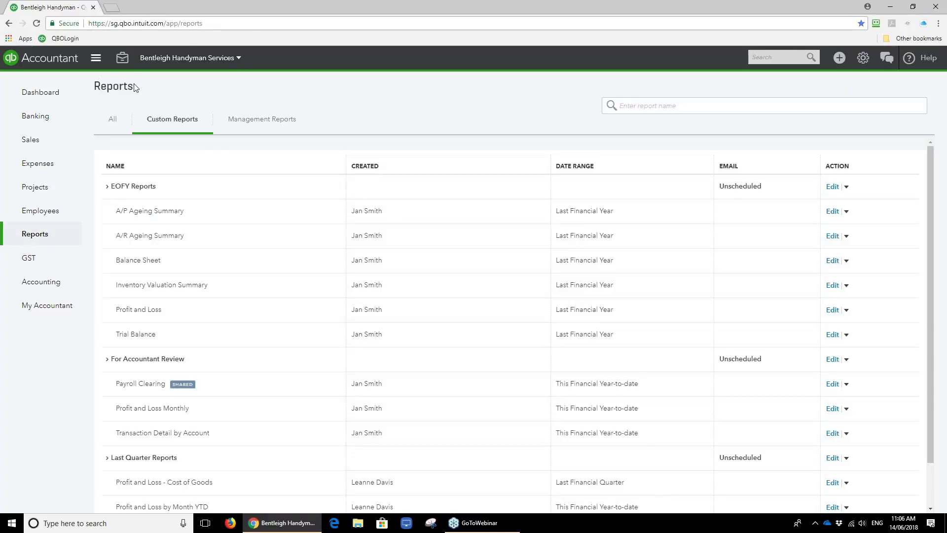
left_click(113, 121)
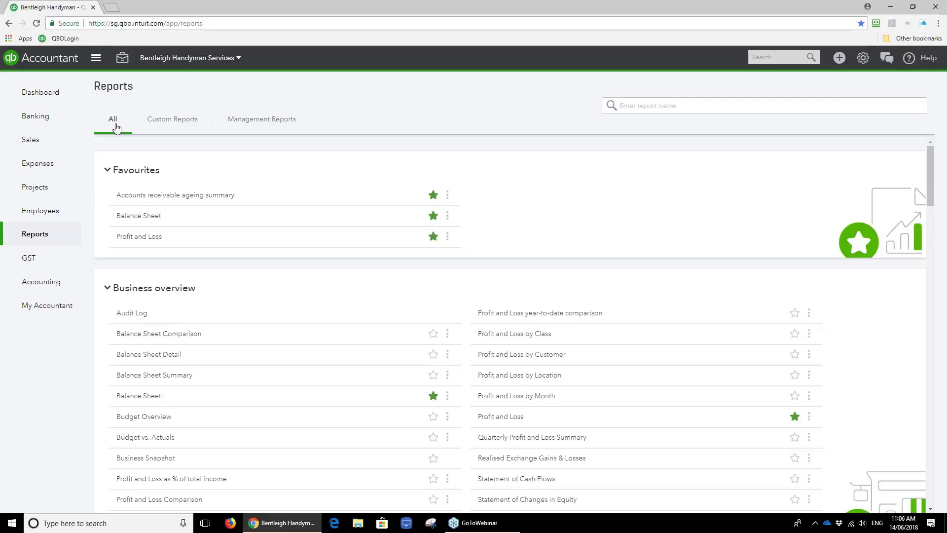
left_click(125, 63)
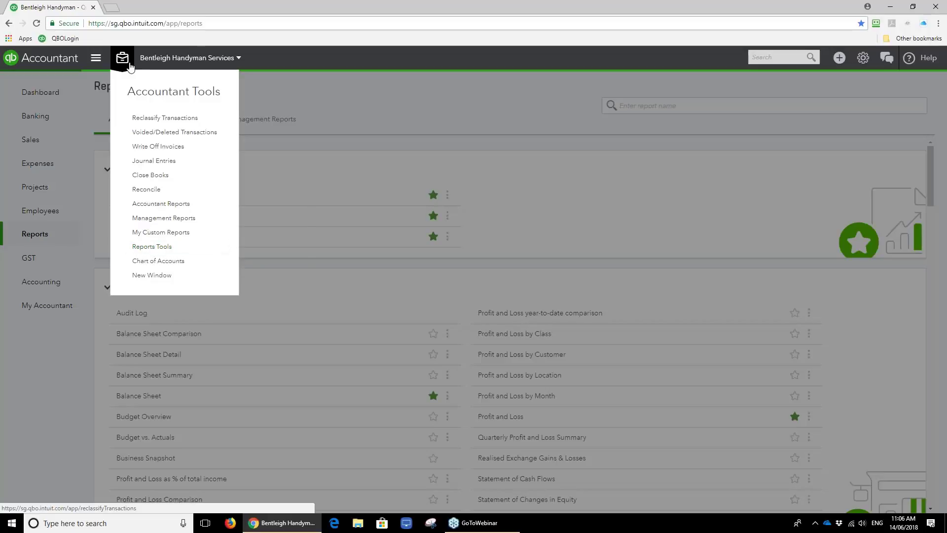
left_click(152, 248)
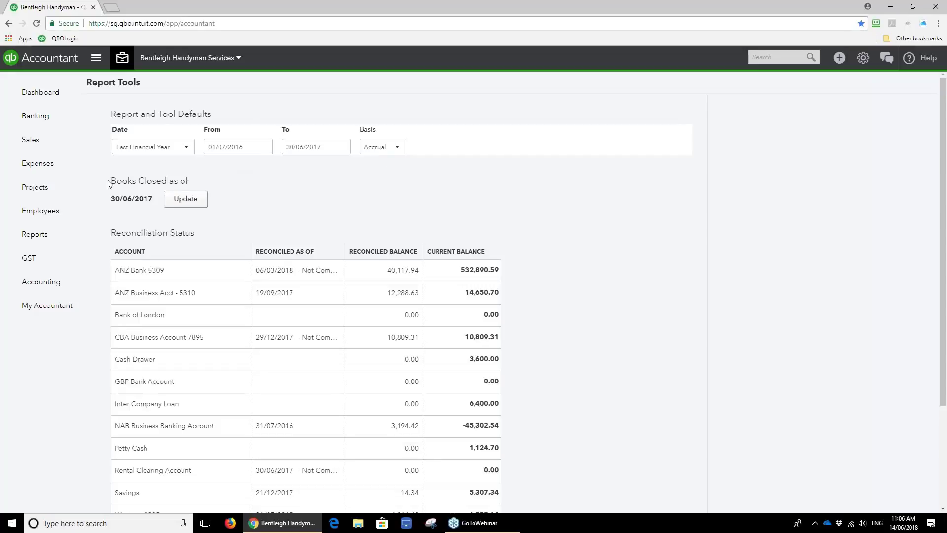
left_click(52, 240)
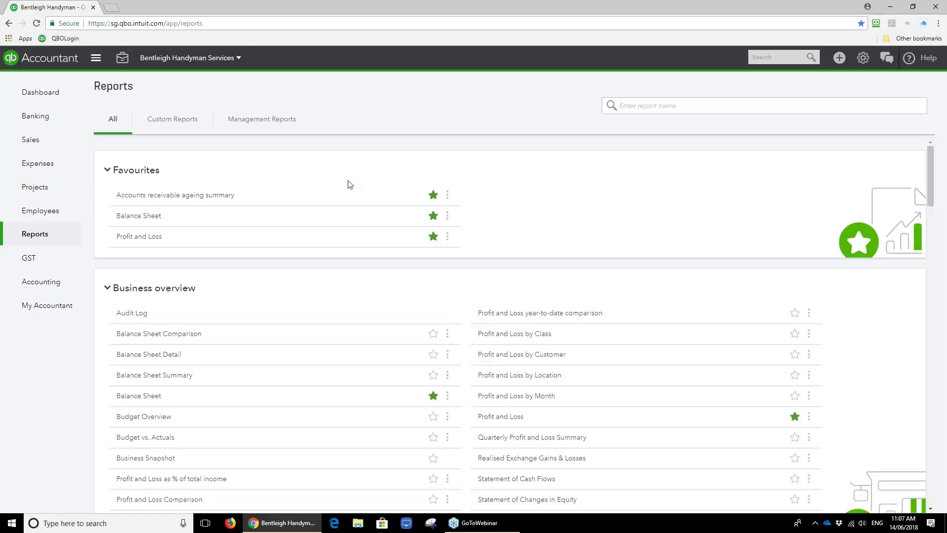
Open the Balance Sheet and create a new 'EOFY Checklist Reports' group for saving it.
left_click(125, 216)
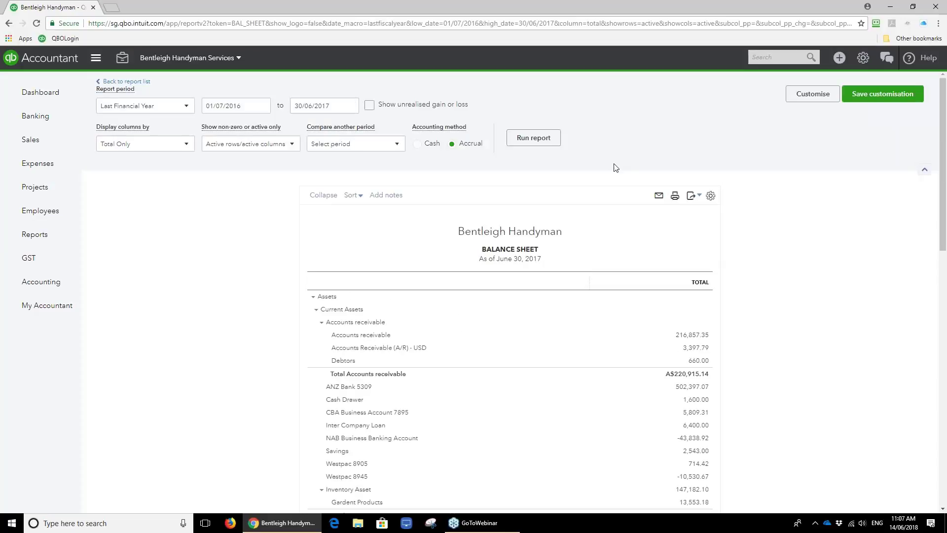
left_click(889, 100)
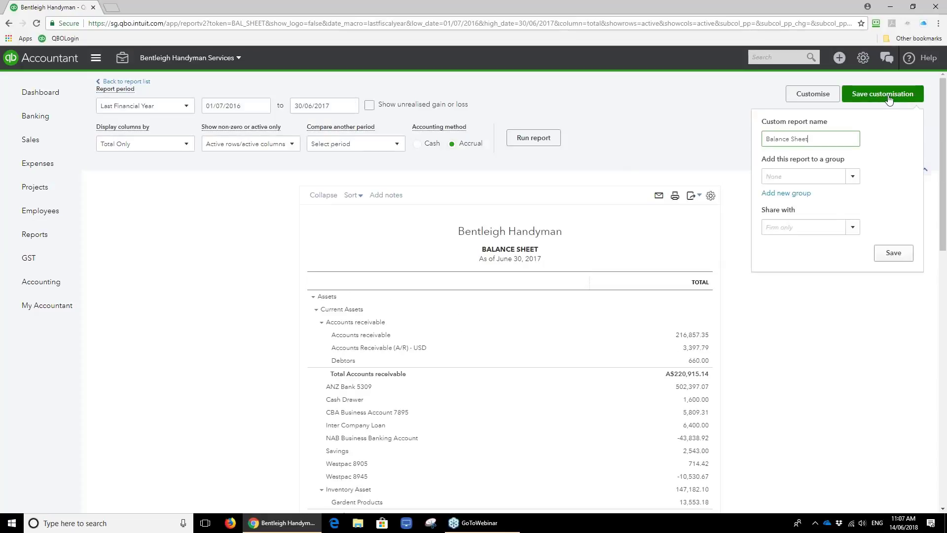
left_click(825, 171)
left_click(786, 193)
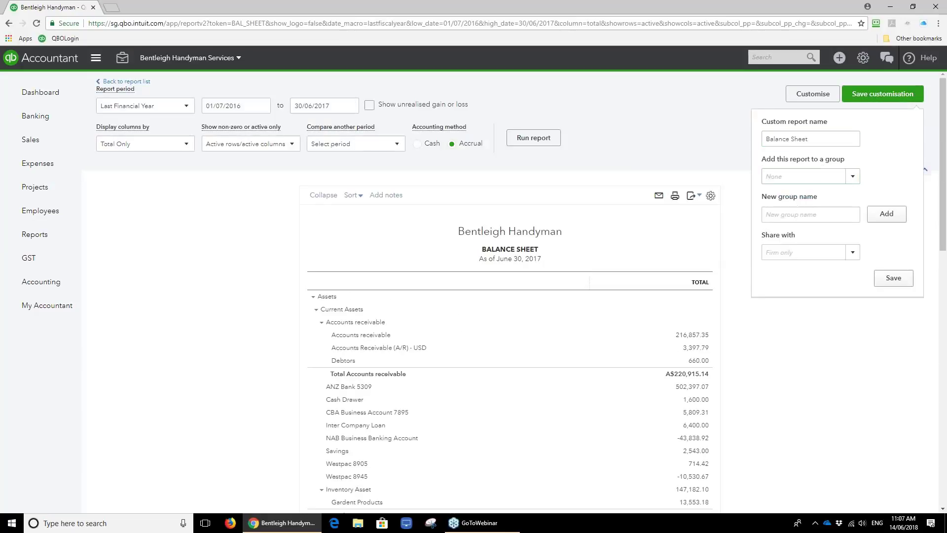
left_click(784, 216)
type("EOFY Fina")
key("BackSpace")
key("BackSpace")
type("Check")
type("lsi")
type("ist Reports")
left_click(886, 217)
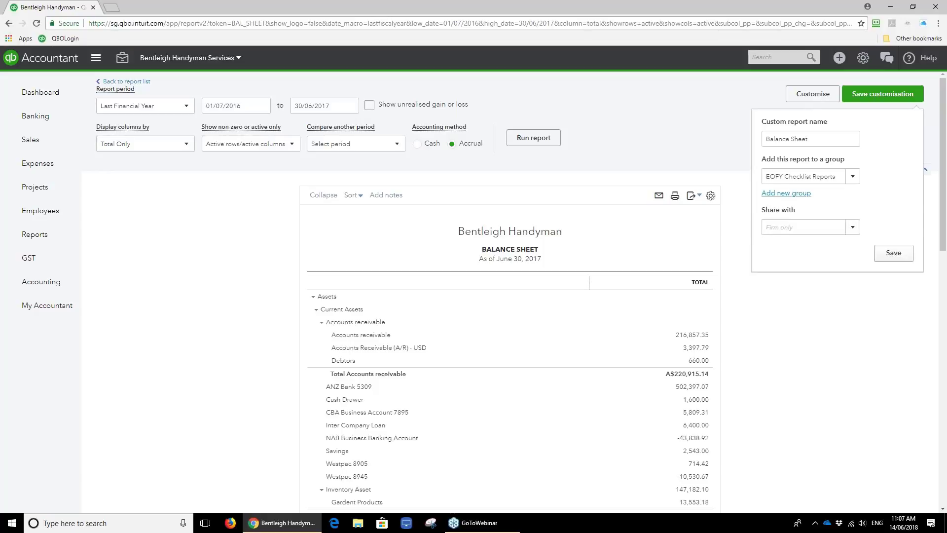
Save the Balance Sheet custom report in that group, shared with the firm only.
left_click(852, 232)
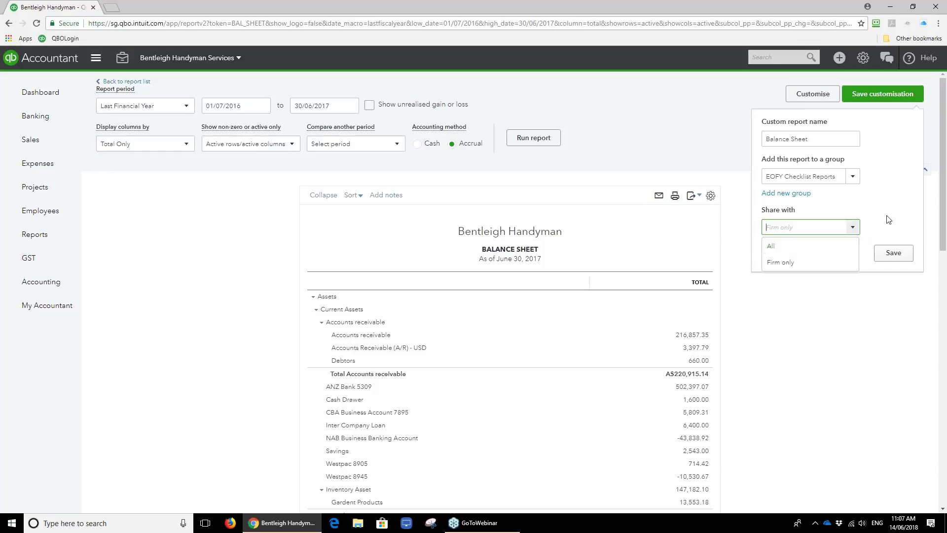
left_click(825, 262)
left_click(890, 254)
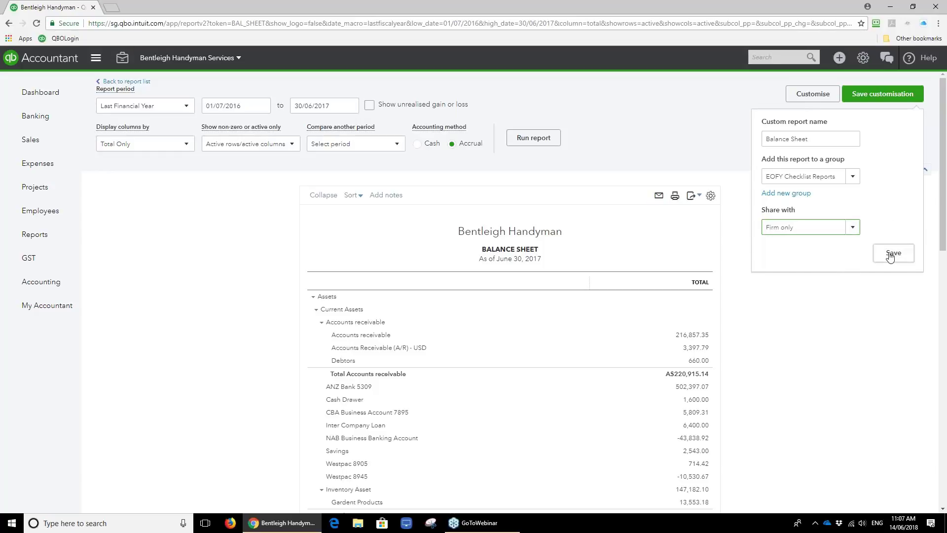
scroll(577, 308, "down", 2)
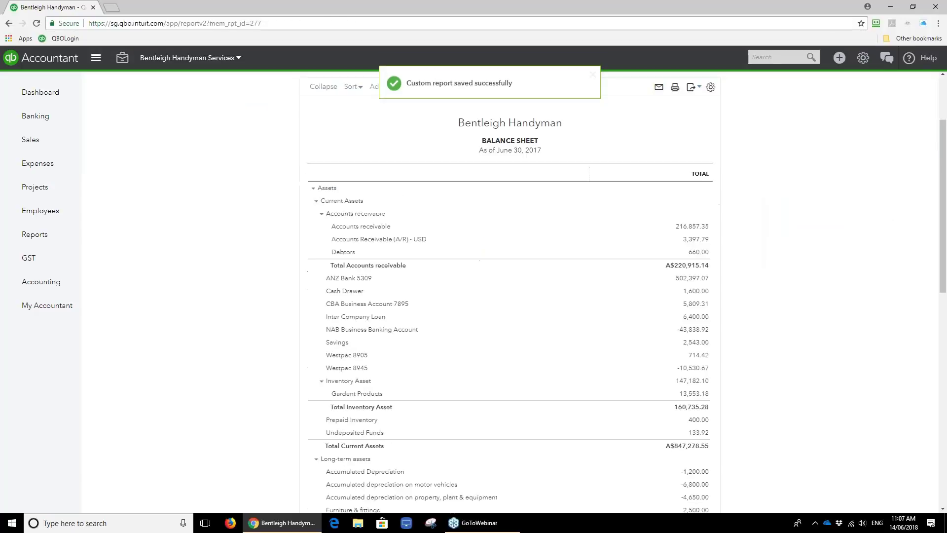
scroll(579, 309, "up", 2)
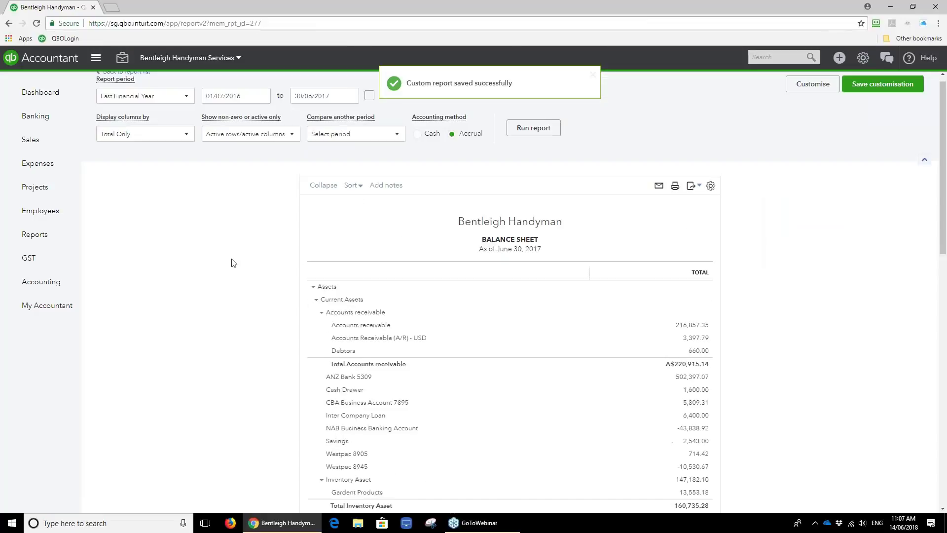
Check the saved report on the Custom Reports tab, then return to all reports.
left_click(36, 235)
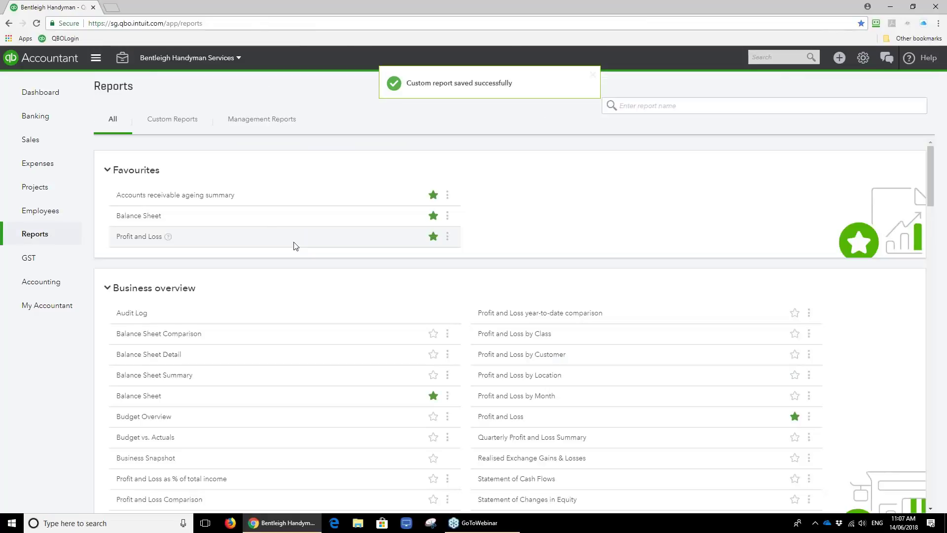
left_click(193, 130)
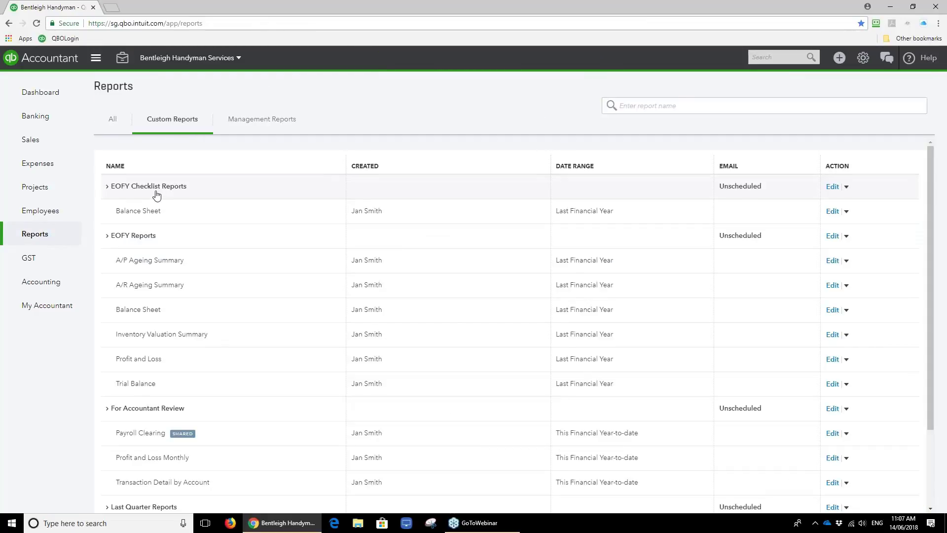
left_click(116, 122)
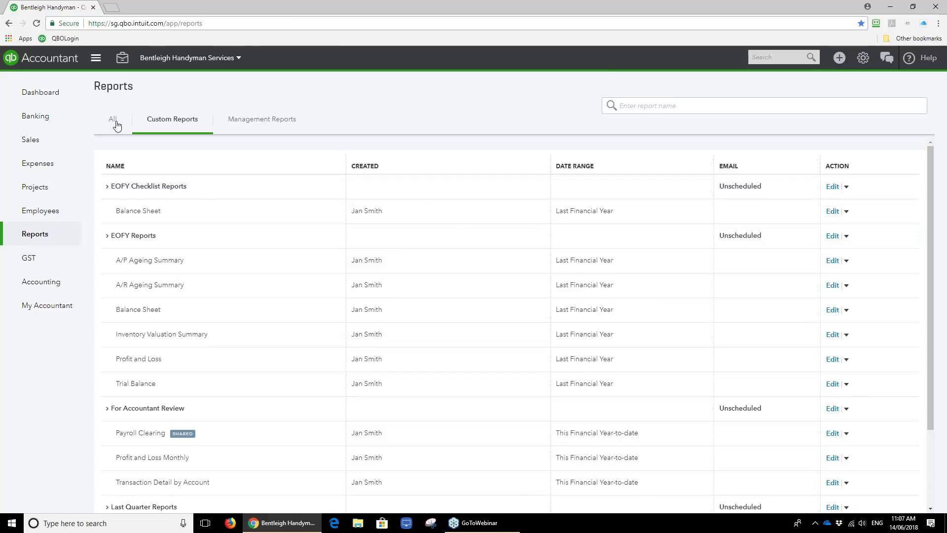
Save the Last Financial Year Profit and Loss (01/07/2016–30/06/2017) as a custom report in EOFY Checklist Reports.
left_click(152, 236)
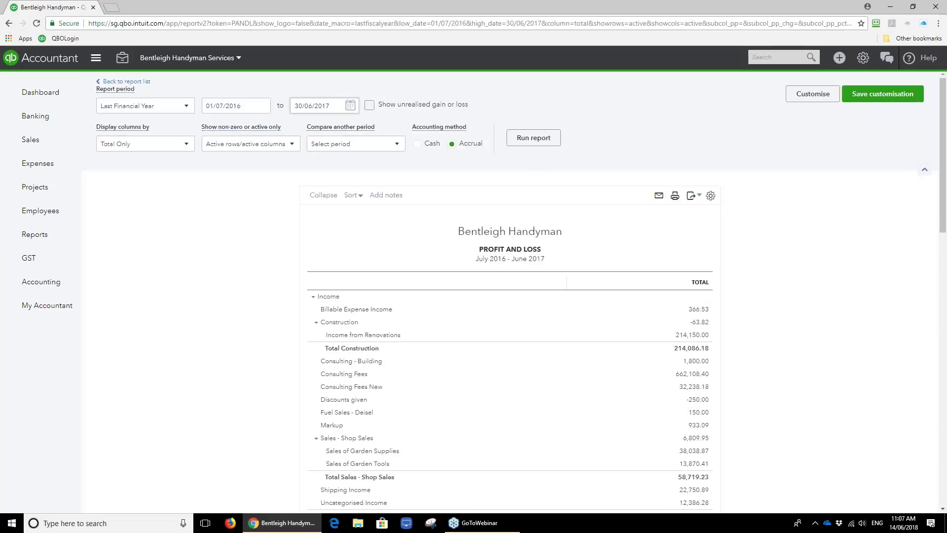
left_click(882, 94)
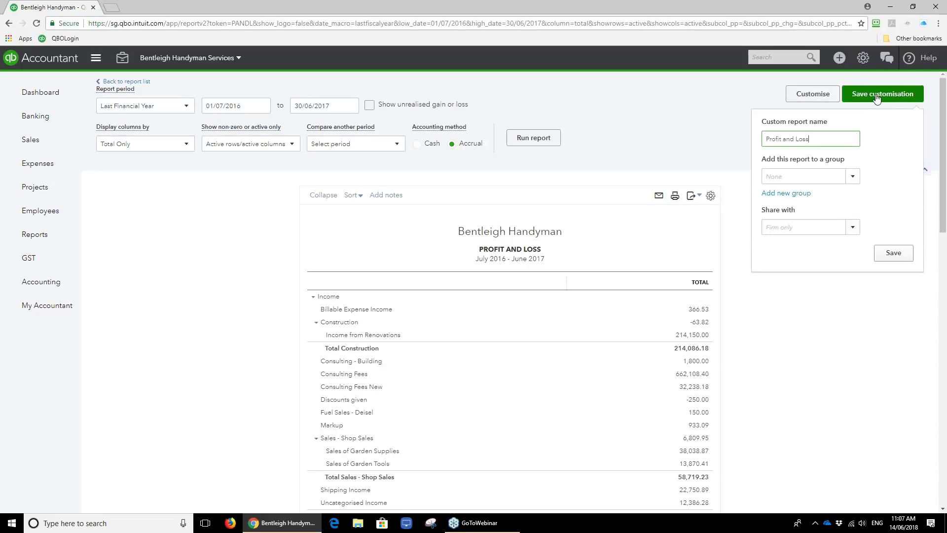
left_click(809, 176)
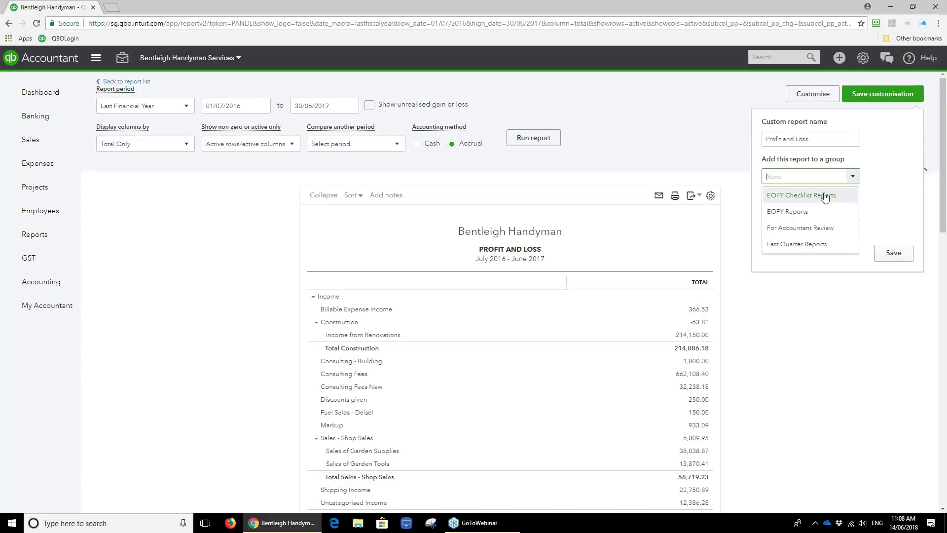
left_click(795, 196)
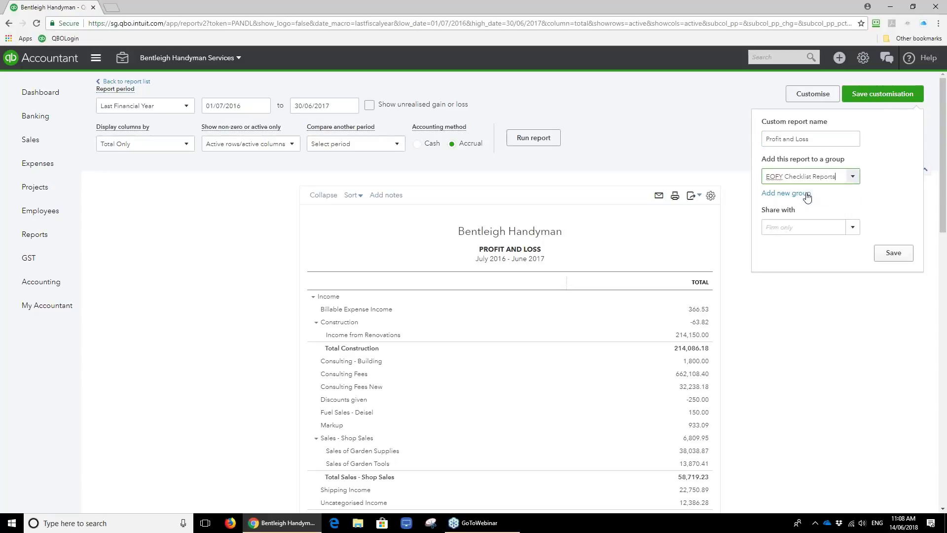
left_click(893, 253)
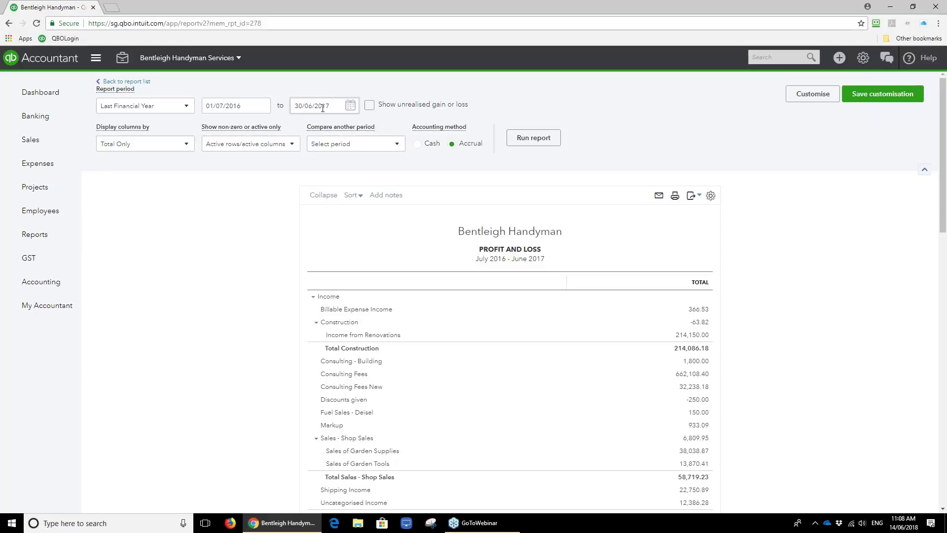
From the Dashboard, open the Balance Sheet custom report as of June 30, 2017 via Custom Reports.
left_click(50, 94)
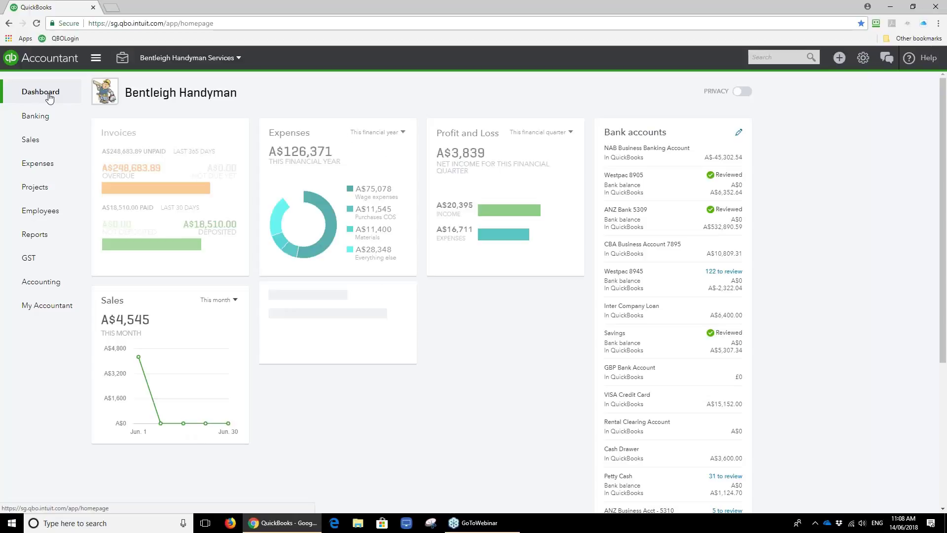
left_click(34, 234)
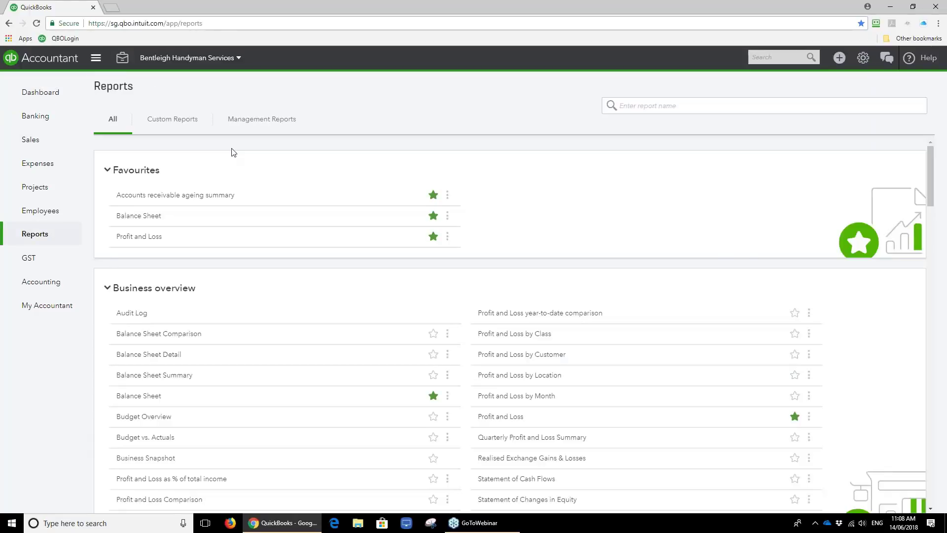
left_click(172, 119)
left_click(148, 212)
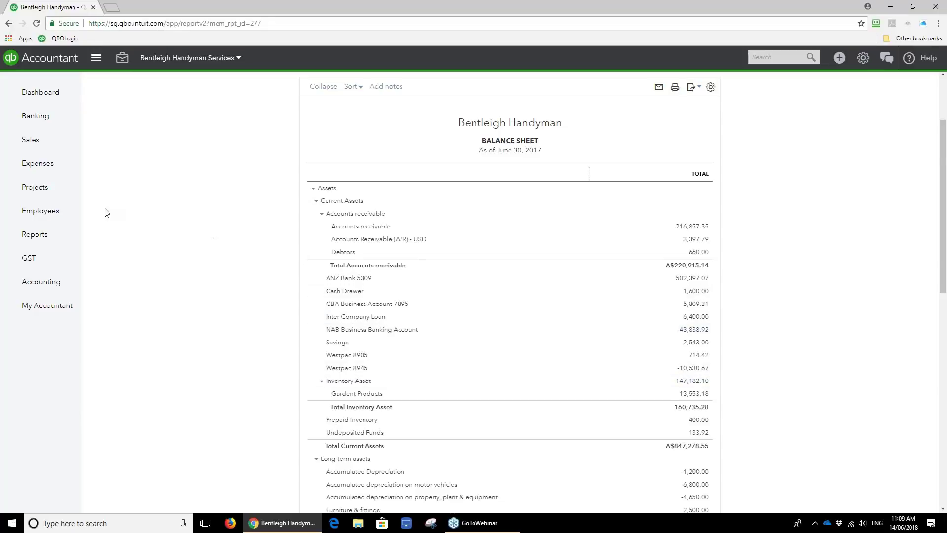
Export the all-accounts reconciliation summary as a CSV and open it fully visible in Excel.
left_click(48, 285)
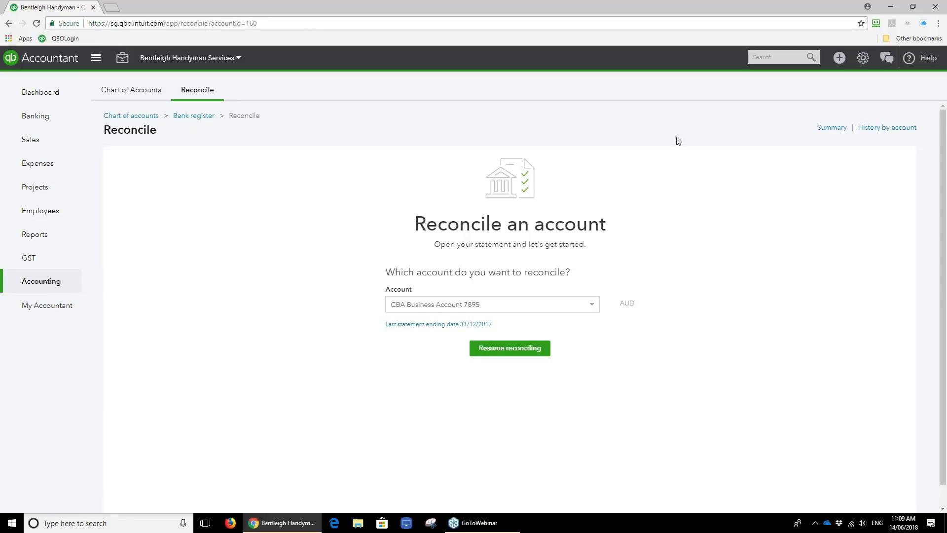
left_click(832, 128)
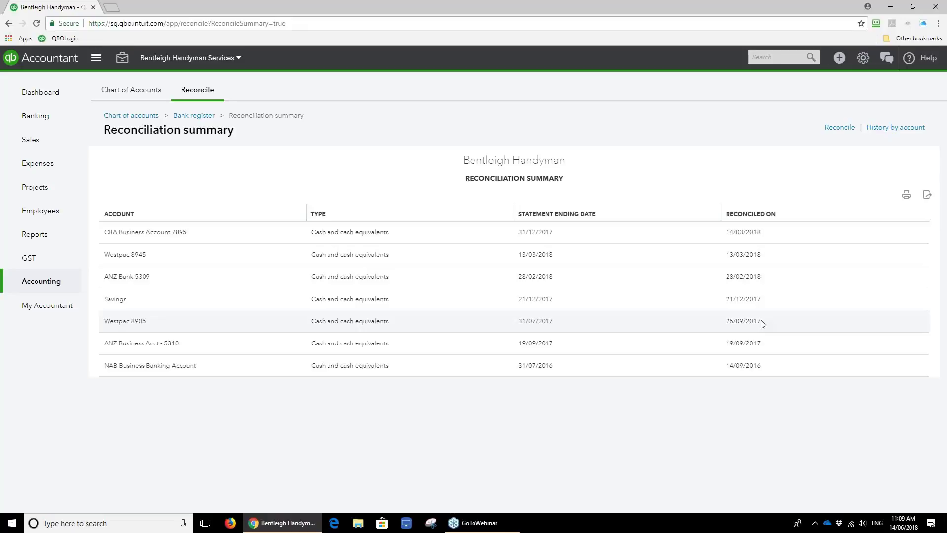
left_click(927, 195)
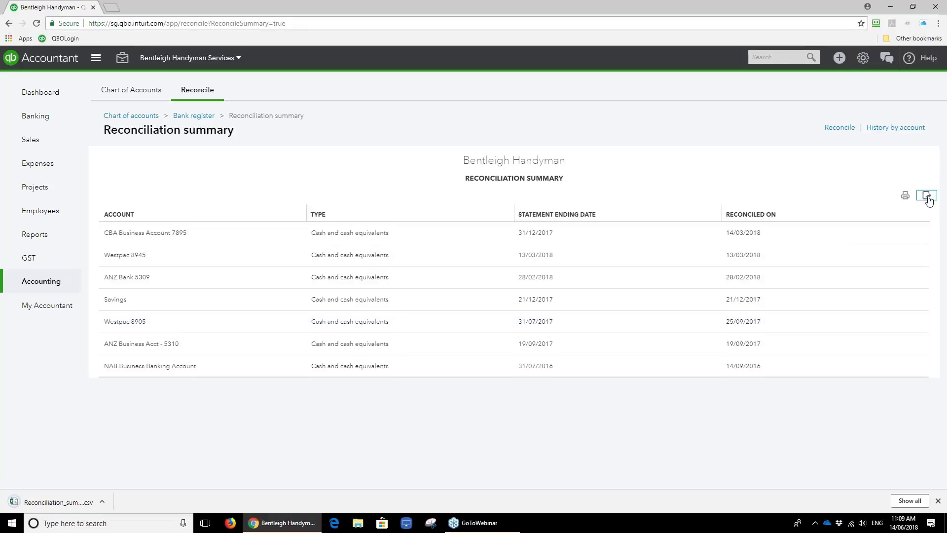
left_click(63, 501)
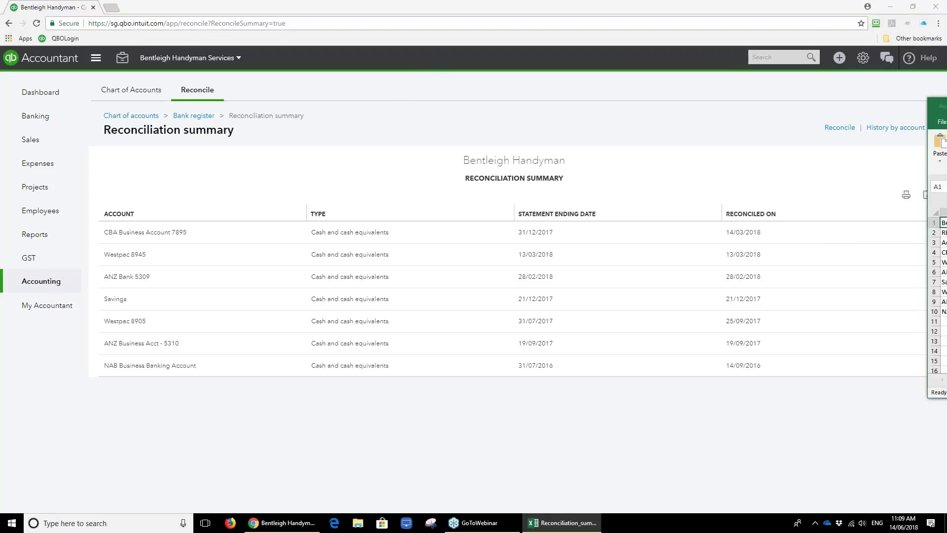
left_click_drag(449, 97, 212, 98)
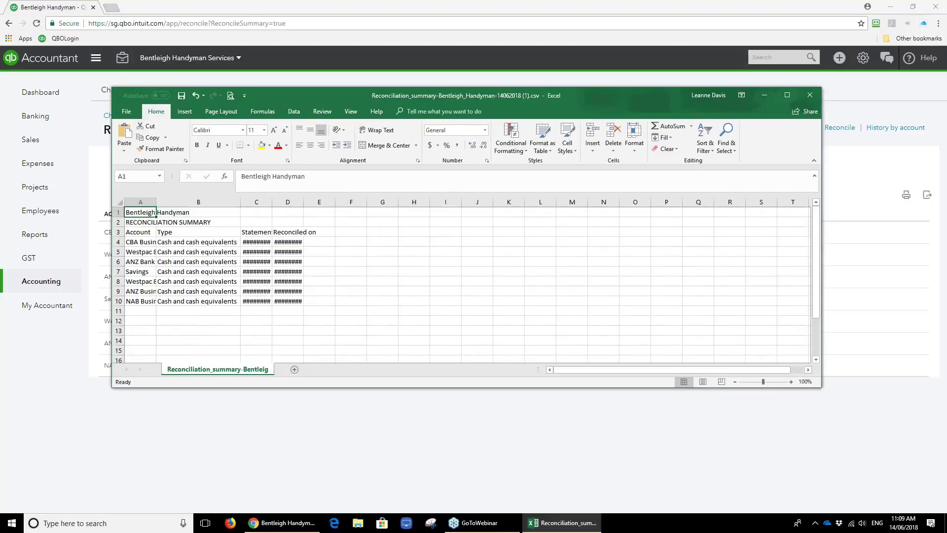
Close the reconciliation summary spreadsheet in Excel without saving changes.
left_click(811, 96)
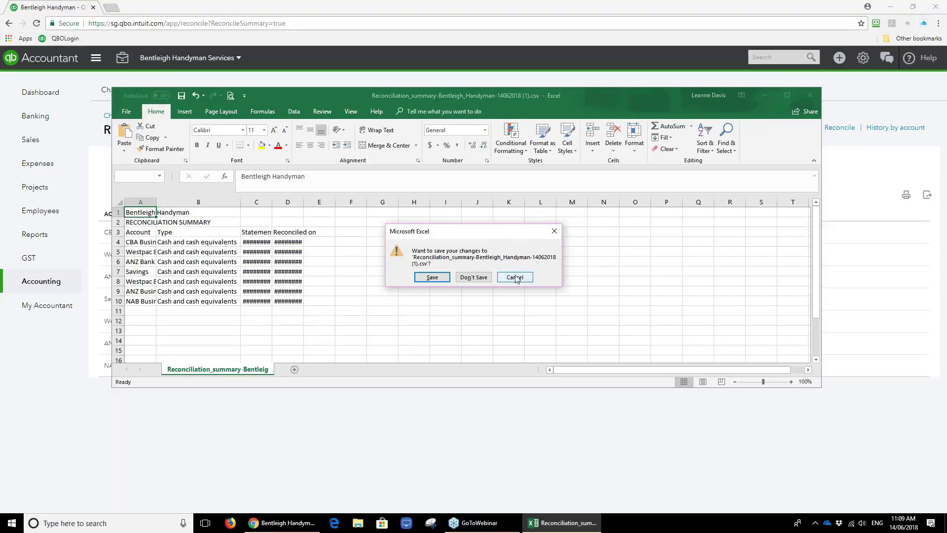
left_click(474, 277)
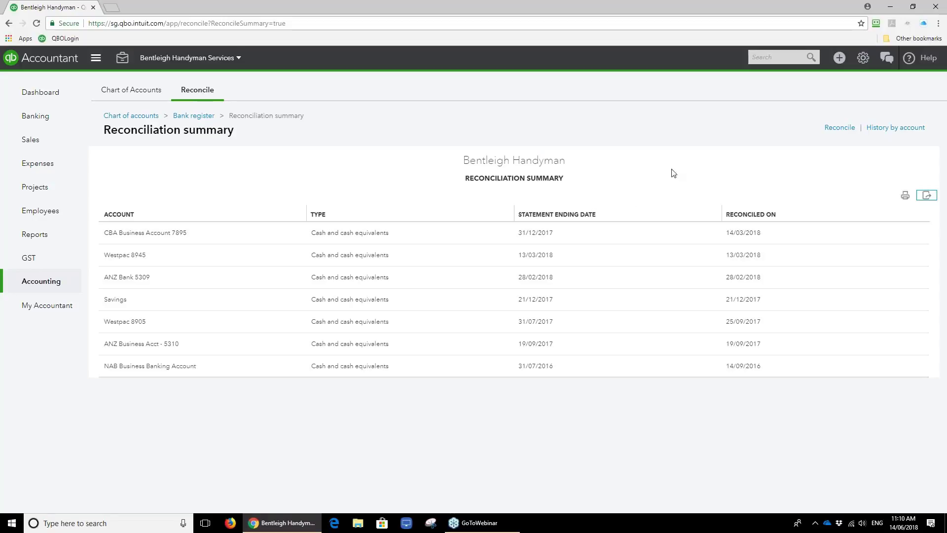
Bookmark the reconciliation page as 'Reconcile' and open CBA Business Account 7895's reconcile page from it.
left_click(860, 23)
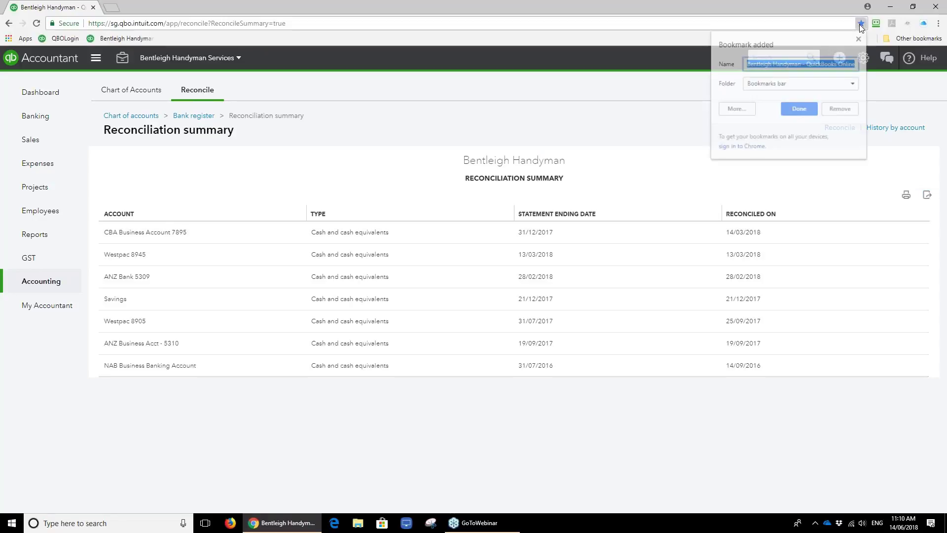
left_click(838, 63)
key("ctrl+a")
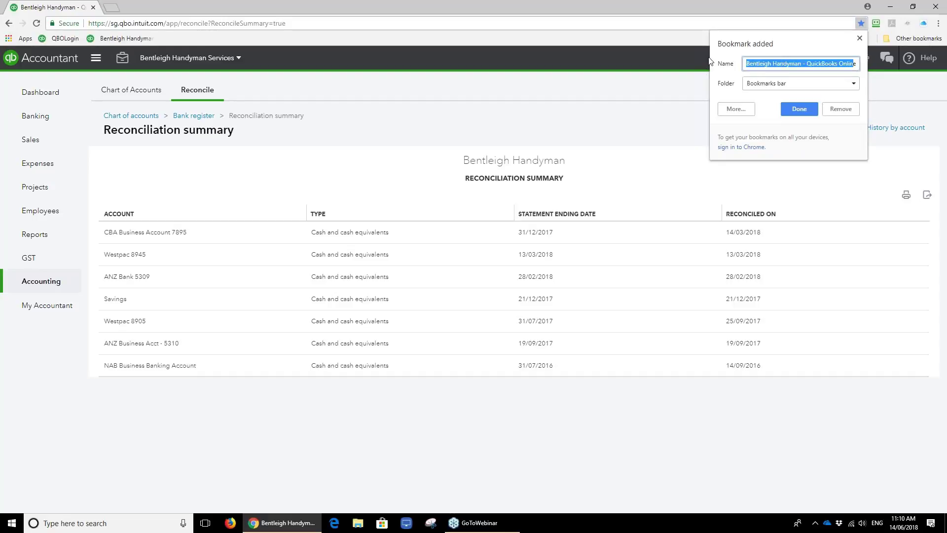
type("ER")
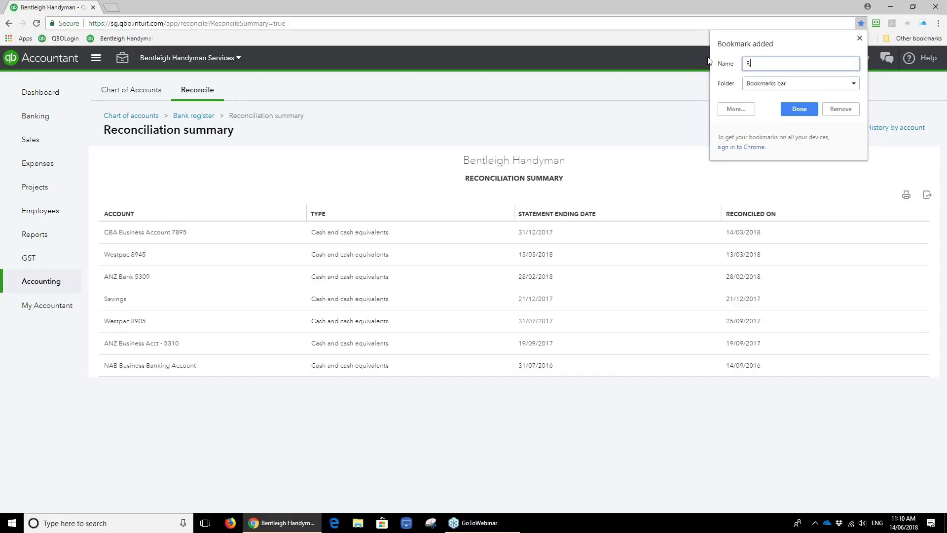
type("econcile")
left_click(796, 109)
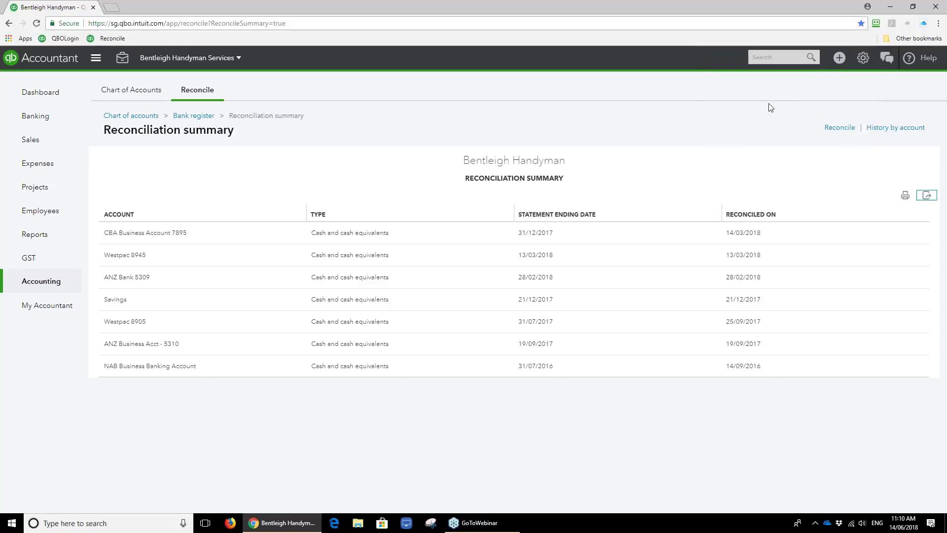
left_click(117, 40)
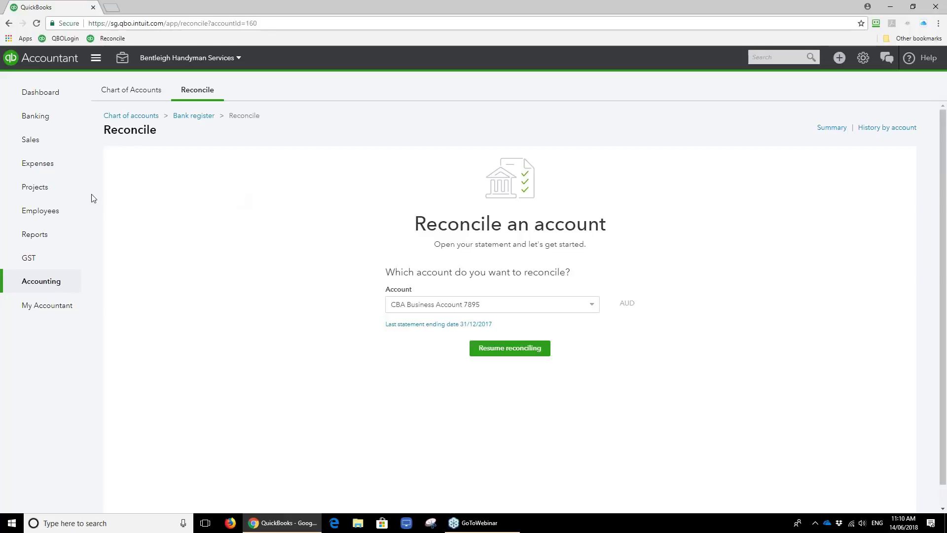
Open the Balance Sheet and drill into the 16,259.00 DIRECTORS LOAN non-current liability for July 2016–June 2017.
left_click(49, 239)
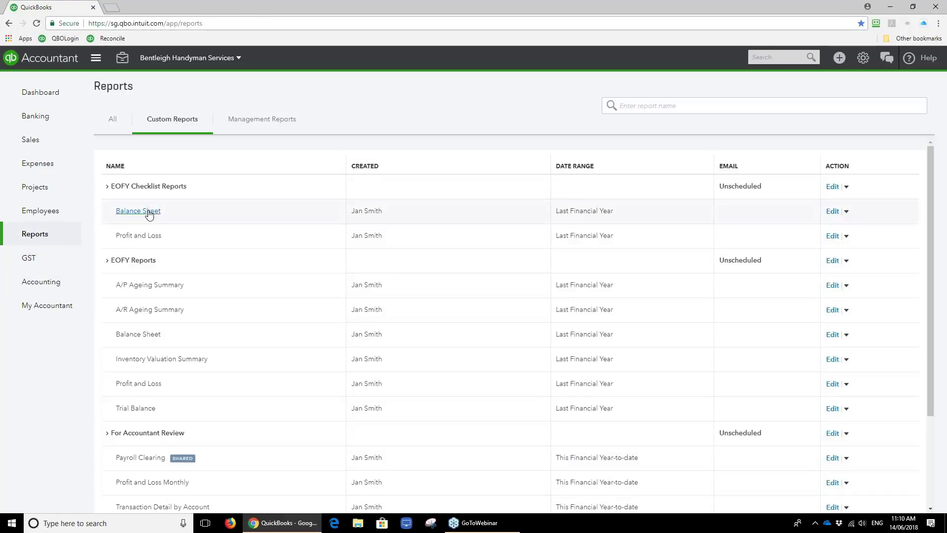
left_click(147, 211)
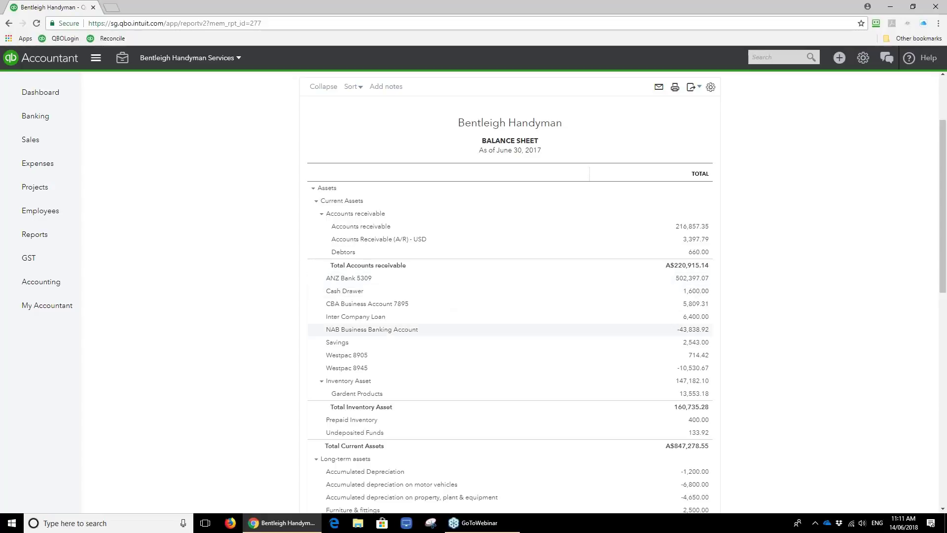
scroll(633, 336, "down", 3)
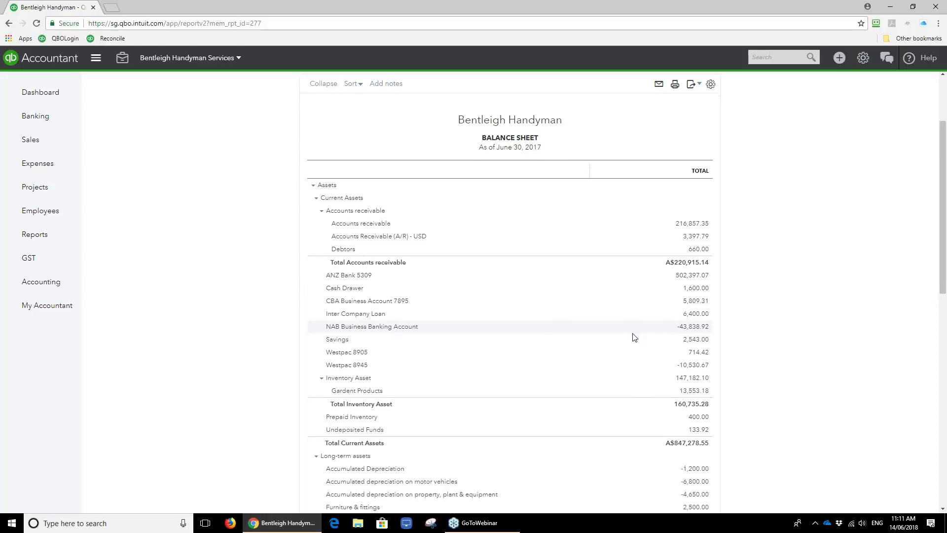
scroll(634, 338, "down", 1)
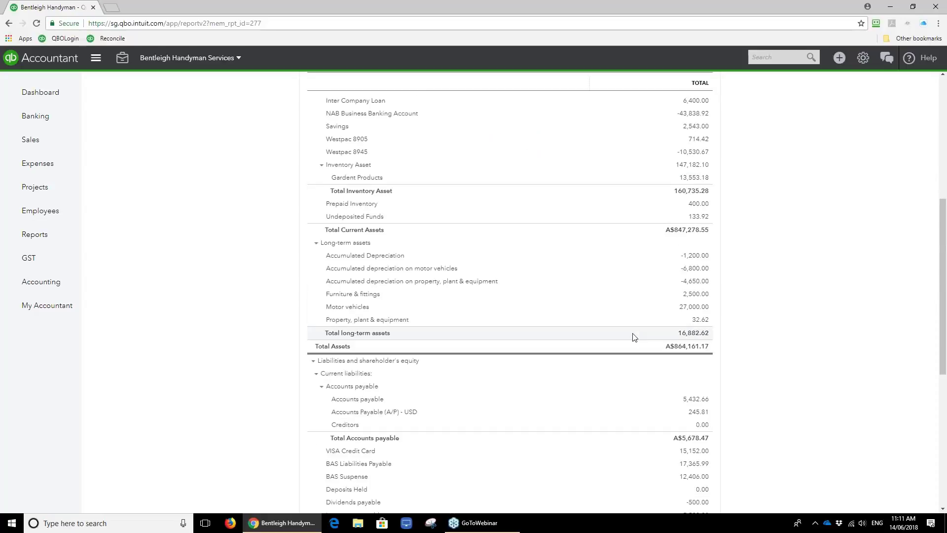
scroll(634, 337, "down", 1)
scroll(634, 337, "down", 1)
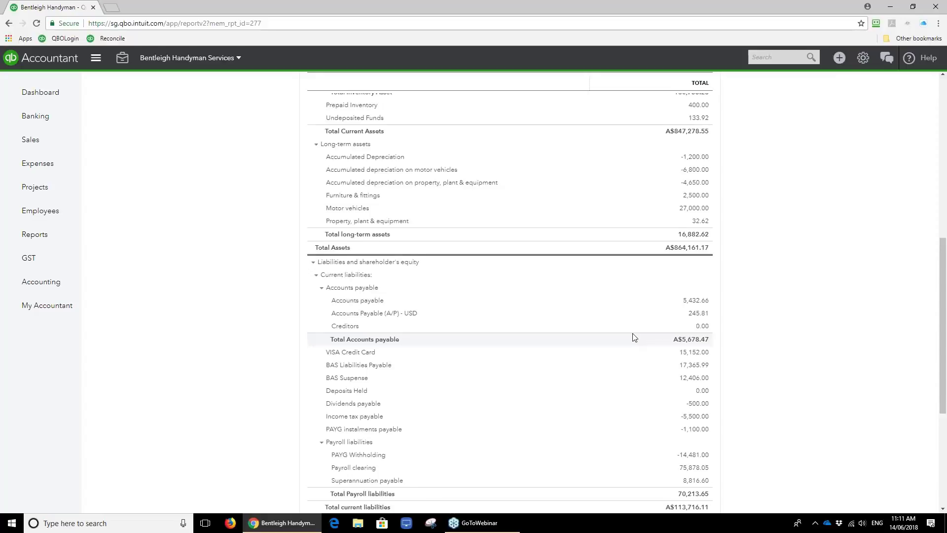
scroll(635, 336, "down", 3)
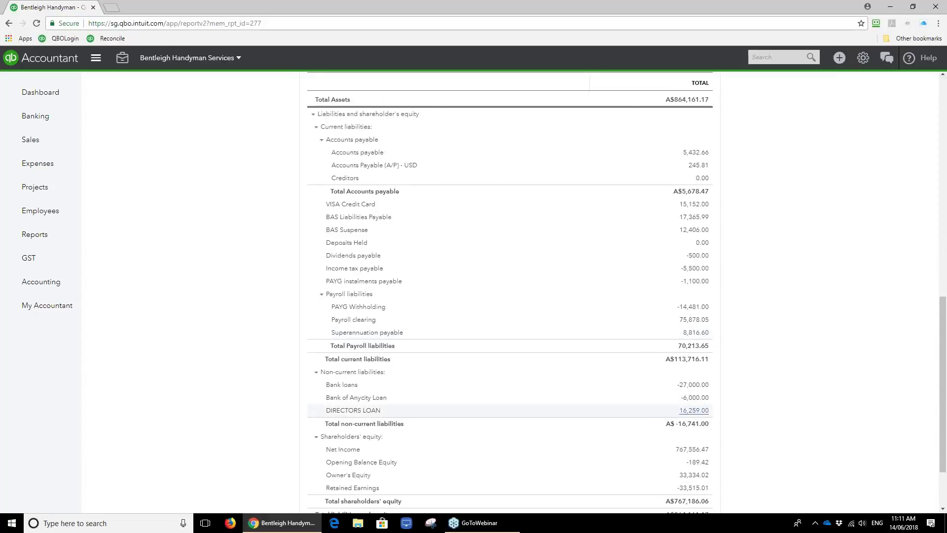
left_click(691, 412)
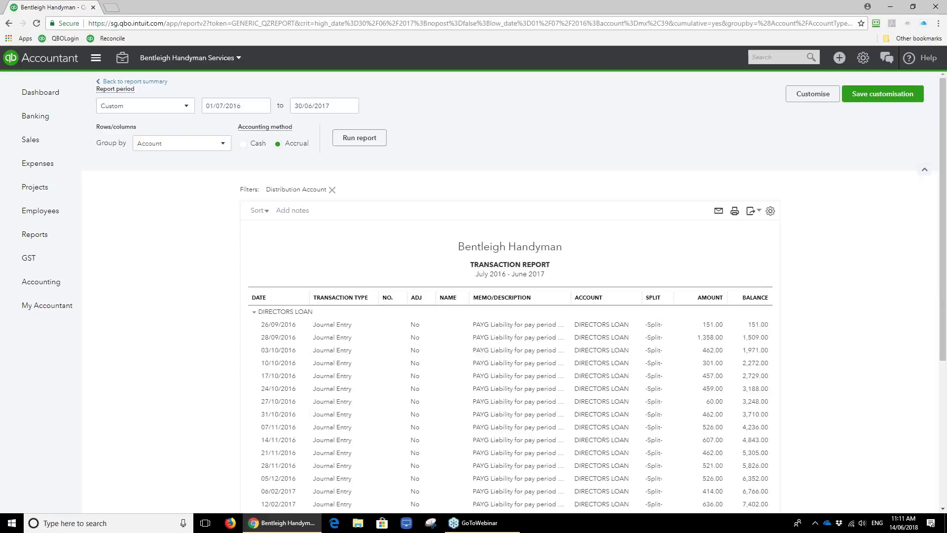
Rerun the DIRECTORS LOAN transaction report for This Financial Year-to-date.
left_click(184, 108)
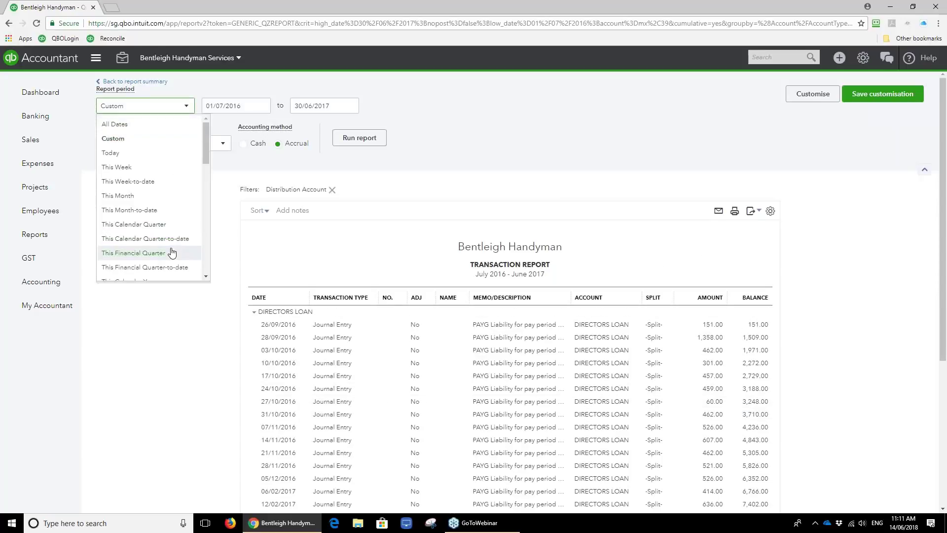
scroll(172, 251, "down", 2)
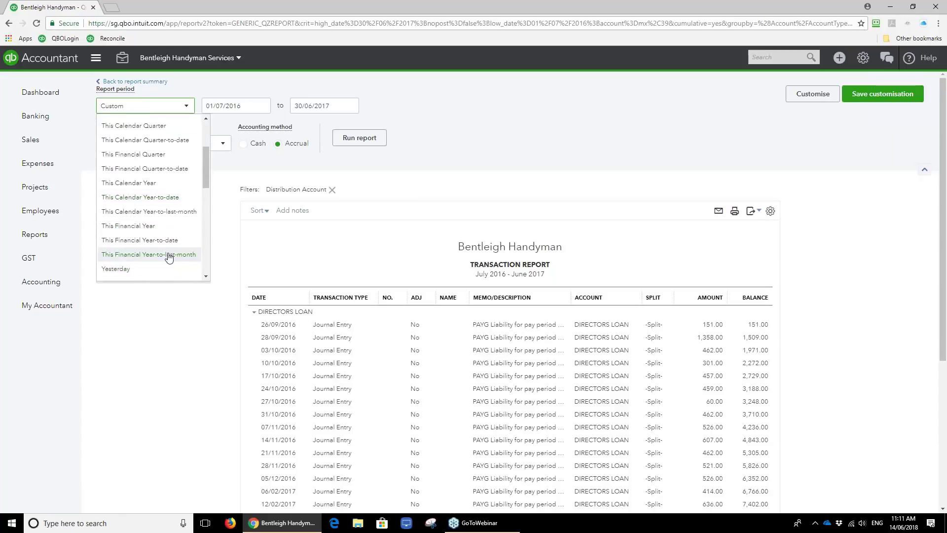
left_click(170, 240)
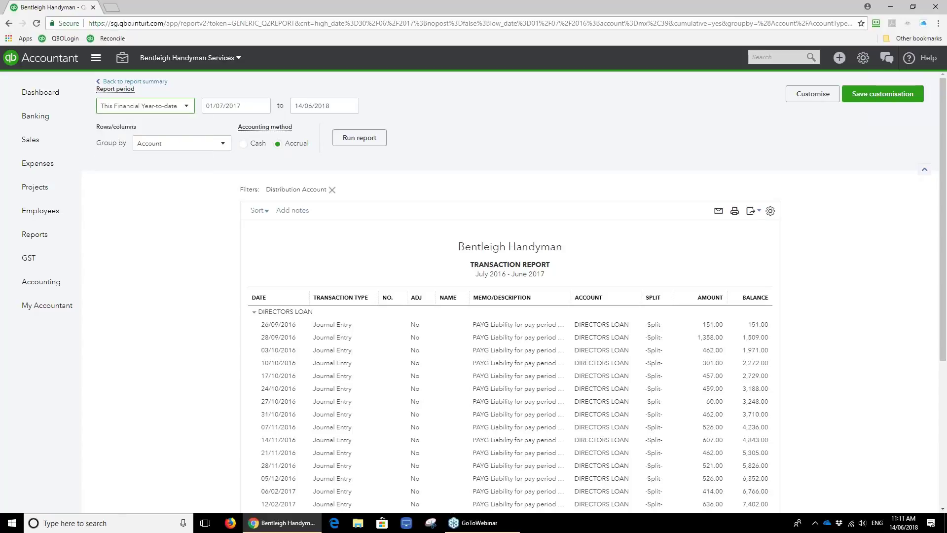
left_click(362, 137)
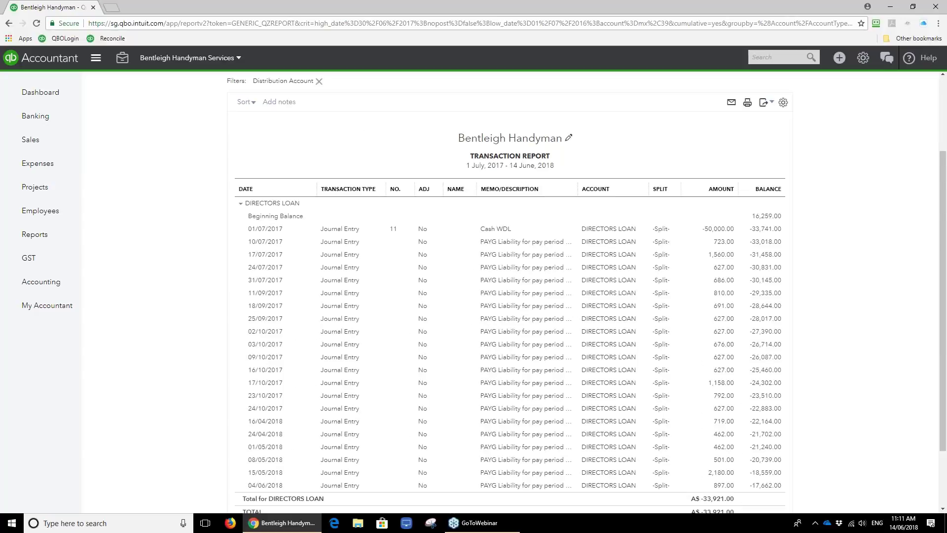
scroll(393, 135, "up", 2)
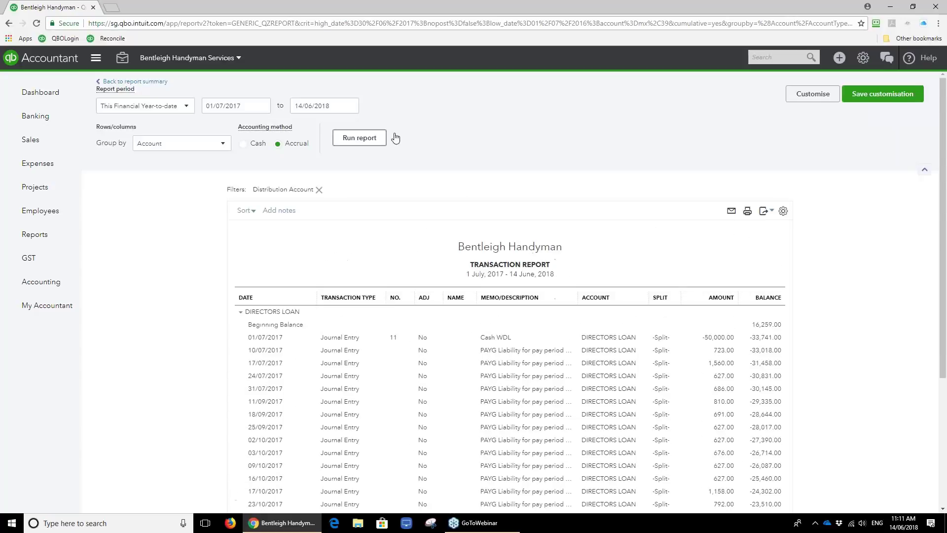
Save it as custom report 'Directors Loan' in the For Accountant Review group, then return to the report list.
left_click(855, 102)
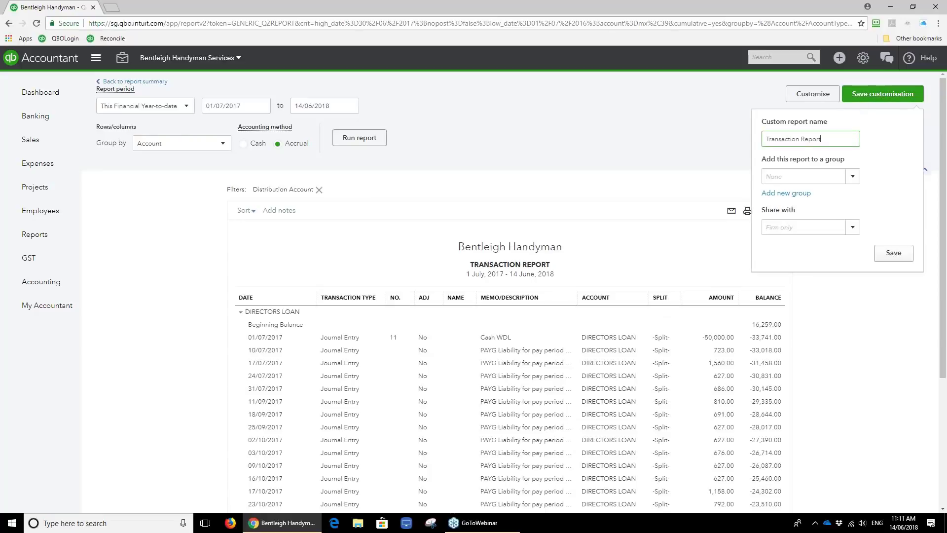
type("Directors Loan")
key("Tab")
type("acc")
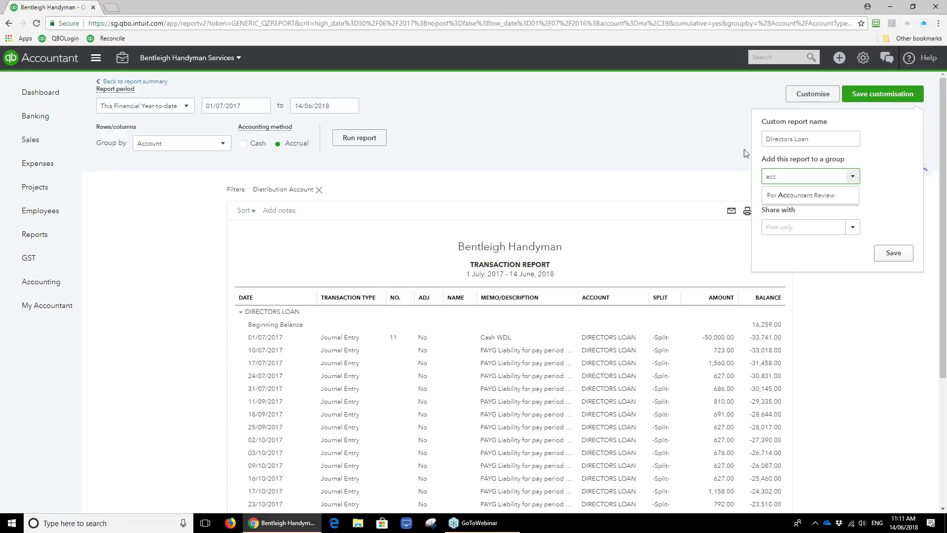
left_click(788, 195)
left_click(891, 255)
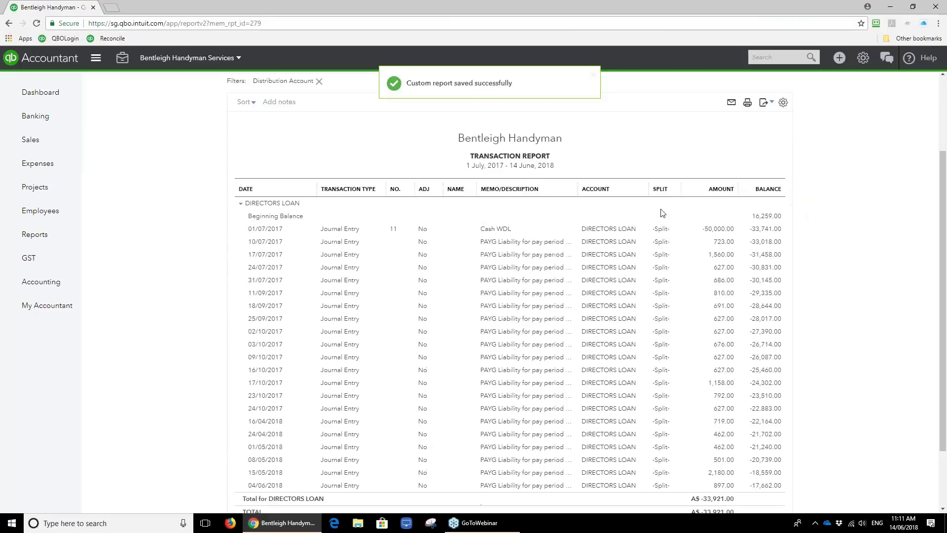
scroll(662, 213, "up", 3)
left_click(132, 81)
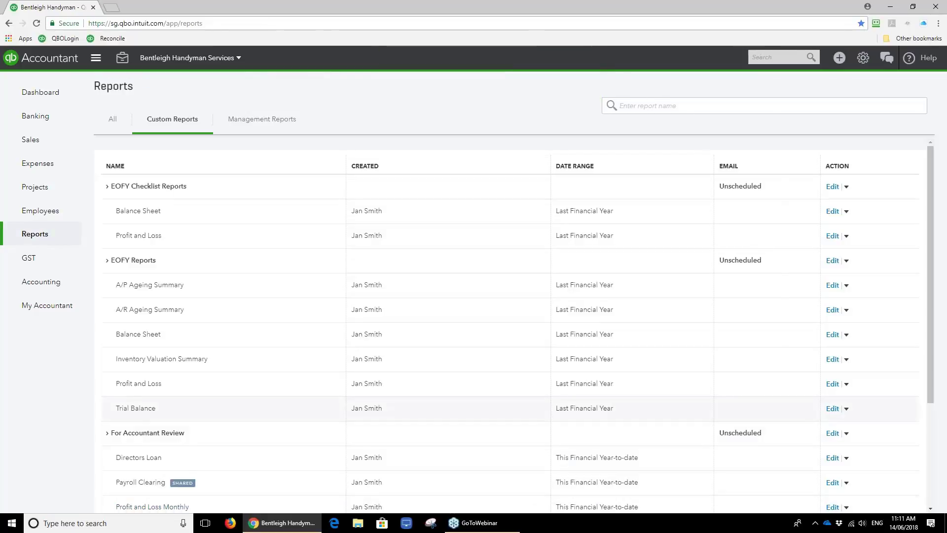
Check the For Accountant Review export options, then open the EOFY last-financial-year Balance Sheet.
left_click(846, 435)
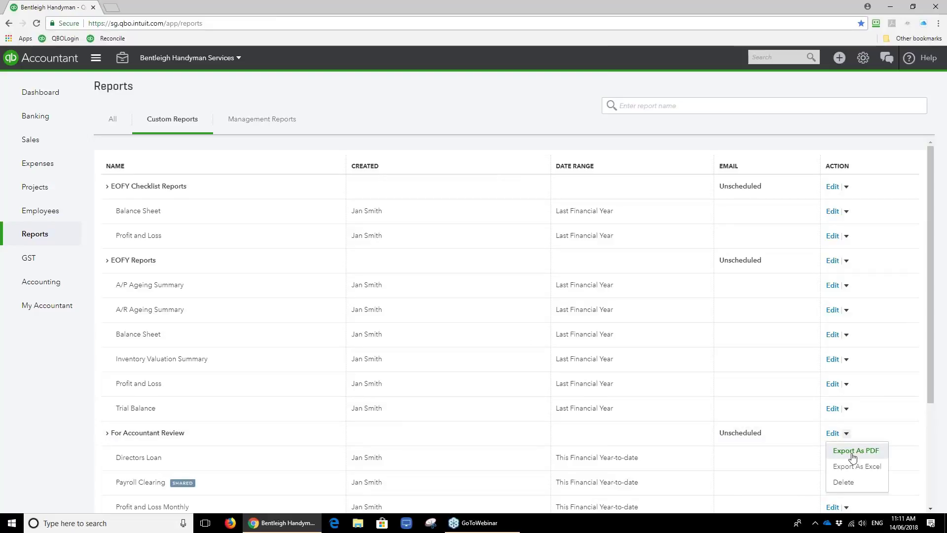
scroll(596, 348, "down", 2)
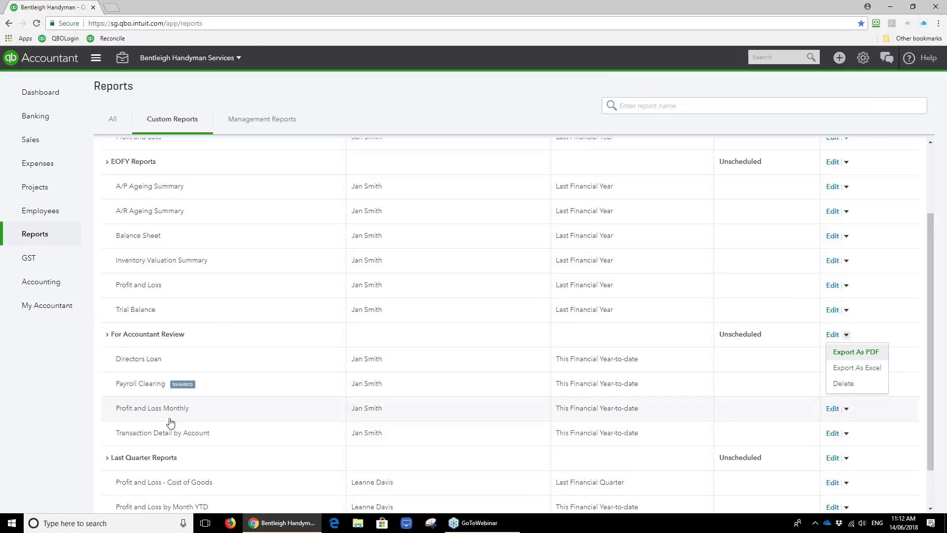
scroll(170, 424, "down", 1)
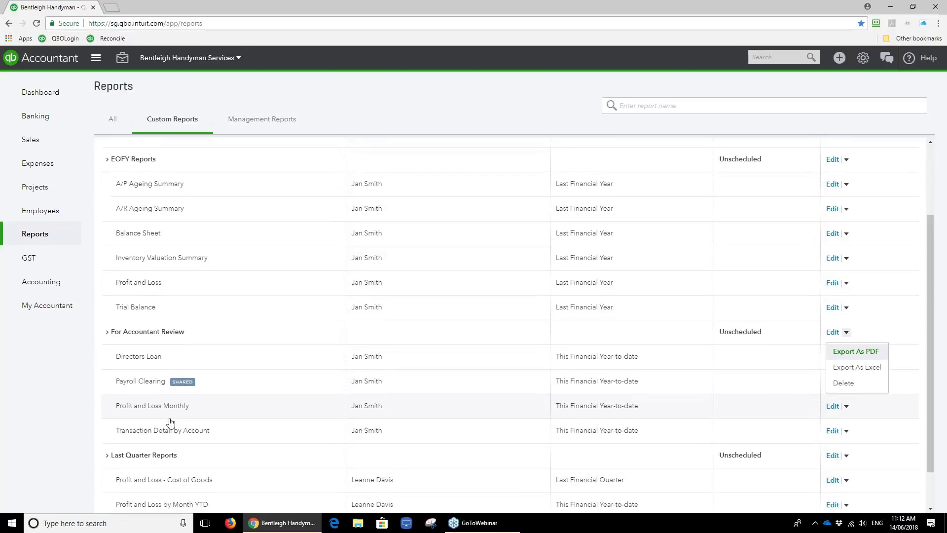
scroll(171, 423, "down", 1)
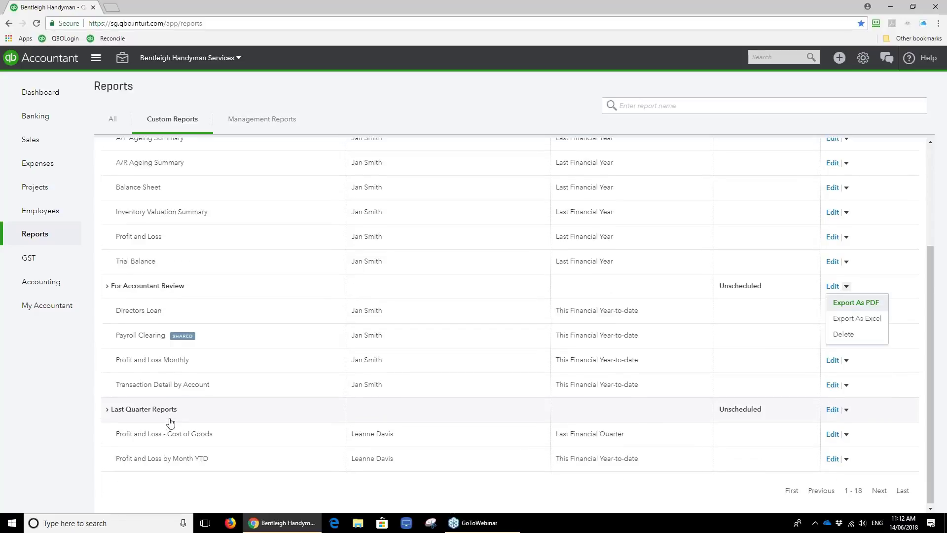
scroll(156, 336, "up", 1)
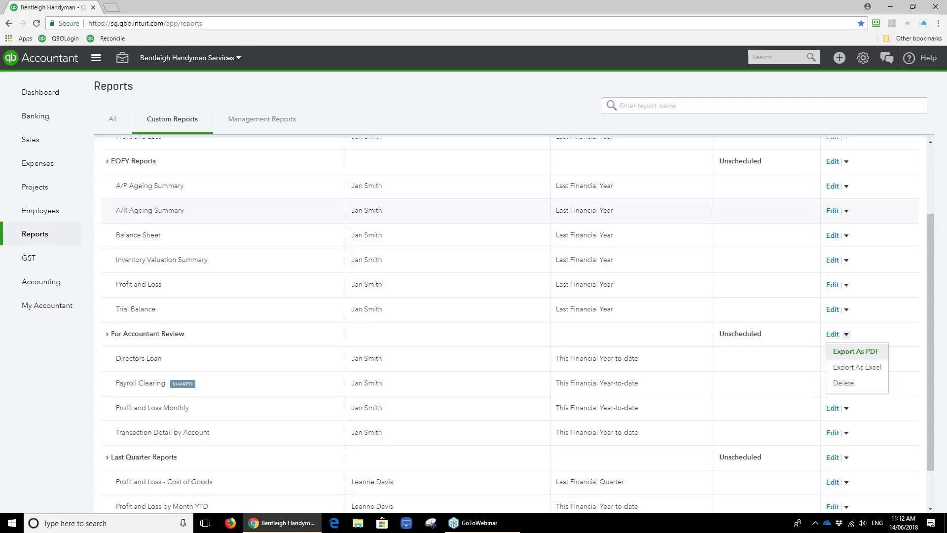
left_click(361, 223)
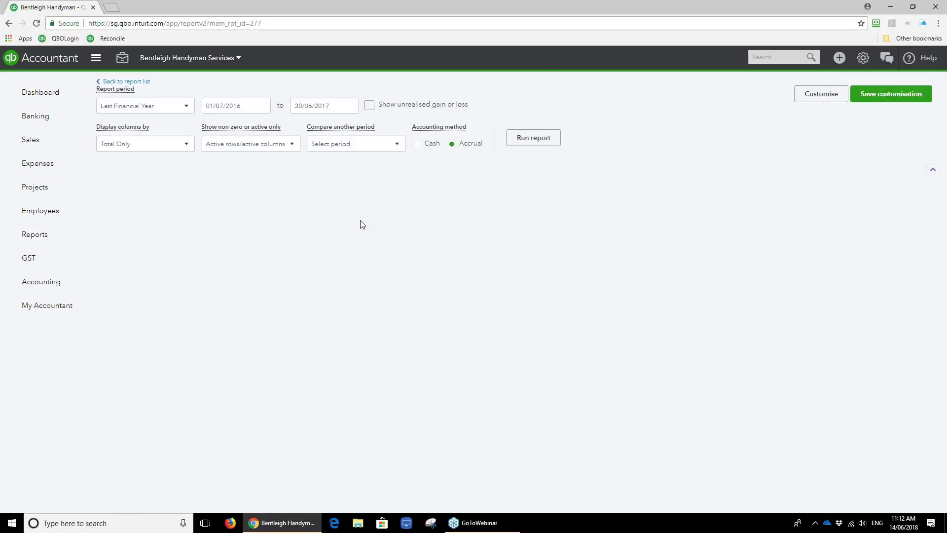
Review Total Assets A$864,161.17 and current liabilities A$113,716.11, then return to Custom Reports.
scroll(361, 225, "down", 10)
scroll(361, 224, "up", 2)
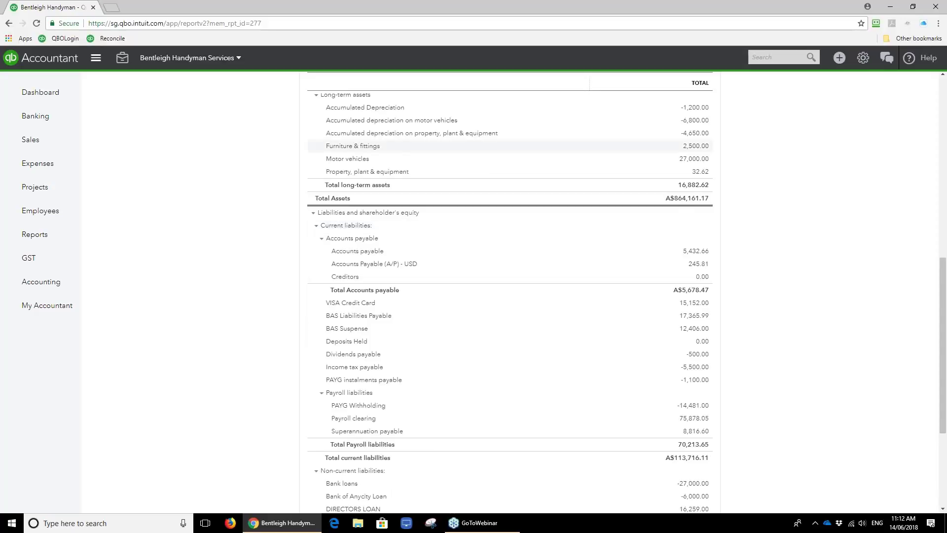
scroll(262, 281, "up", 1)
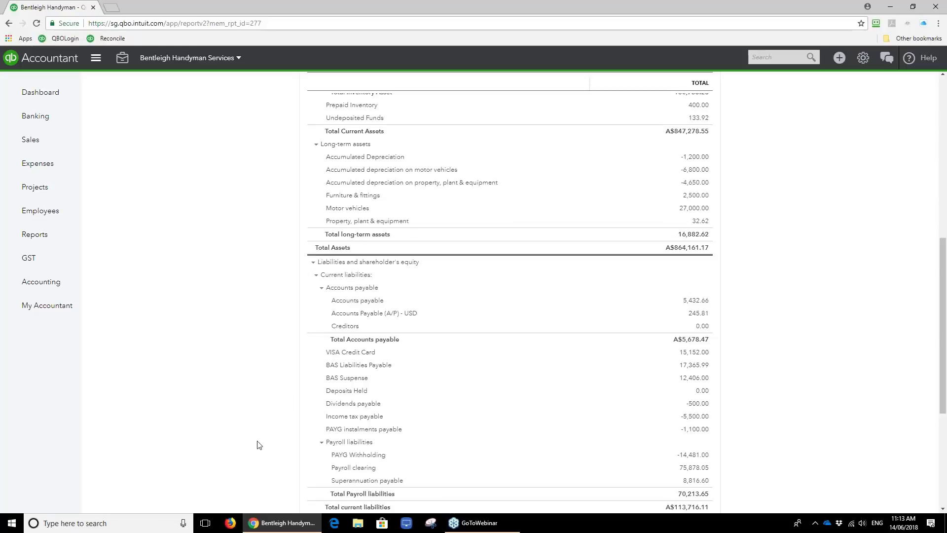
scroll(277, 385, "up", 2)
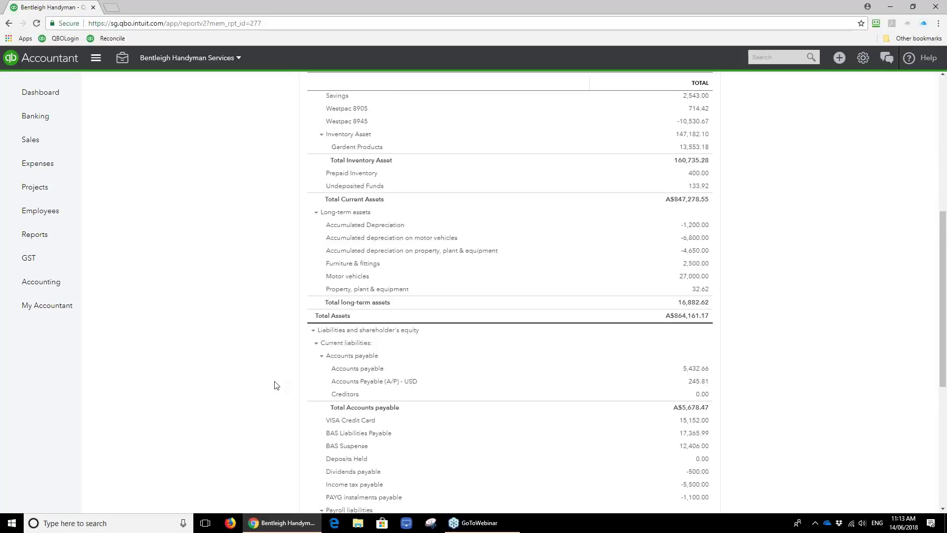
left_click(35, 234)
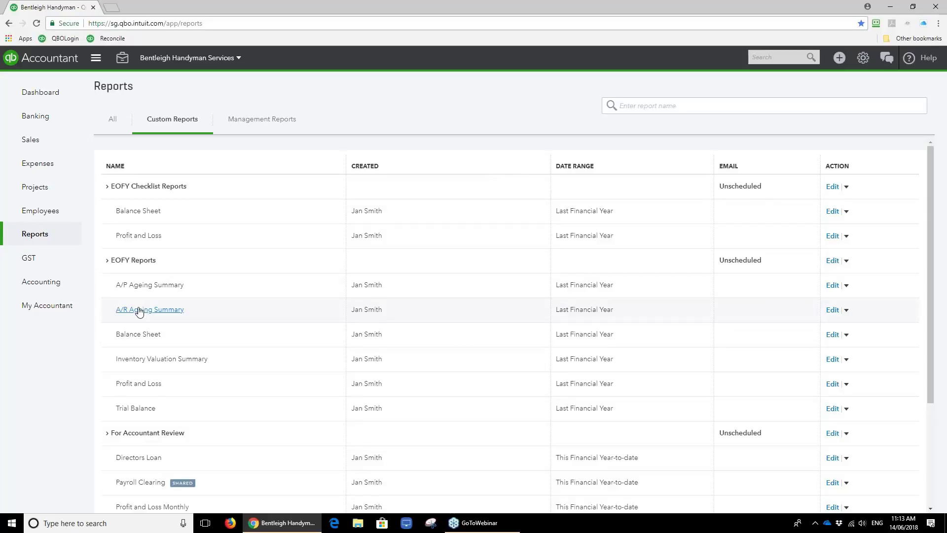
Open the A/P Ageing Summary as of 30 June 2017 (A$5,680.55), then bring up Accountant Tools.
left_click(148, 285)
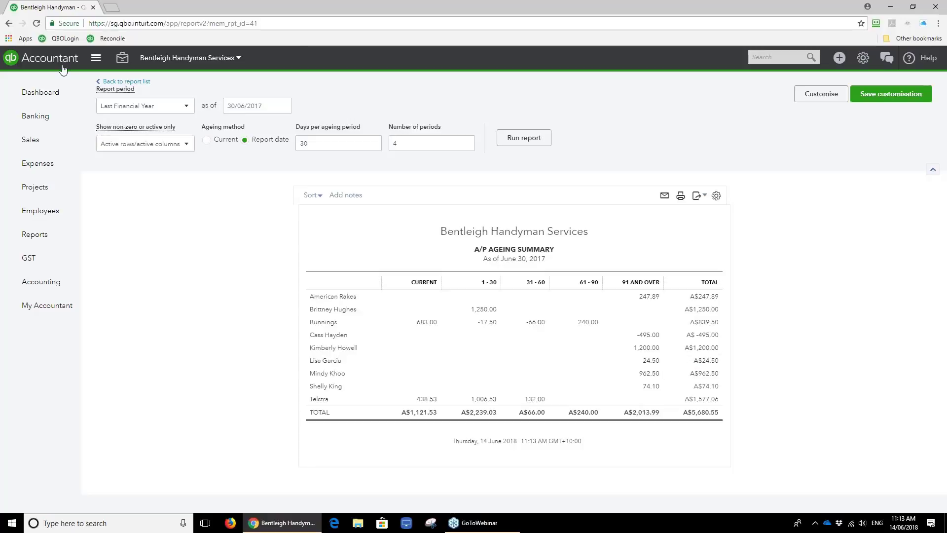
left_click(123, 60)
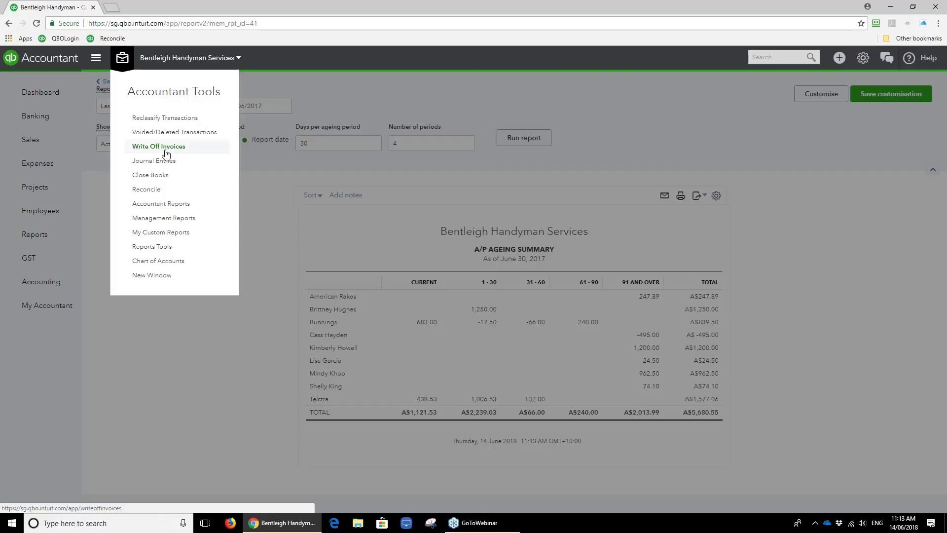
Filter Write Off Invoices to balances due under 0.50, keeping Bad Debt as the write-off account.
left_click(165, 147)
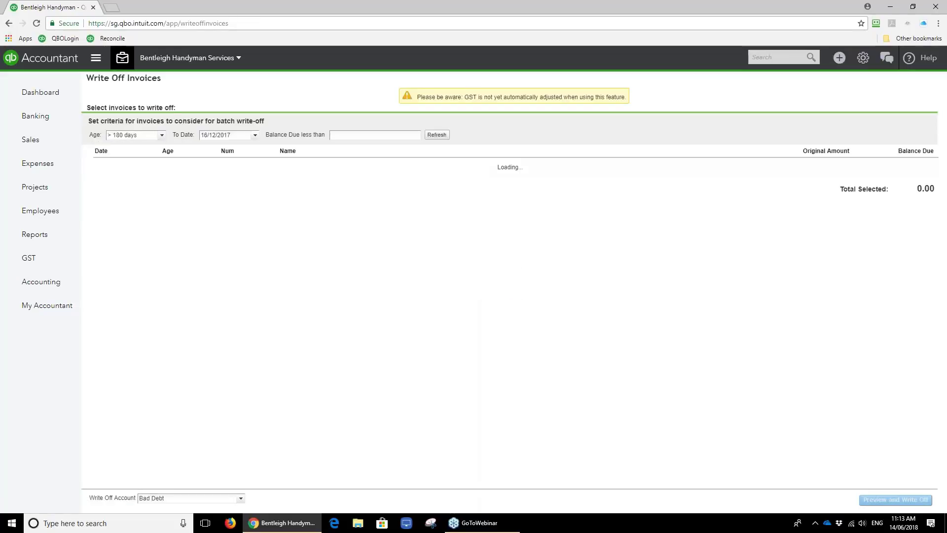
left_click(348, 134)
type("05")
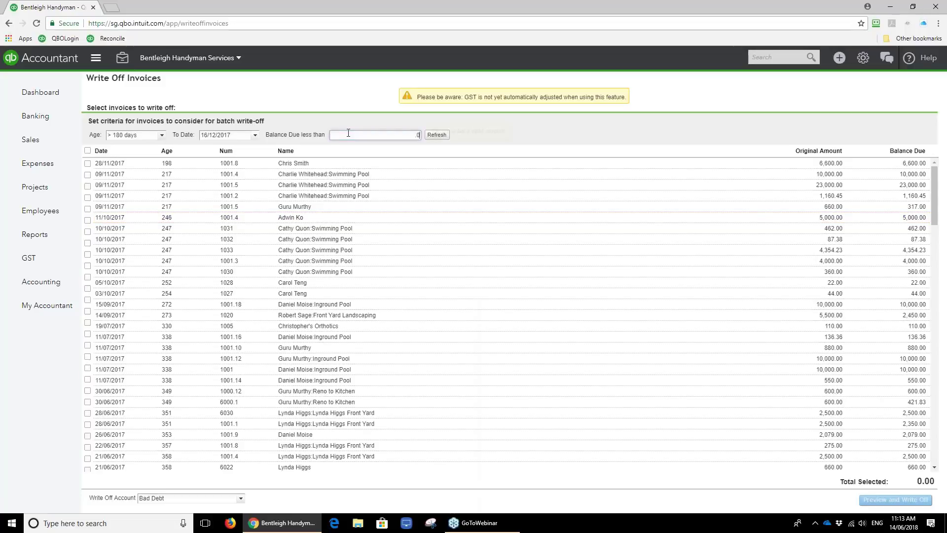
key("BackSpace")
key("BackSpace")
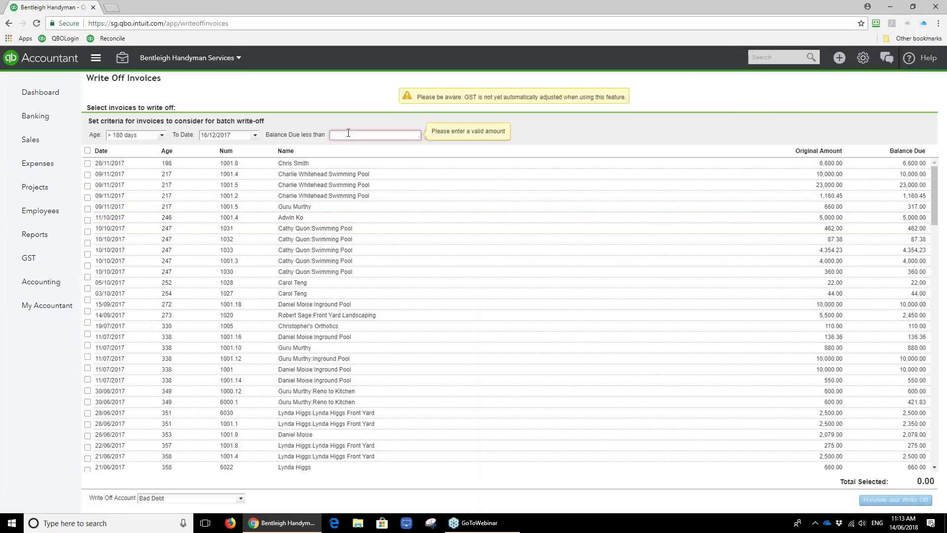
type("50")
key("Tab")
key("Return")
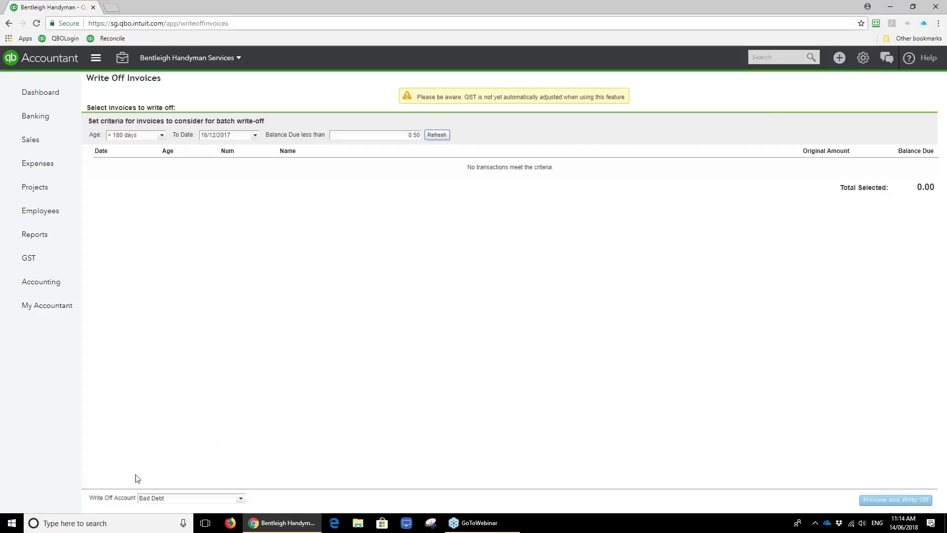
left_click(222, 498)
left_click(241, 498)
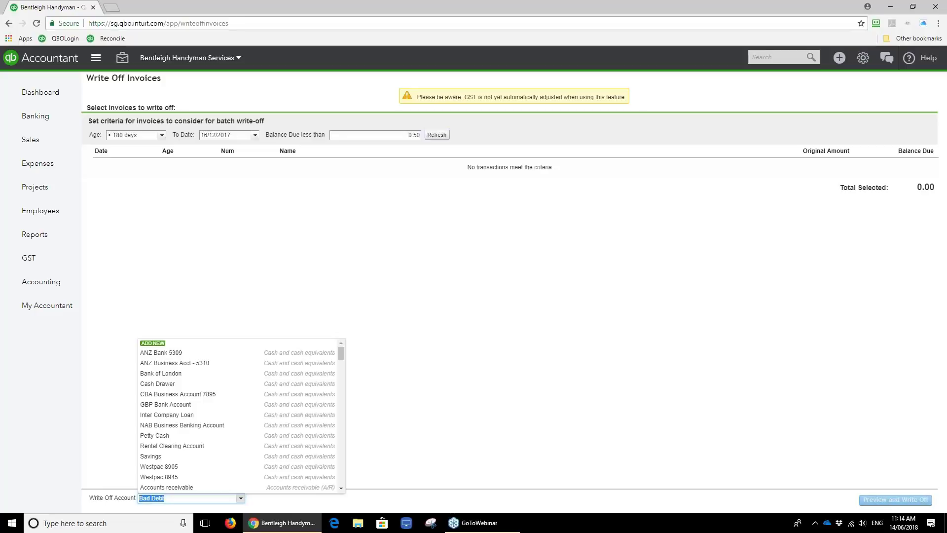
left_click(438, 409)
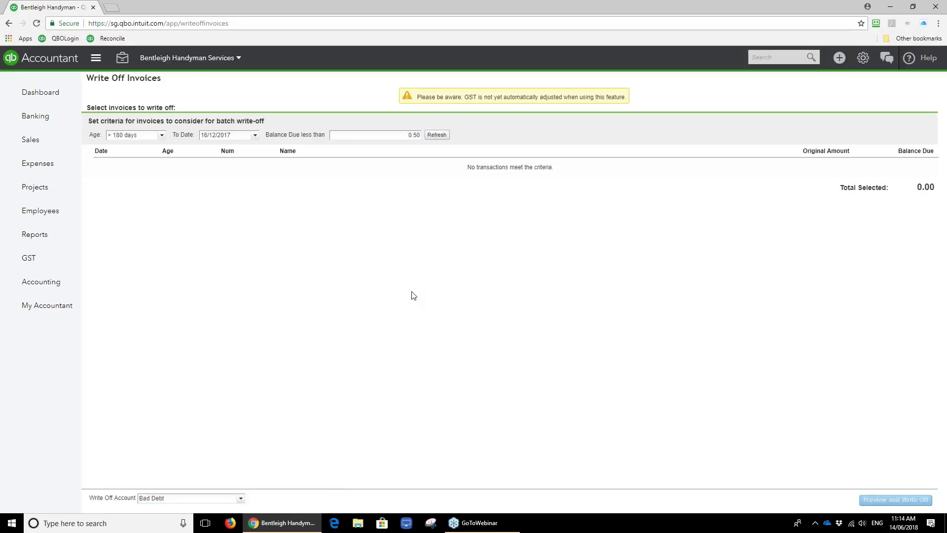
left_click(45, 146)
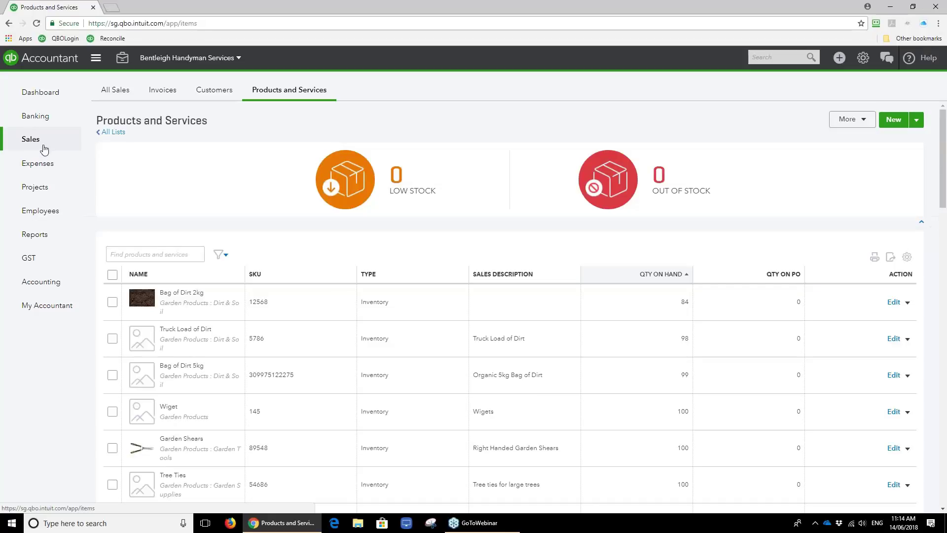
Start a new service named 'Bad Debts' in the Admin Expenses/Fees category.
left_click(48, 147)
left_click(894, 121)
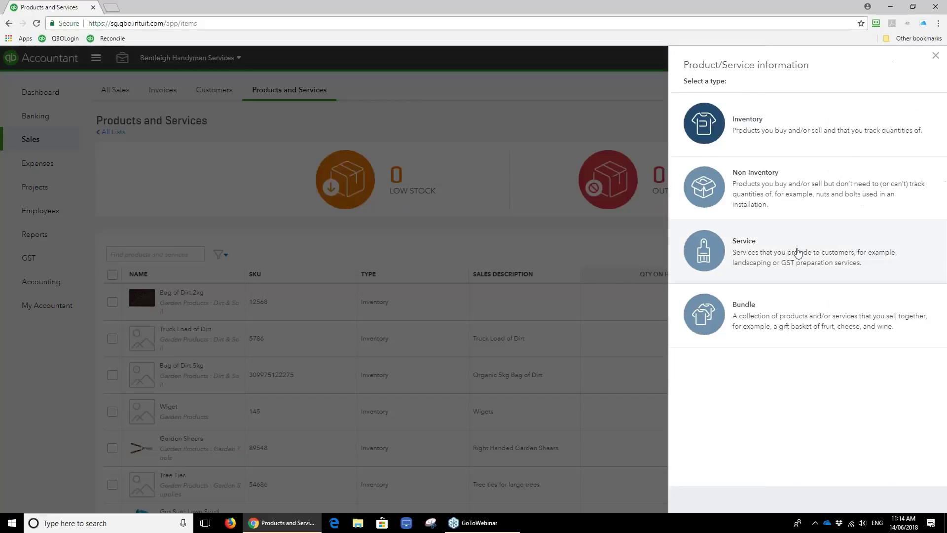
left_click(797, 250)
type("Bad")
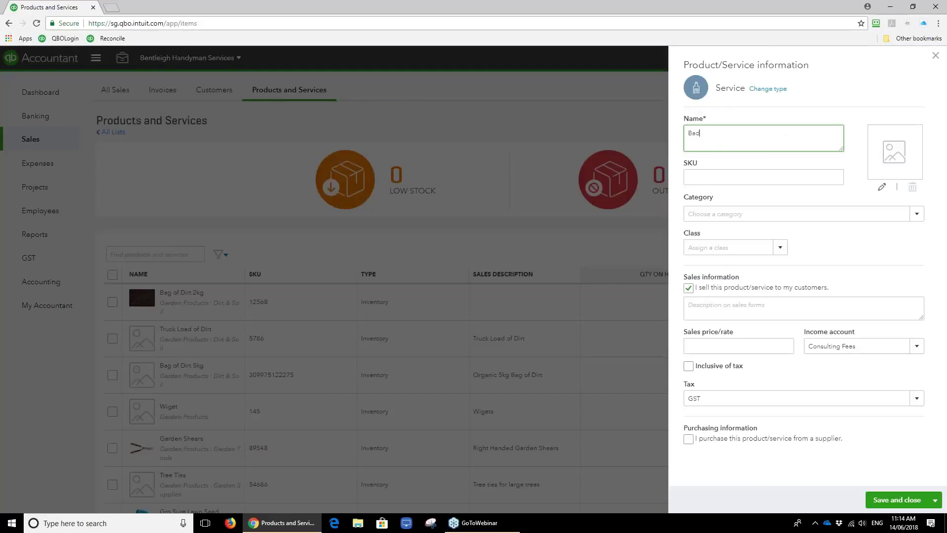
type(" Debts")
left_click(916, 214)
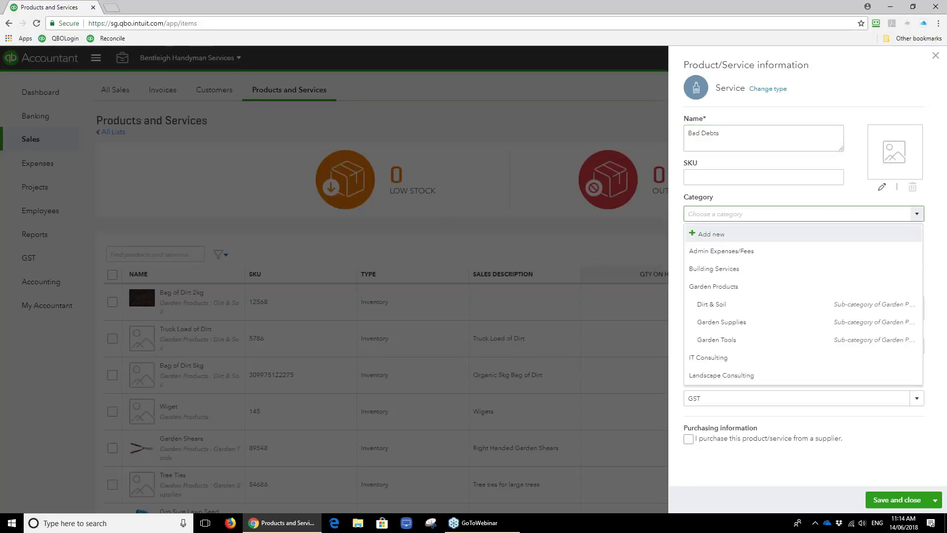
left_click(796, 251)
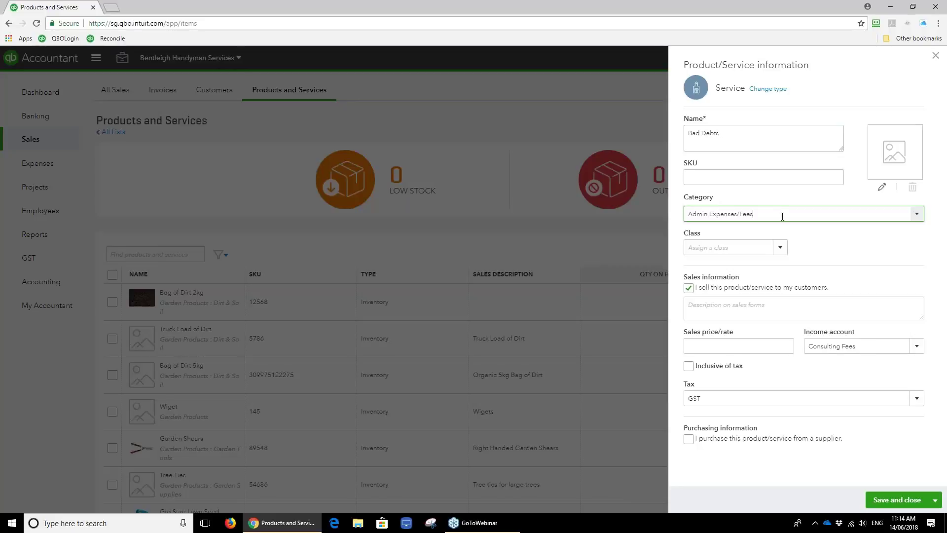
Give it sales description 'Bad Debt Written', income account Bad Debt and GST, then save.
left_click(759, 304)
type("B")
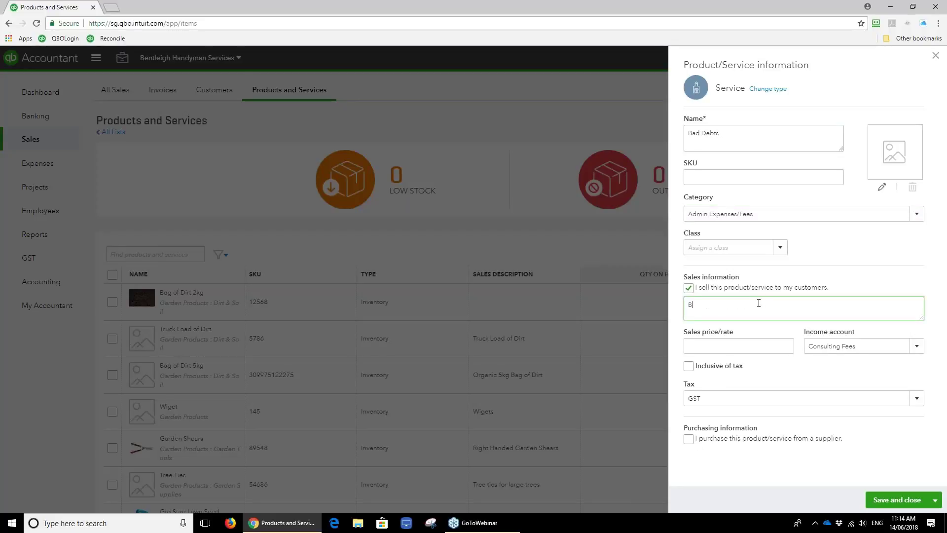
type("ad Debt Written")
key("Tab")
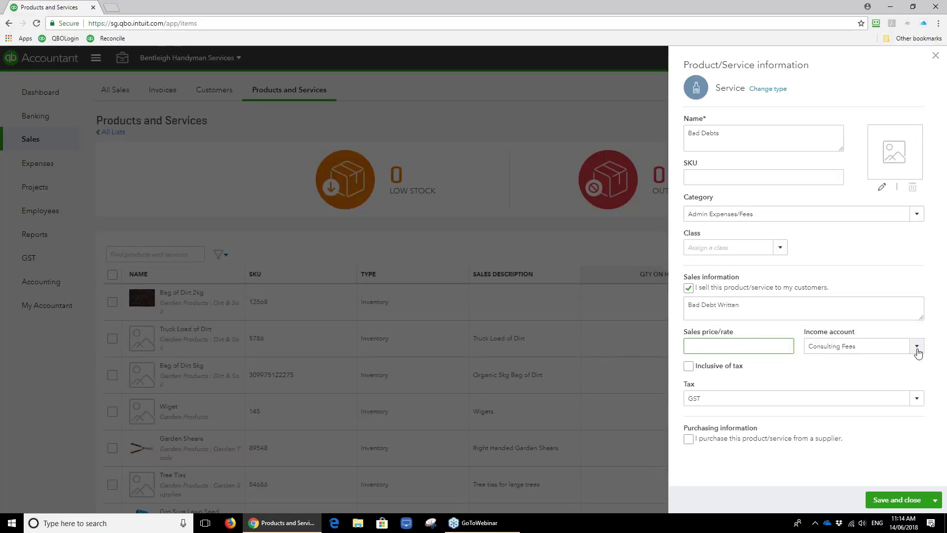
left_click(917, 349)
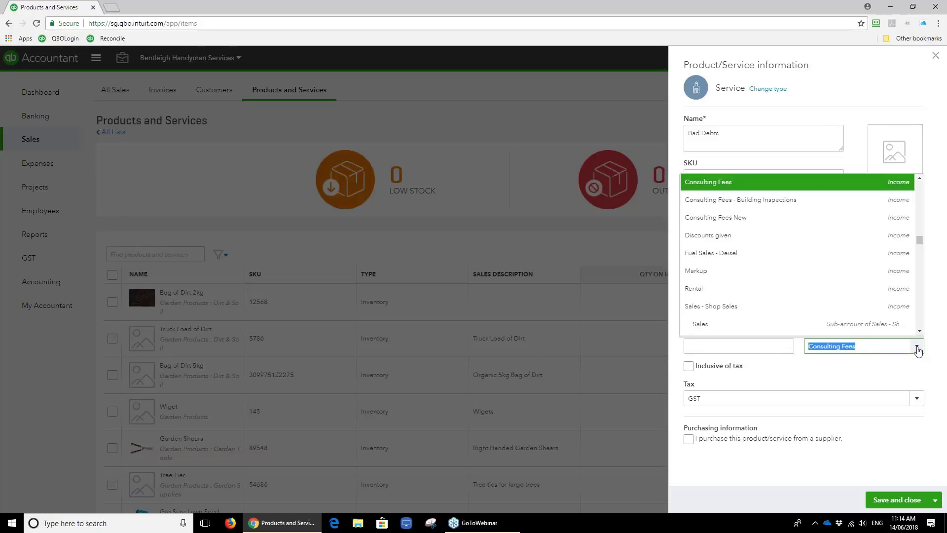
type("Bad Debt")
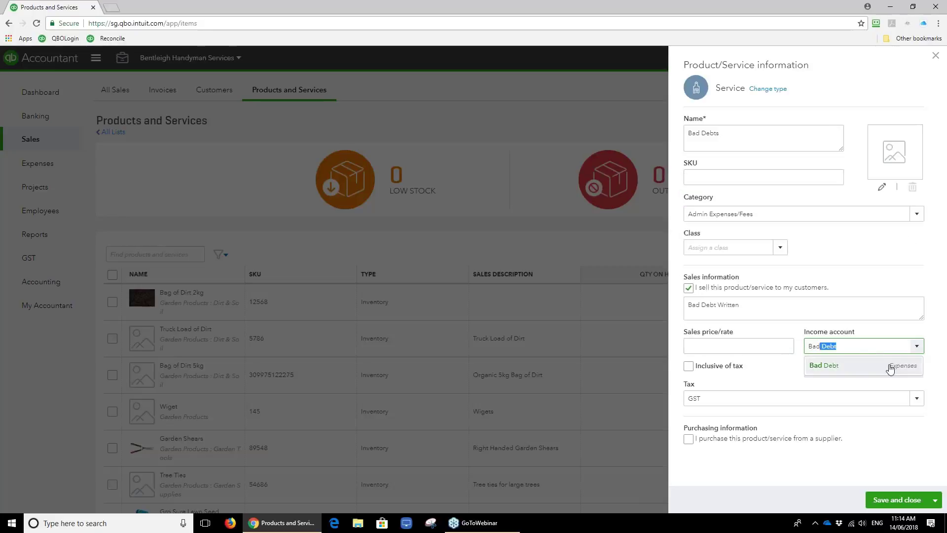
left_click(887, 366)
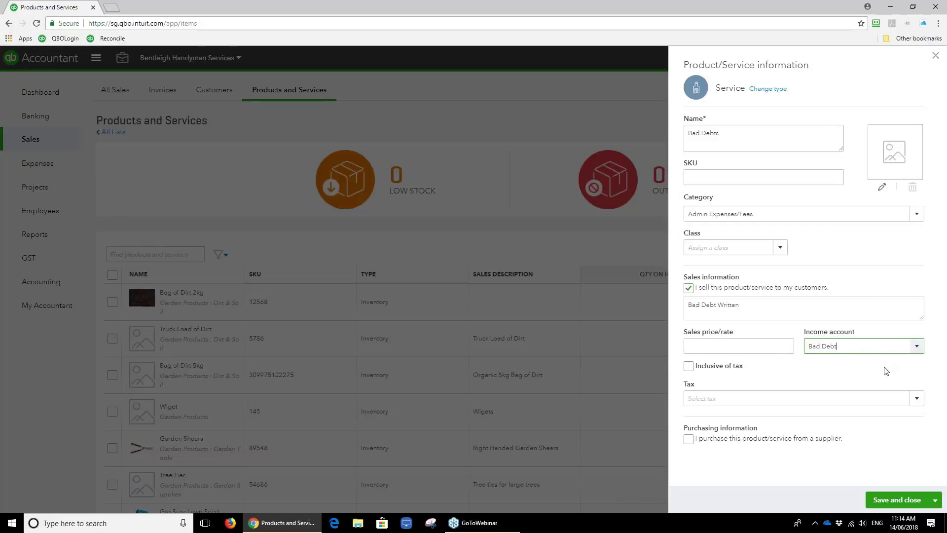
left_click(822, 397)
type("GST")
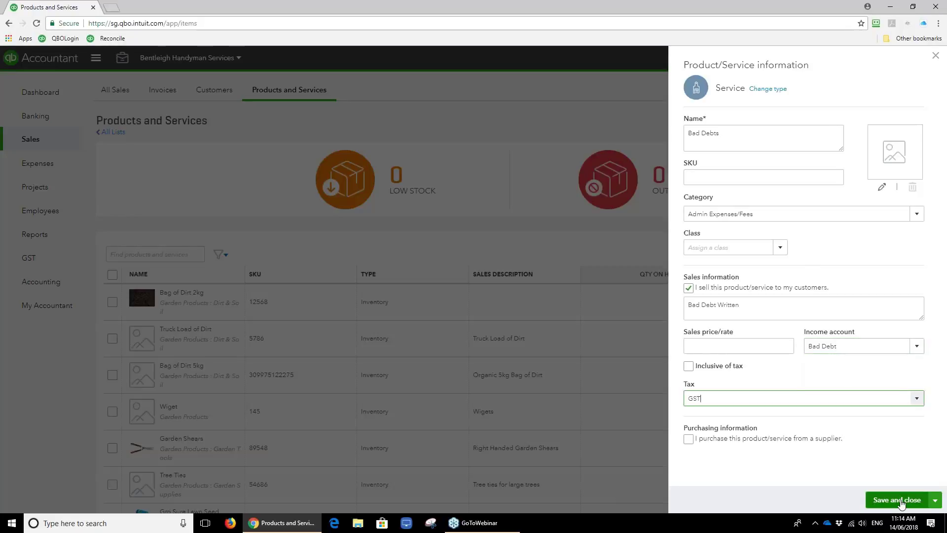
left_click(886, 499)
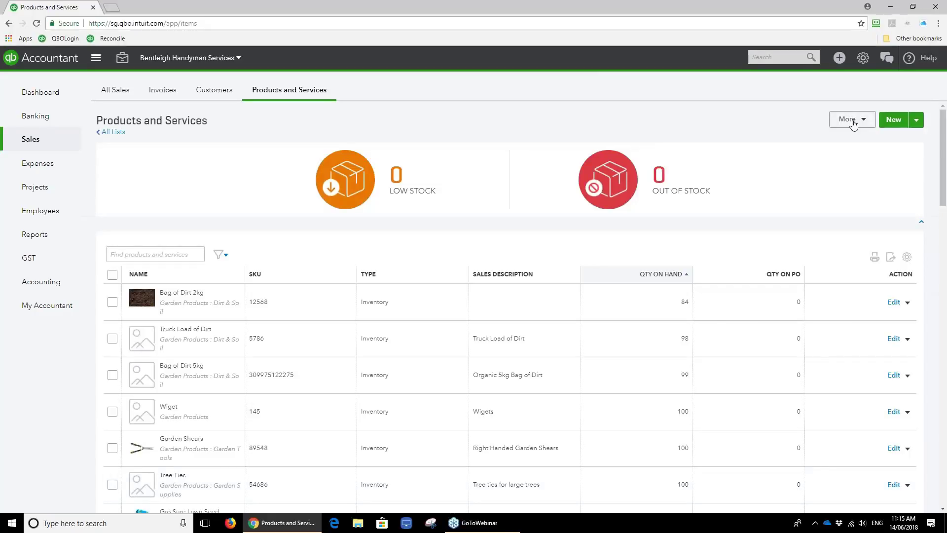
Start an adjustment note for the customer with the Bad Debts item on line 1.
left_click(841, 64)
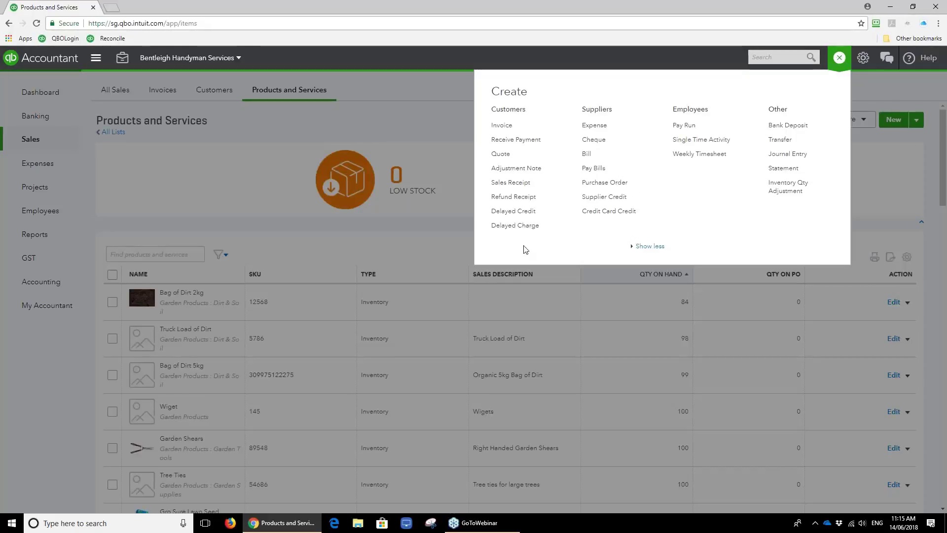
left_click(534, 172)
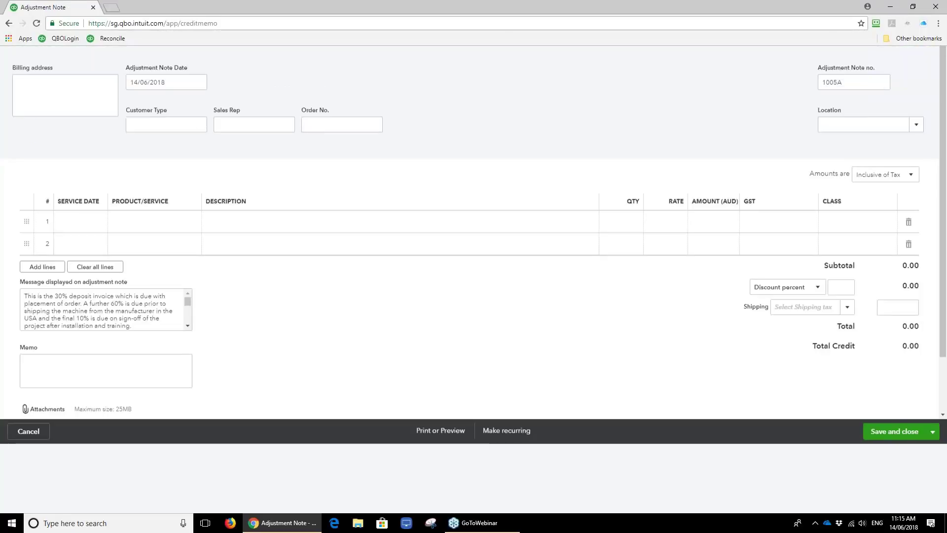
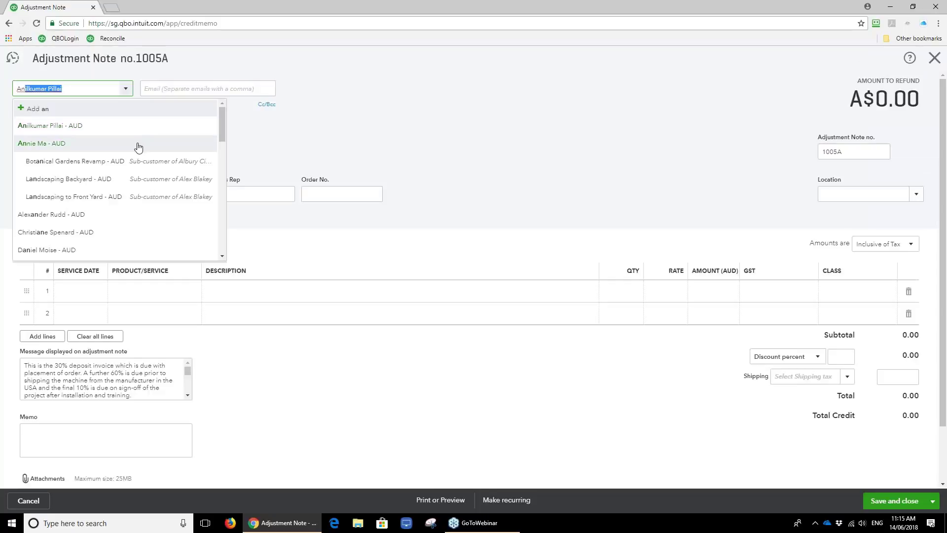
left_click(137, 144)
left_click(175, 295)
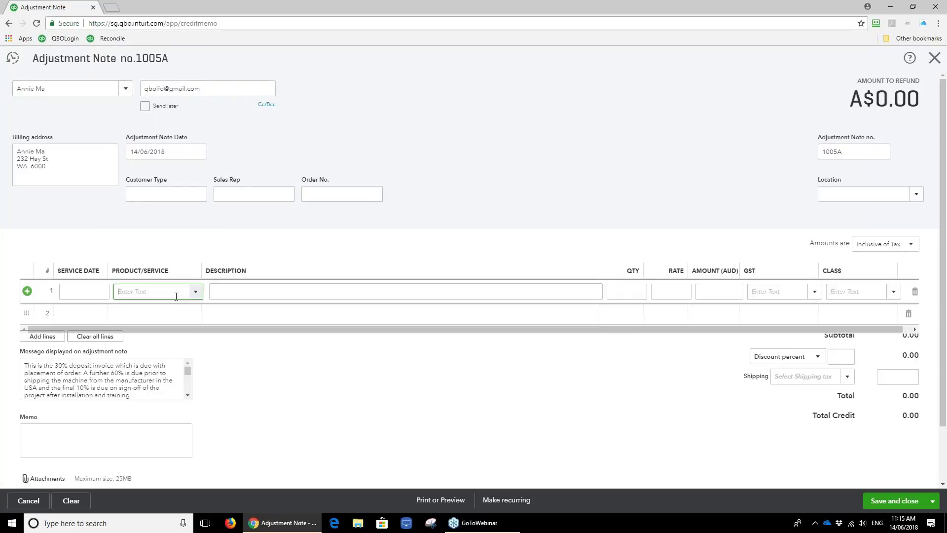
type("bad")
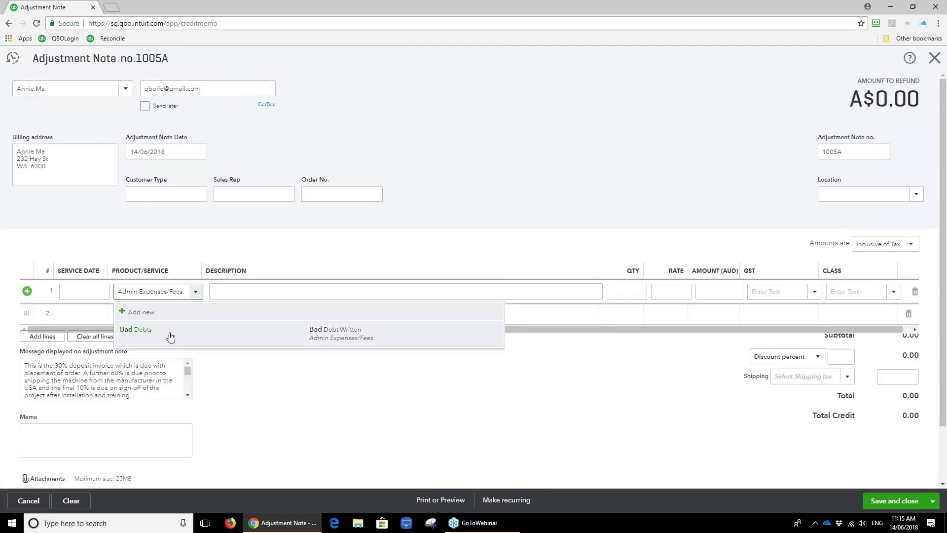
left_click(170, 337)
Set the line 1 amount to 1,712.70.
left_click(685, 292)
type("1")
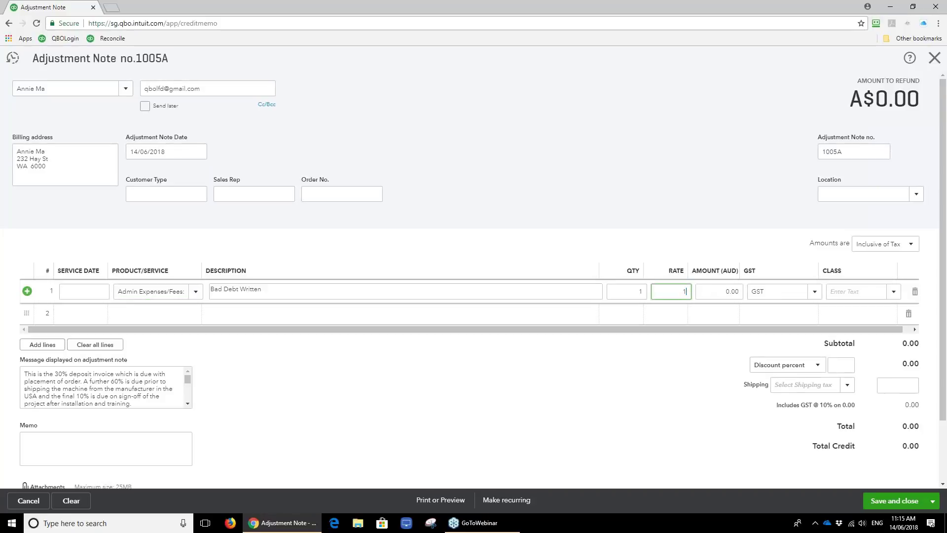
type("712.70")
key("Tab")
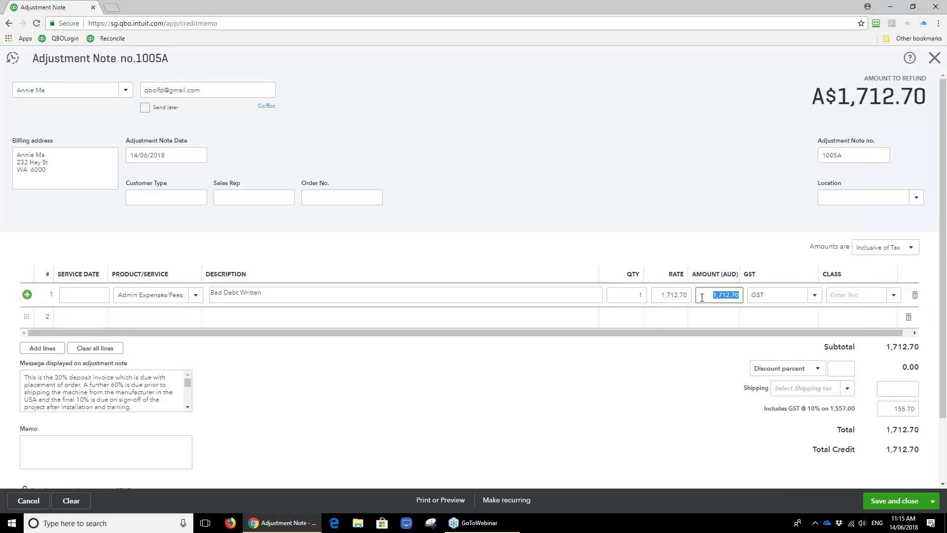
key("shift+Tab")
left_click(719, 293)
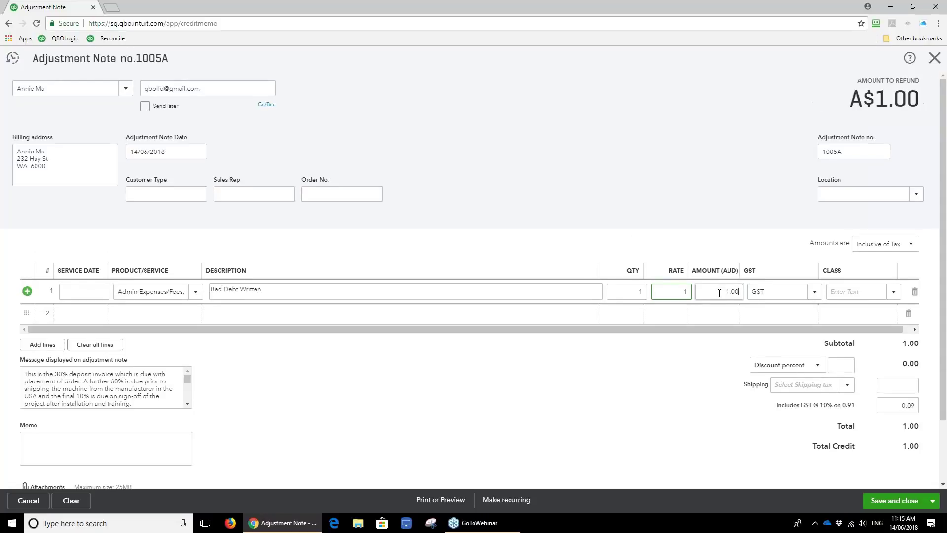
key("BackSpace")
key("BackSpace")
key("BackSpace")
key("BackSpace")
type("1,712.70")
key("Tab")
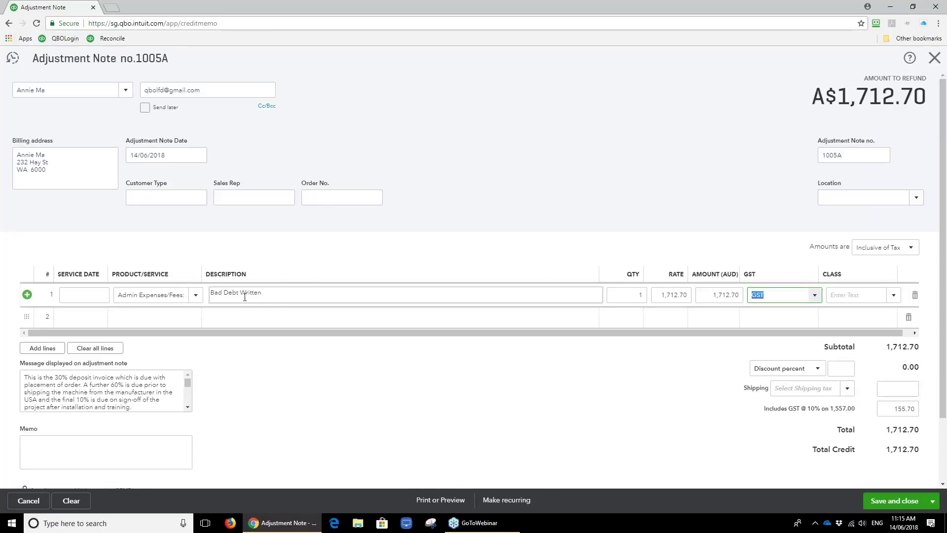
Change the line description to 'Bad Debt Written Off' and save adjustment note 1005A.
left_click(271, 296)
left_click(276, 295)
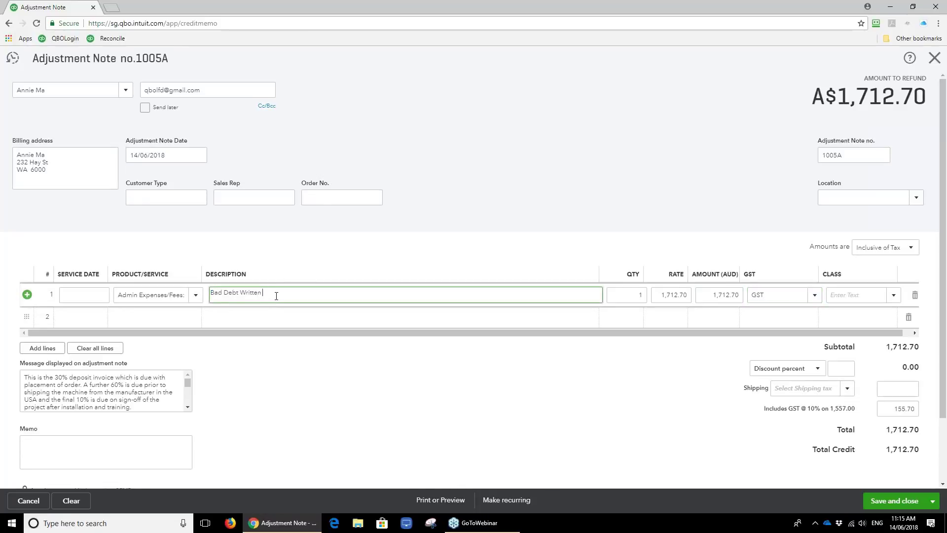
type("Off")
scroll(395, 426, "down", 2)
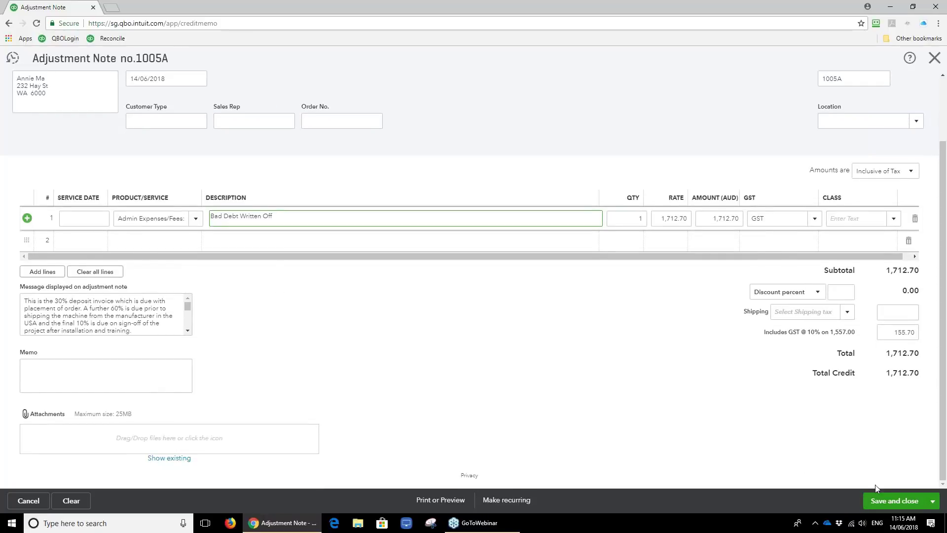
left_click(897, 501)
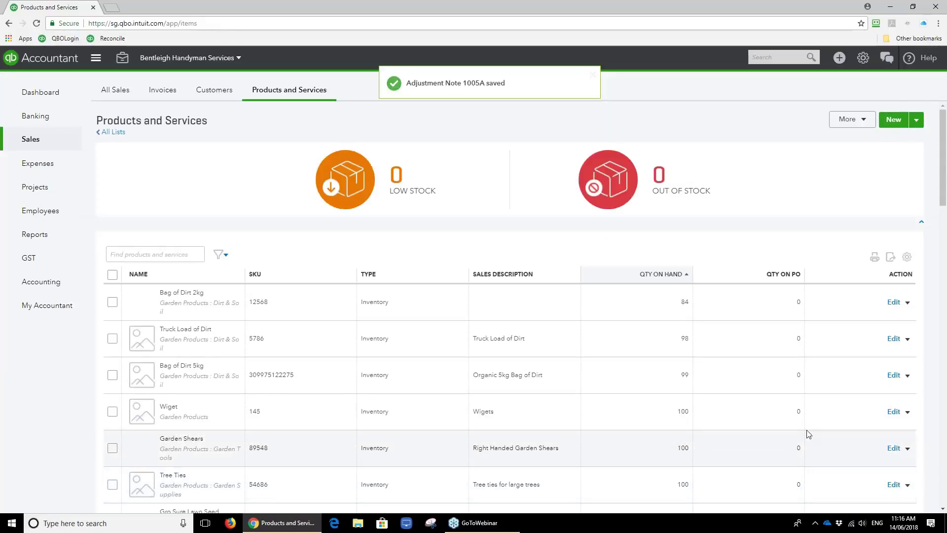
Receive the customer's payment, applying the 1,712.70 credit 1005A against invoices 1024, 1048 and 1047.
left_click(839, 58)
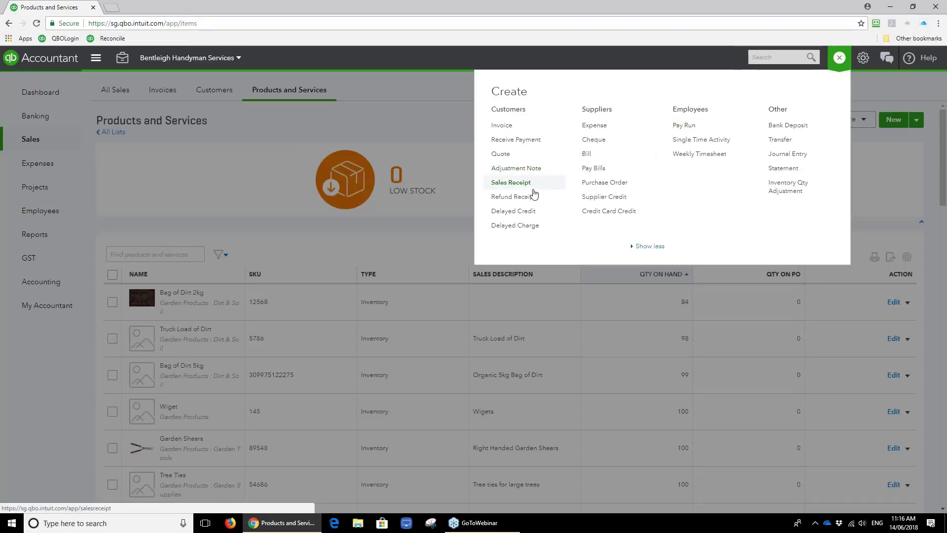
left_click(516, 140)
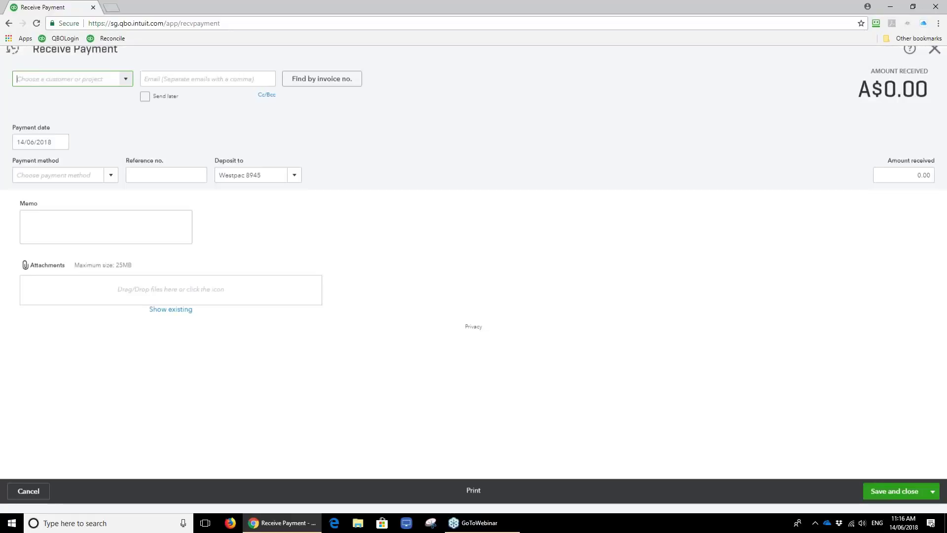
type("an")
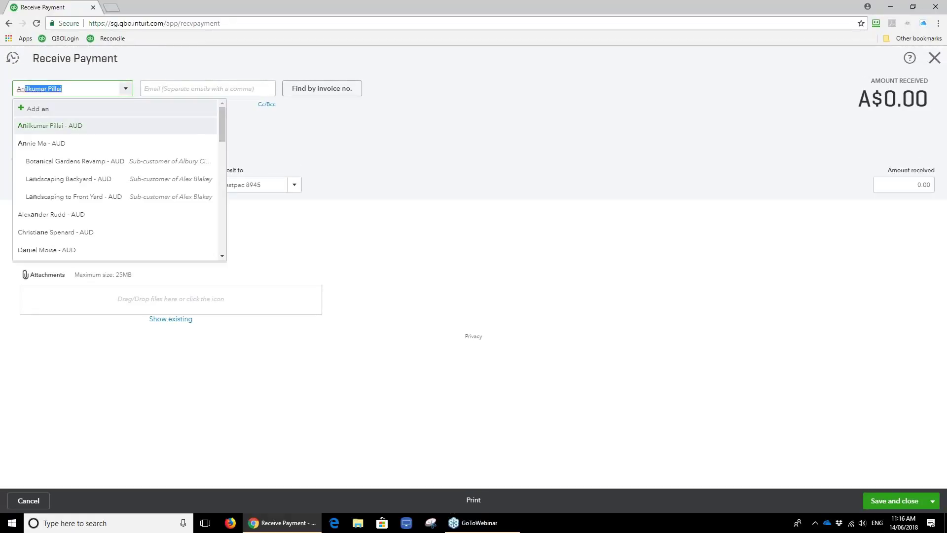
left_click(111, 144)
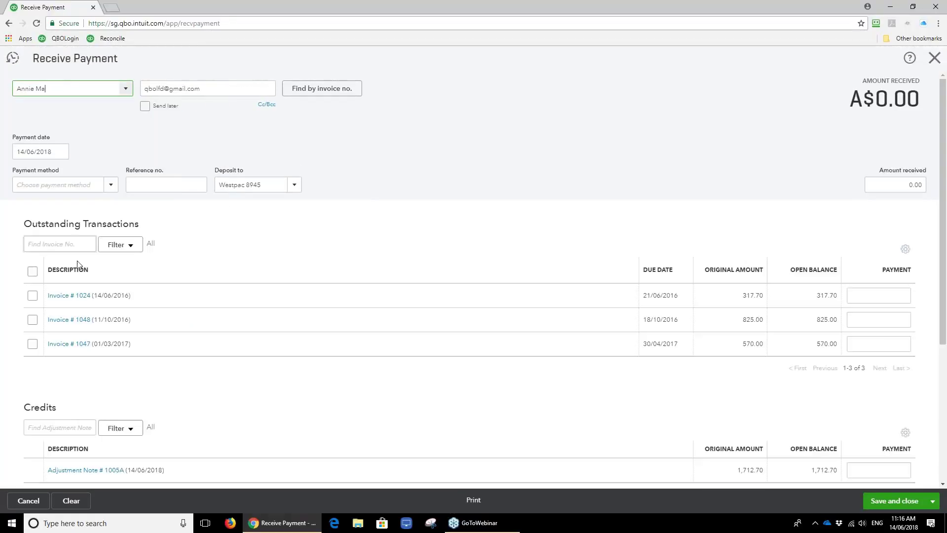
left_click(33, 272)
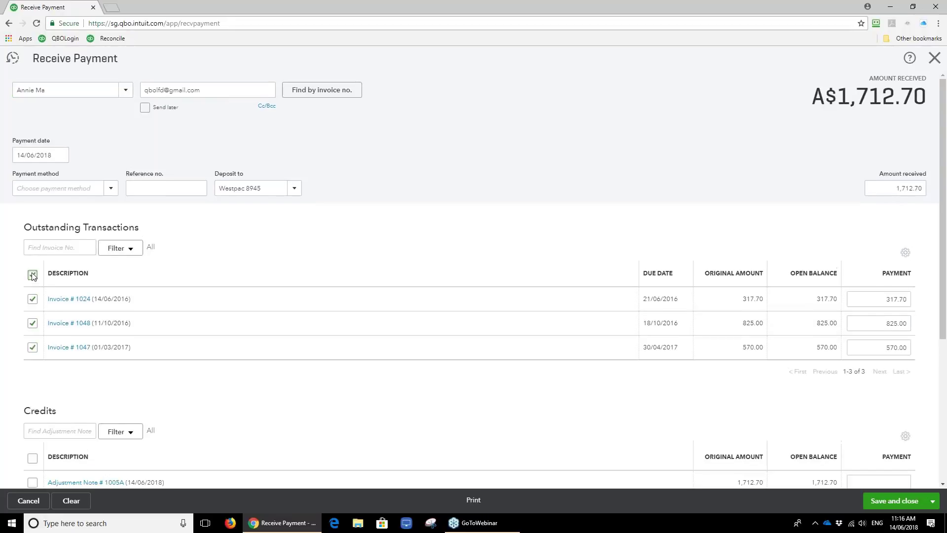
scroll(33, 345, "down", 2)
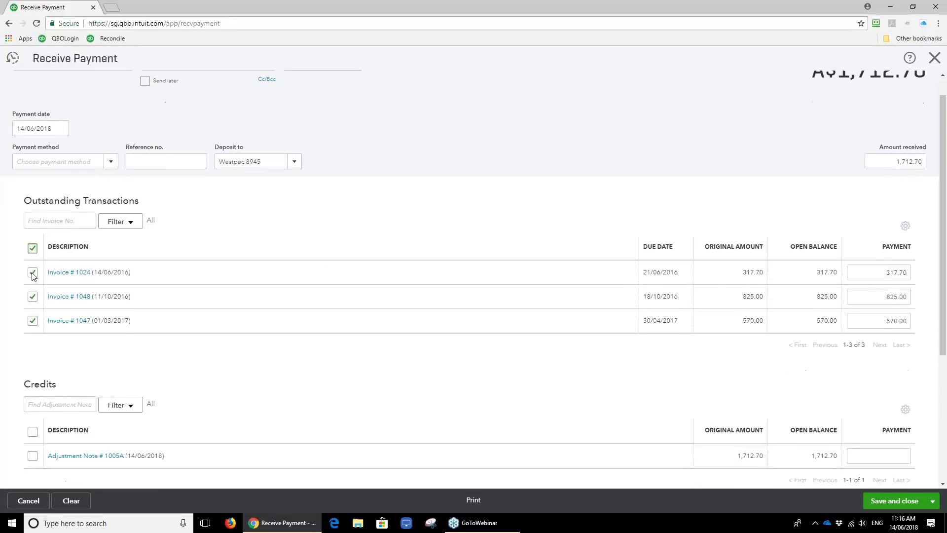
left_click(33, 433)
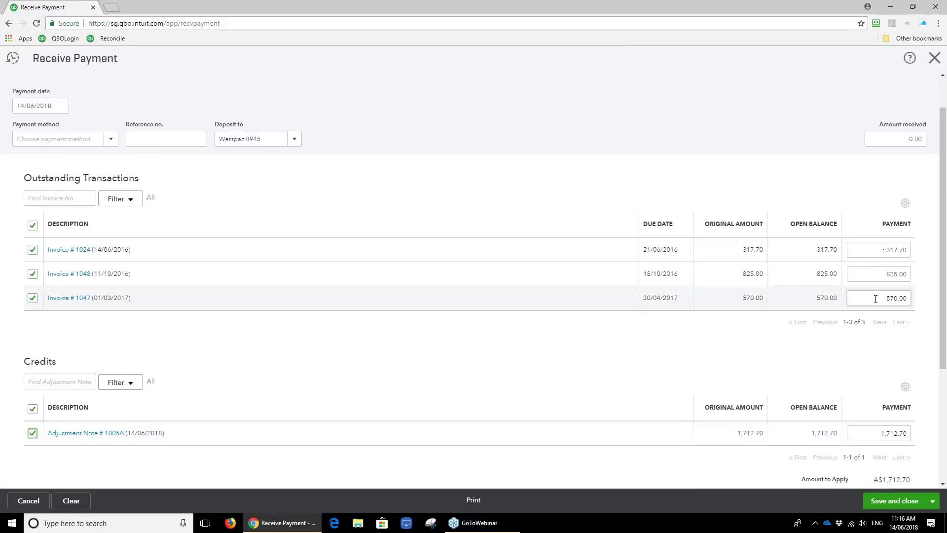
scroll(883, 433, "down", 1)
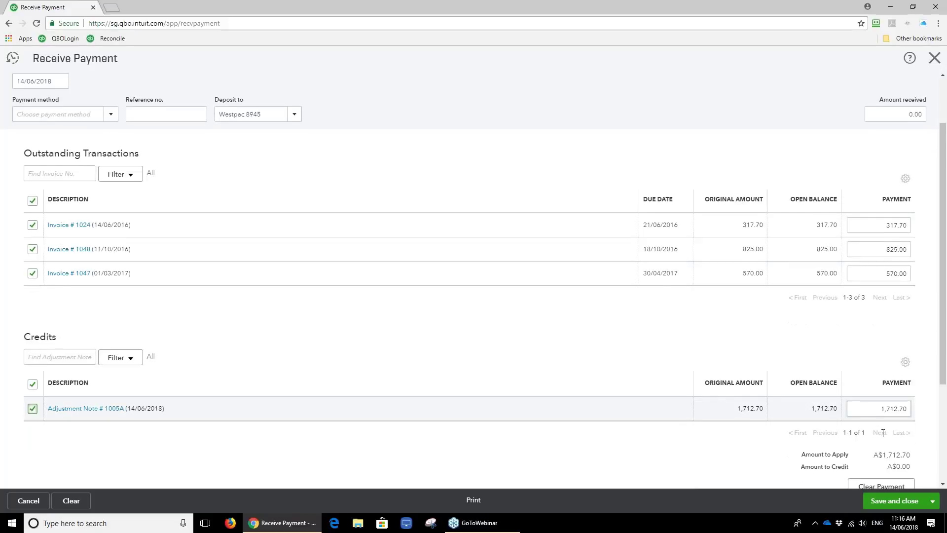
scroll(882, 433, "down", 3)
left_click(897, 501)
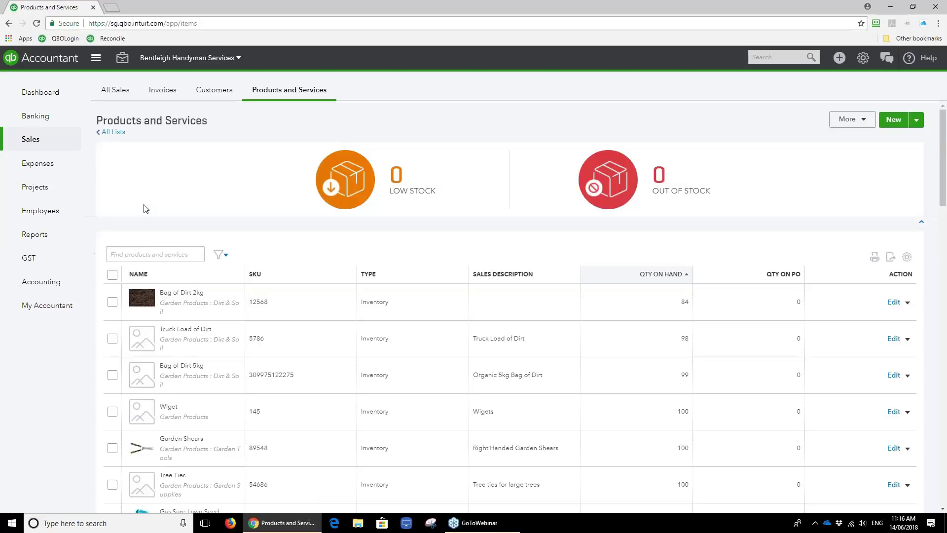
Search the reports for 'stoc' and open the Stock Take Worksheet of on-hand quantities.
left_click(50, 95)
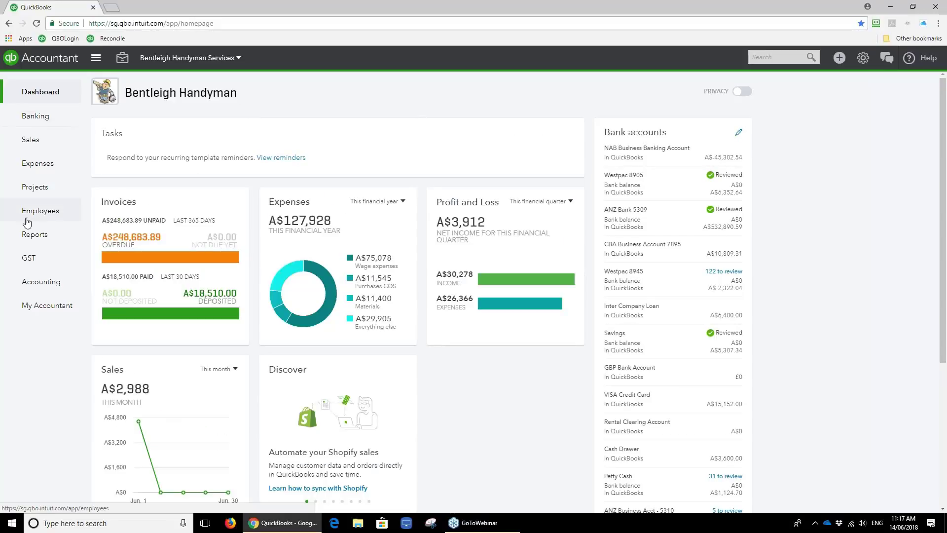
left_click(30, 235)
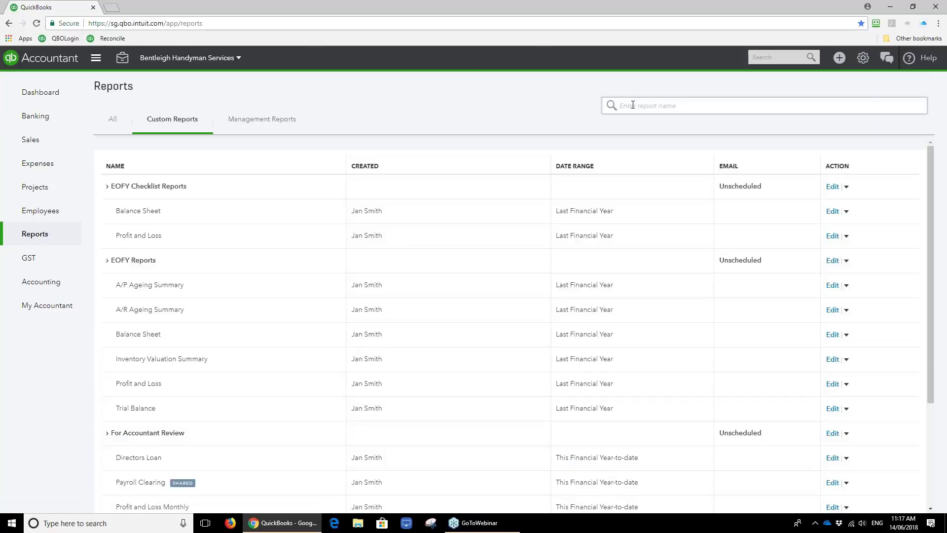
left_click(633, 105)
type("inv")
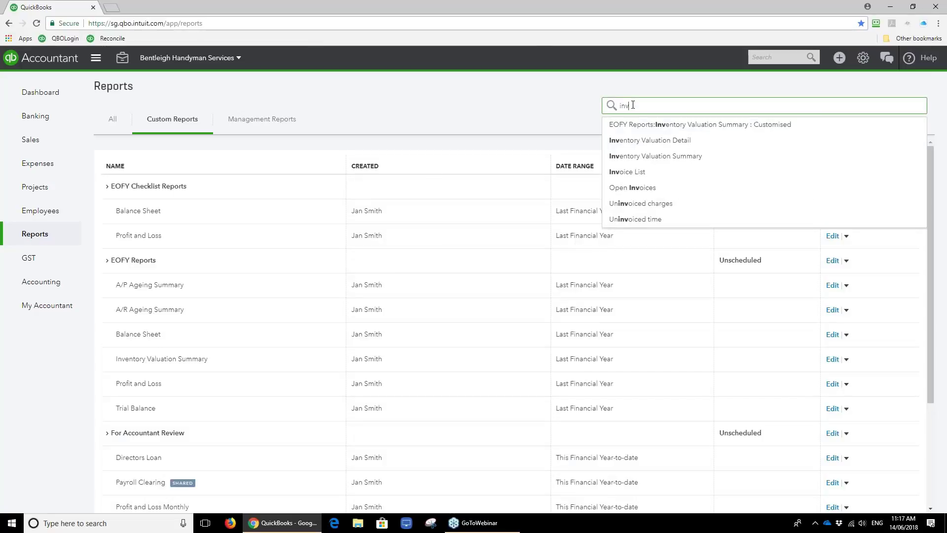
key("BackSpace")
key("BackSpace")
key("BackSpace")
type("sto")
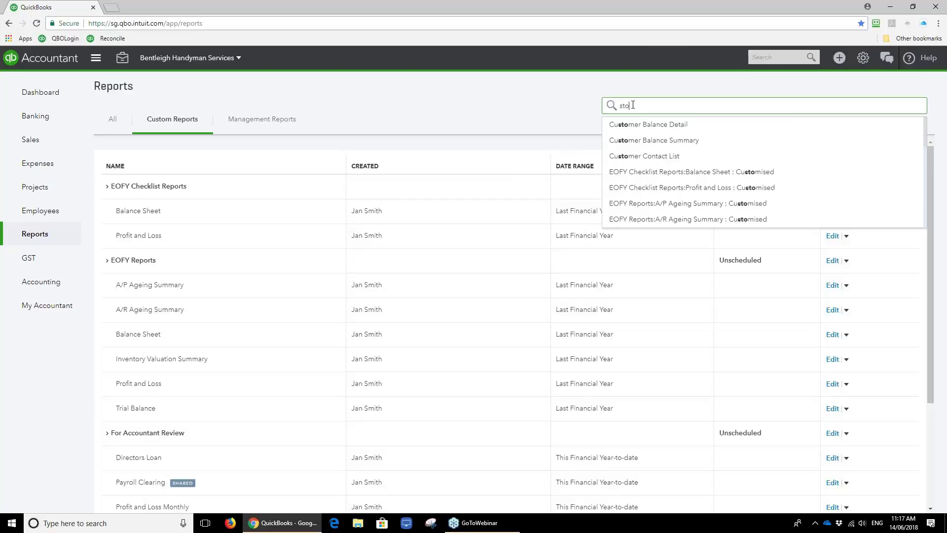
type("c")
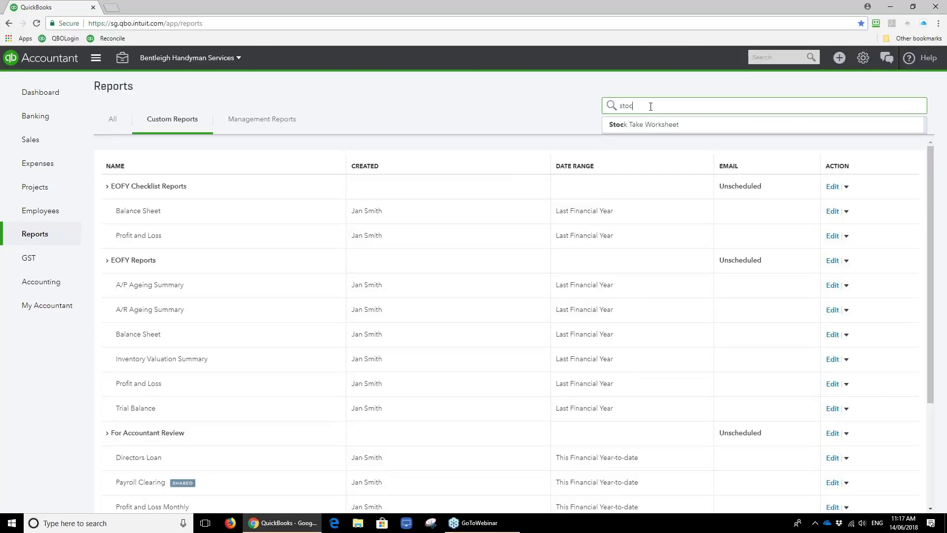
key("Return")
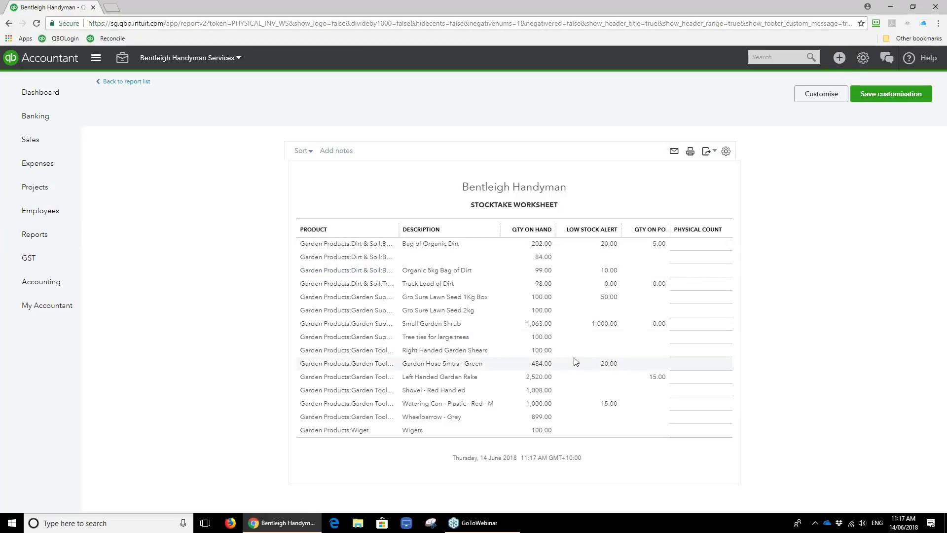
left_click(53, 141)
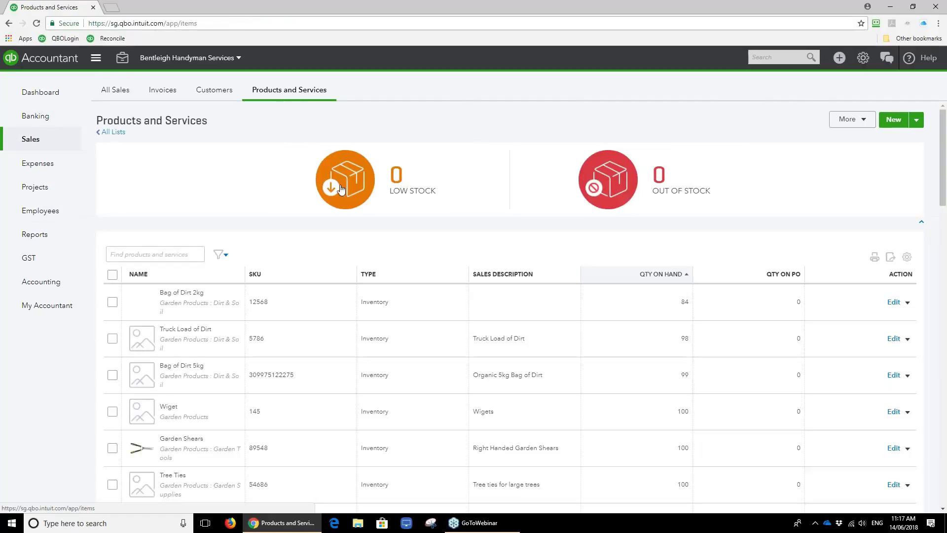
scroll(349, 200, "down", 1)
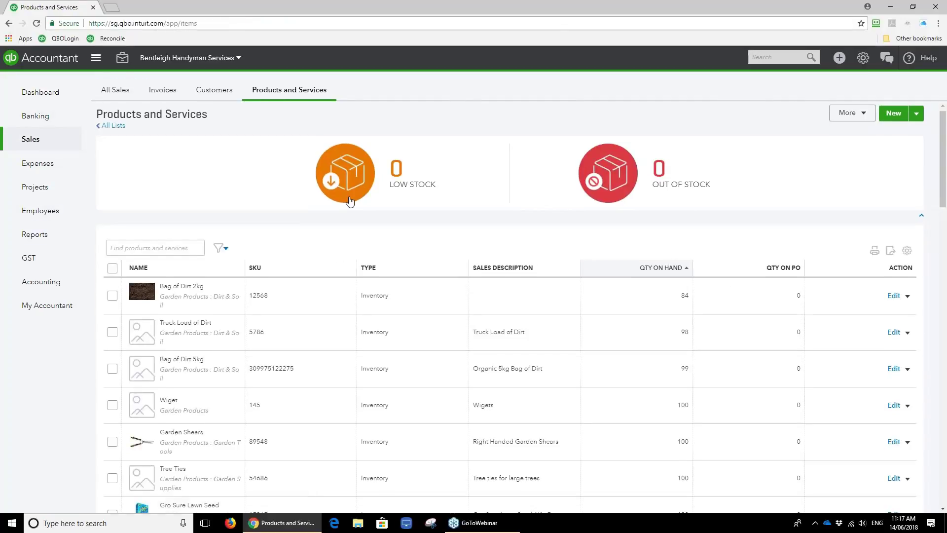
scroll(888, 261, "down", 2)
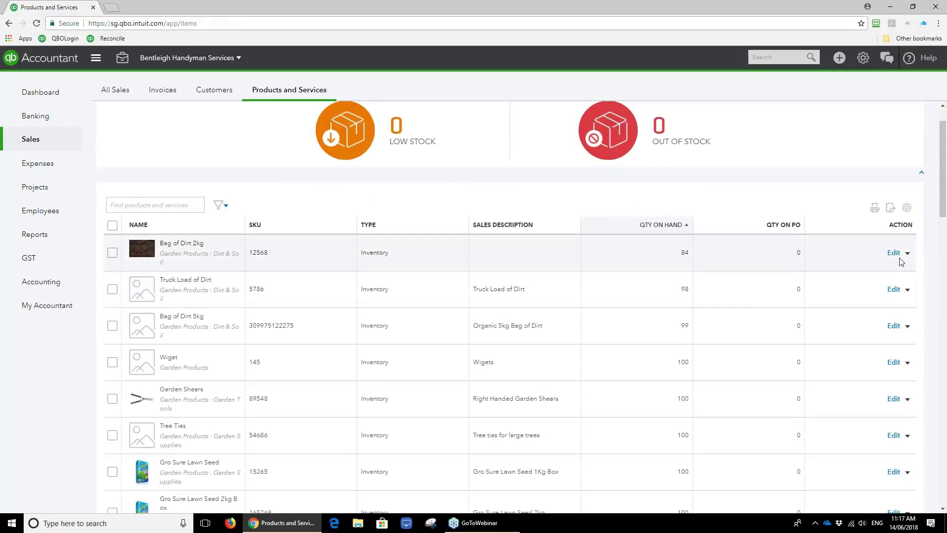
left_click(907, 291)
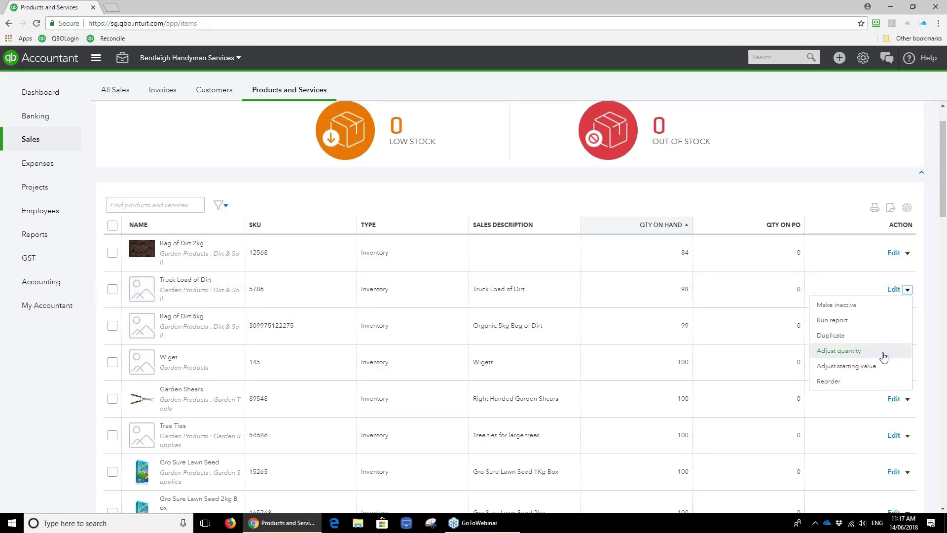
left_click(863, 352)
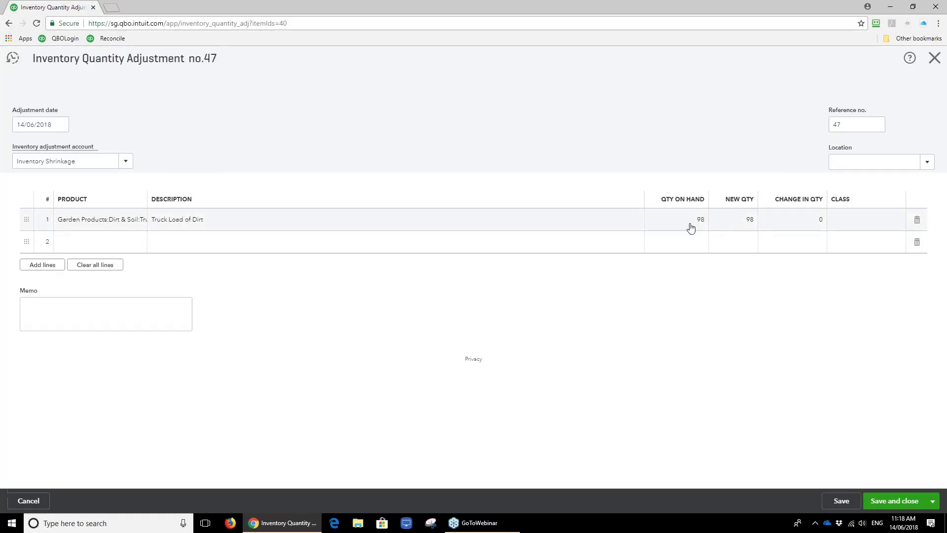
left_click(743, 221)
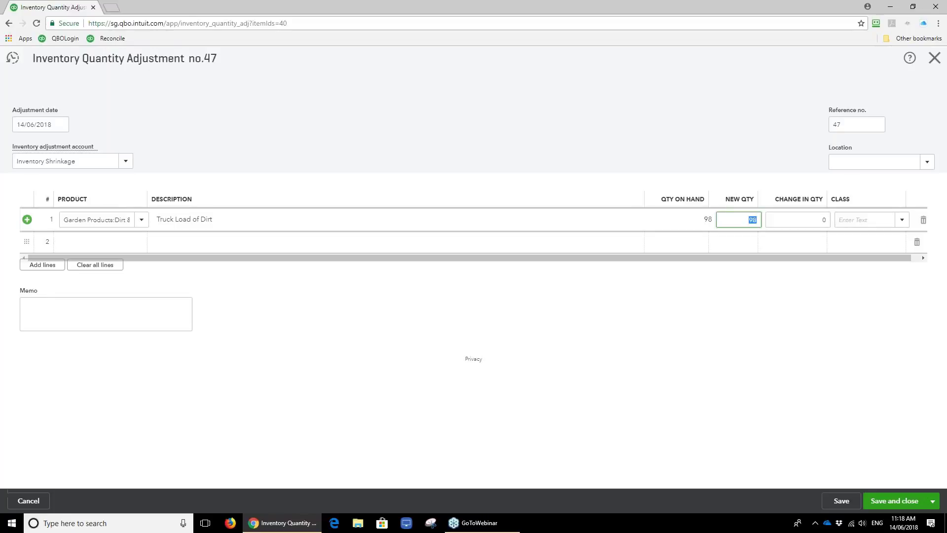
left_click(936, 63)
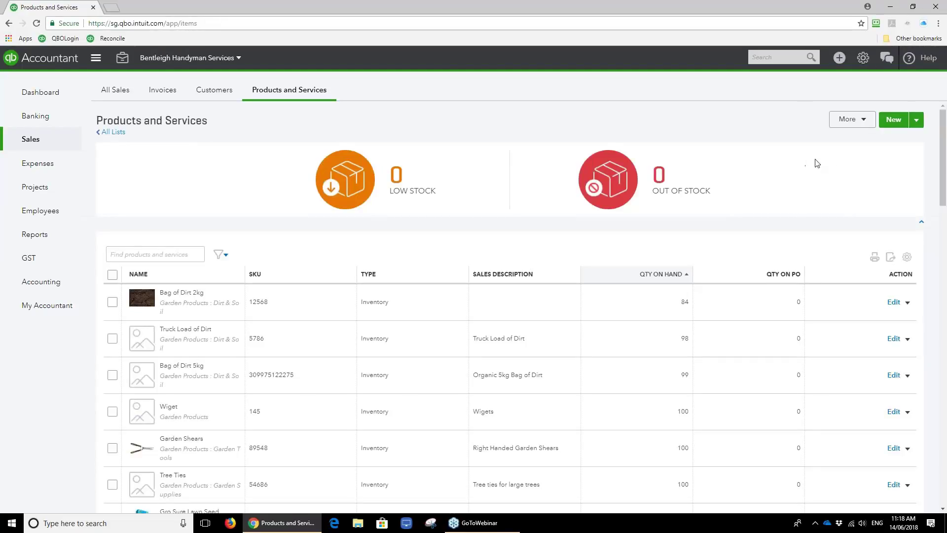
left_click(840, 59)
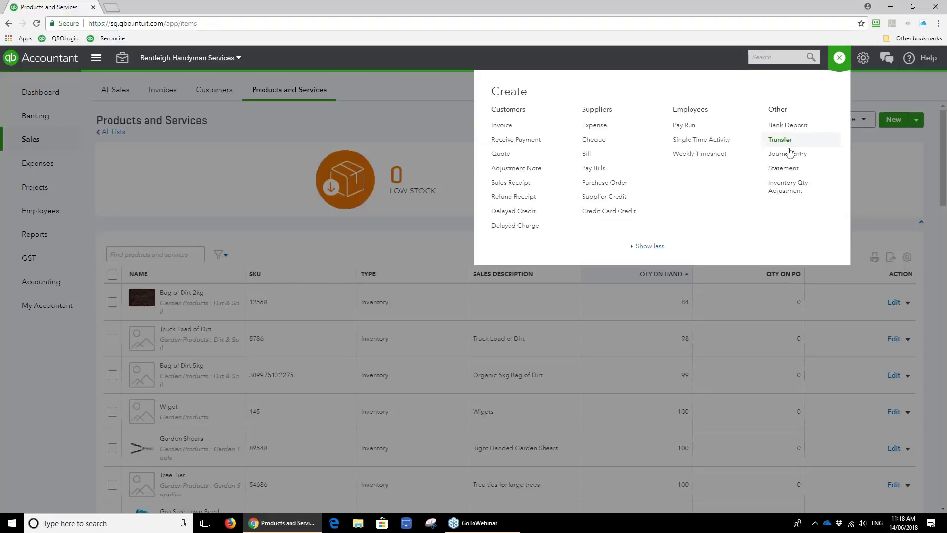
left_click(796, 191)
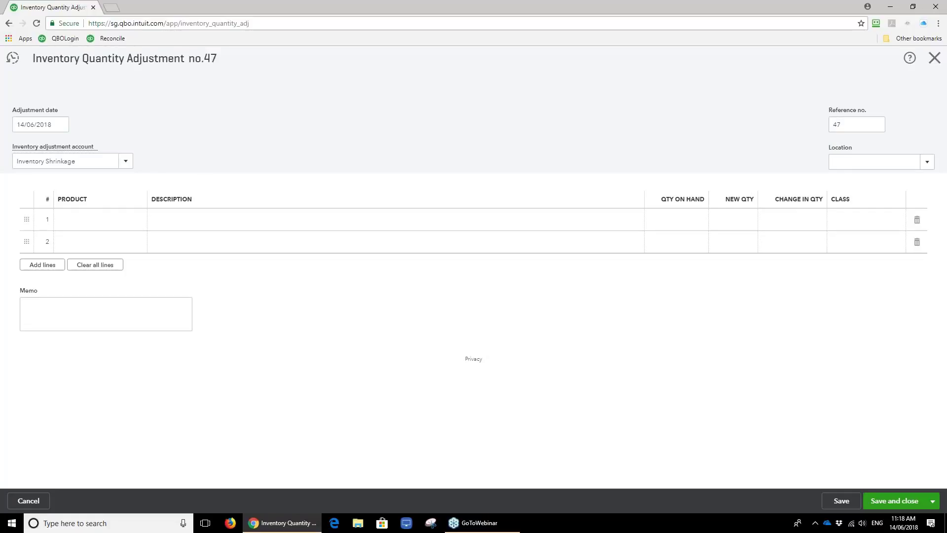
left_click(934, 57)
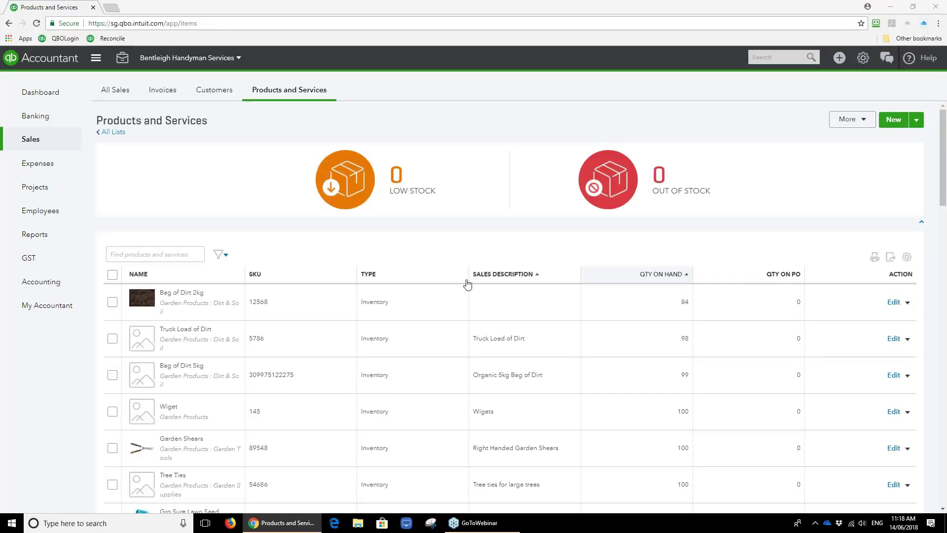
Start reconciling PAYG instalments payable, which has a 2,000.00 beginning balance.
left_click(44, 92)
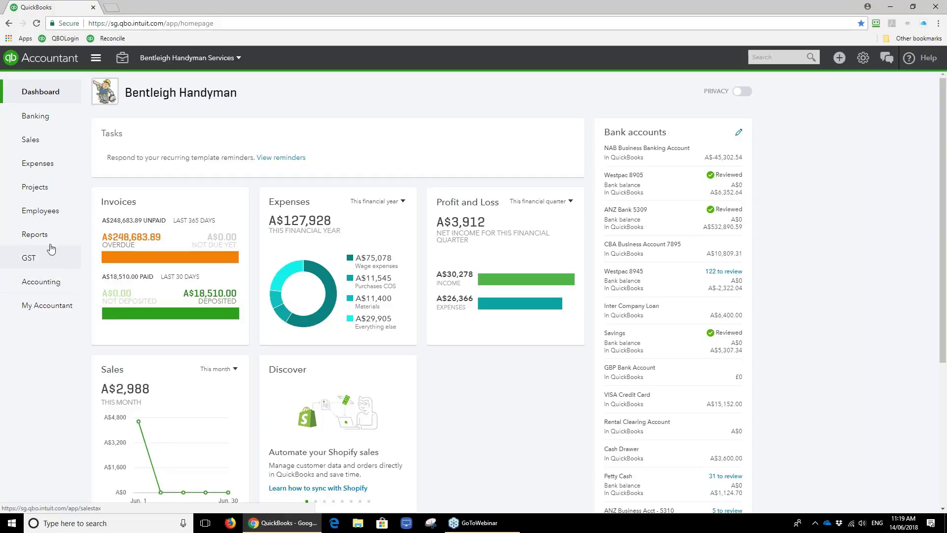
left_click(46, 281)
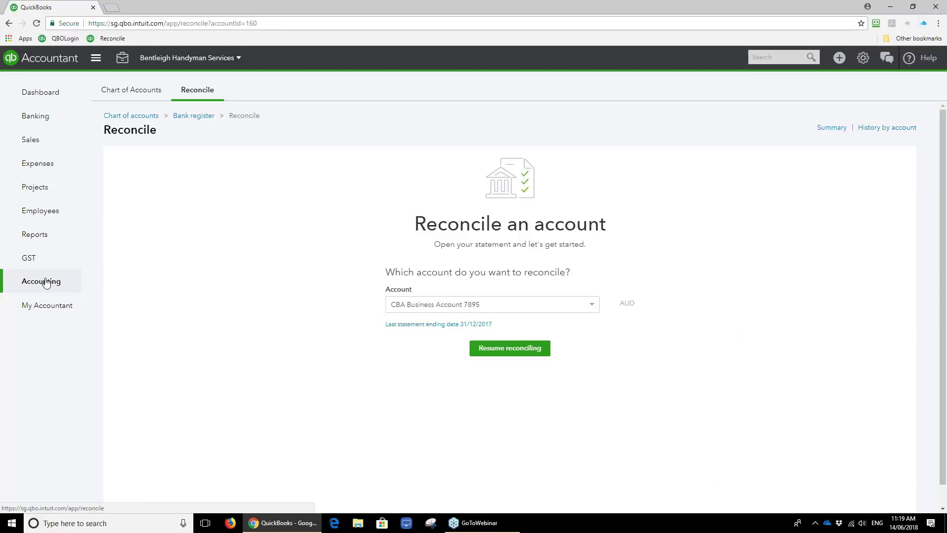
left_click(591, 305)
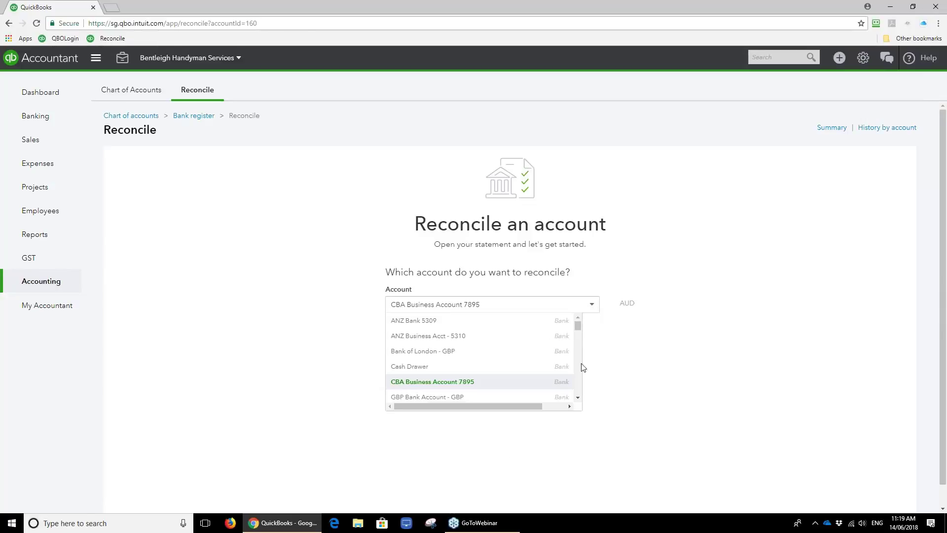
scroll(579, 389, "down", 1)
scroll(580, 389, "down", 5)
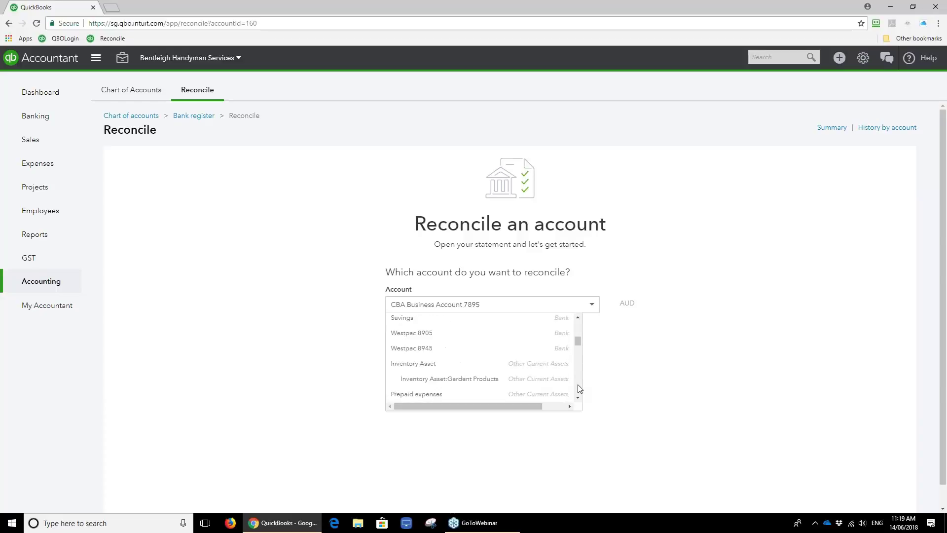
scroll(578, 387, "down", 4)
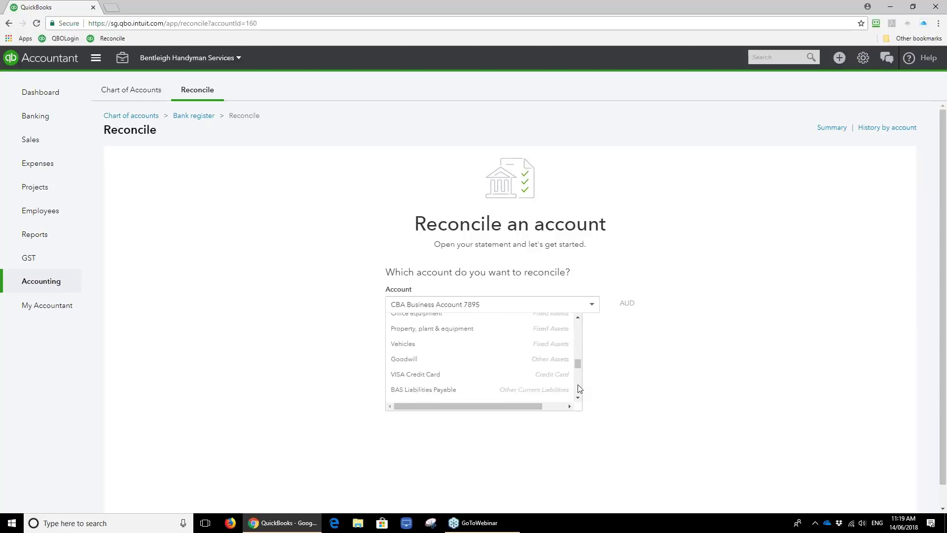
scroll(578, 386, "down", 2)
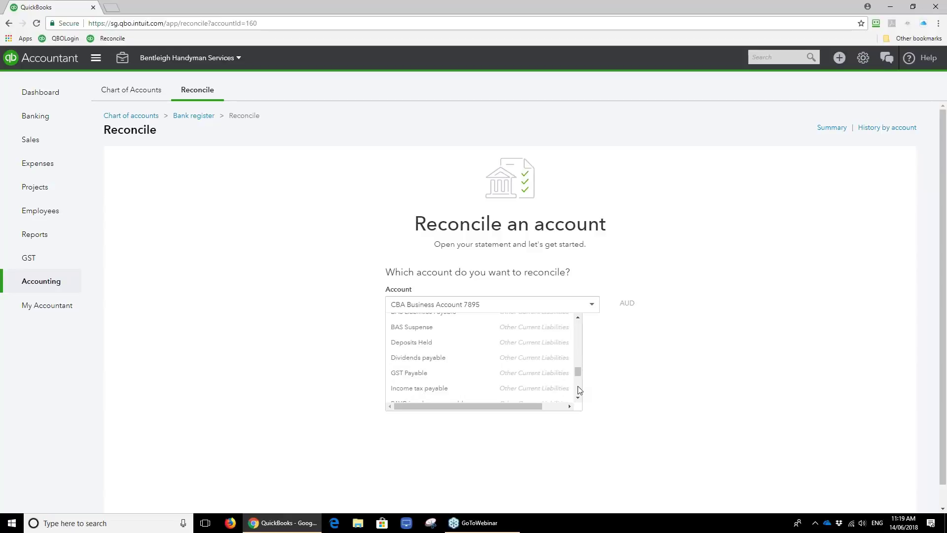
scroll(578, 387, "down", 3)
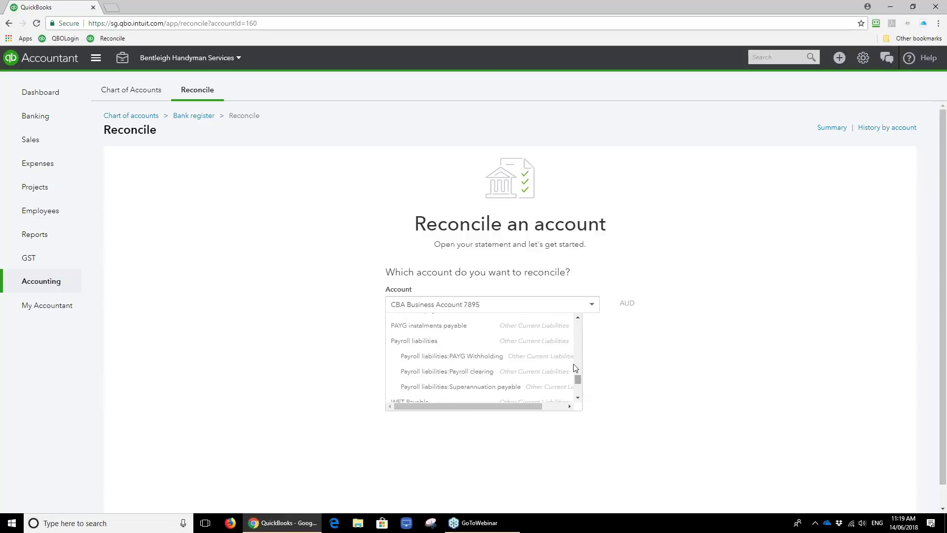
left_click(546, 327)
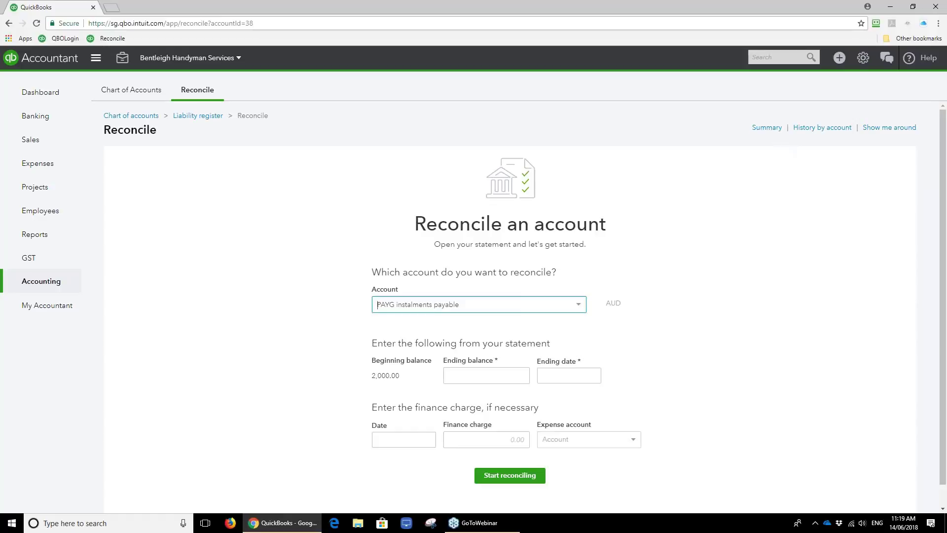
Show reconciliation History by account for ANZ Bank 5309, covering its 28/02/2018 and 25/01/2018 reconciliations.
left_click(168, 167)
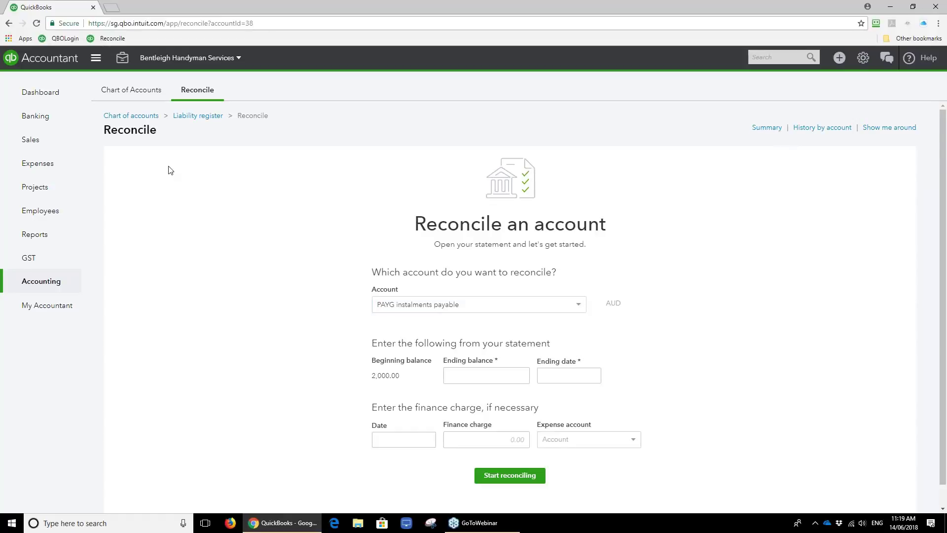
left_click(765, 128)
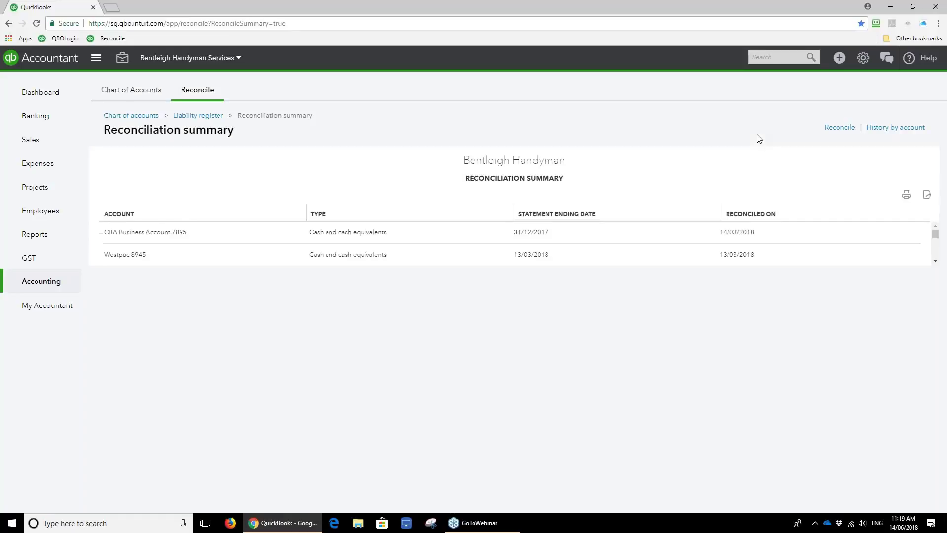
left_click(892, 128)
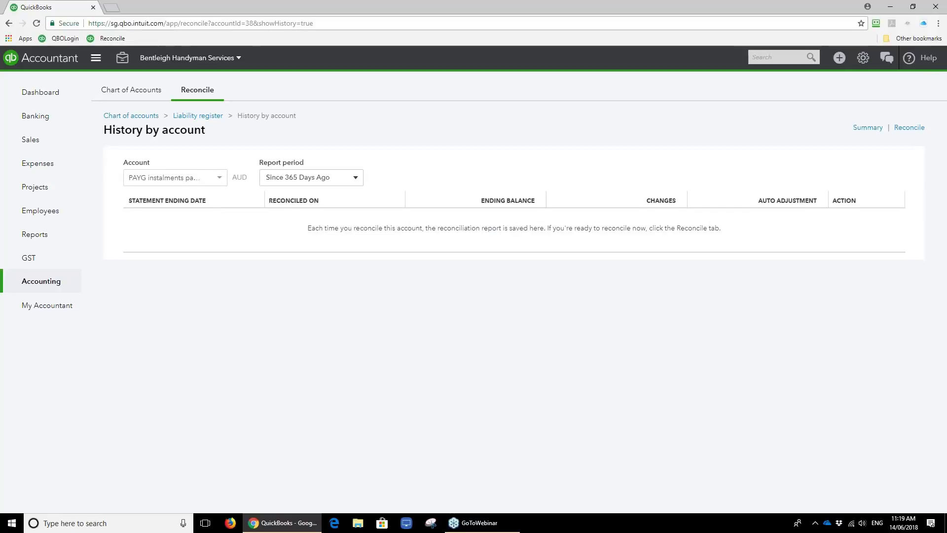
left_click(220, 181)
scroll(277, 231, "up", 3)
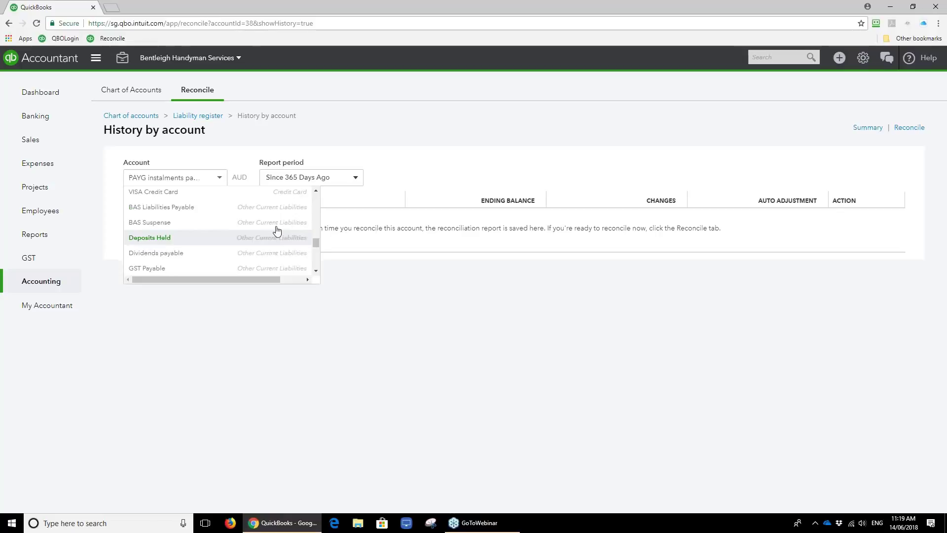
scroll(311, 237, "up", 5)
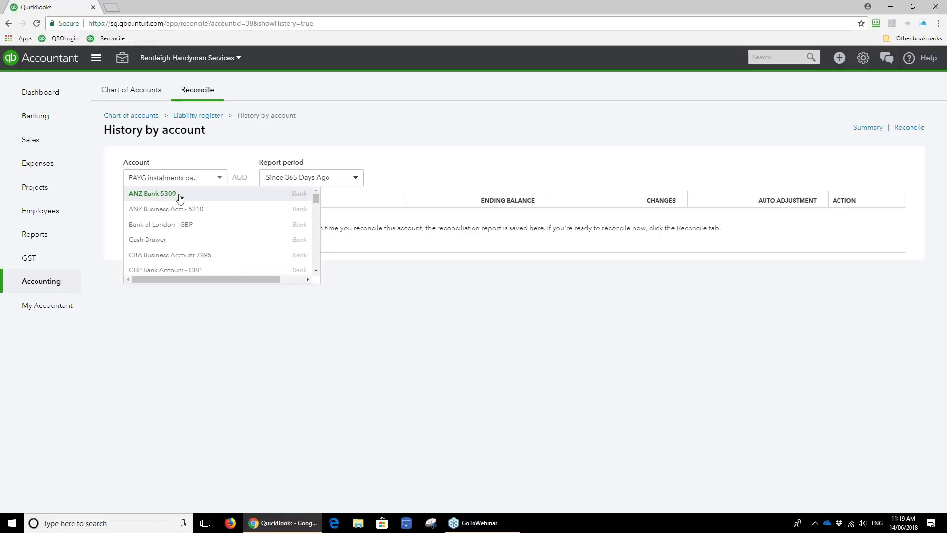
left_click(179, 195)
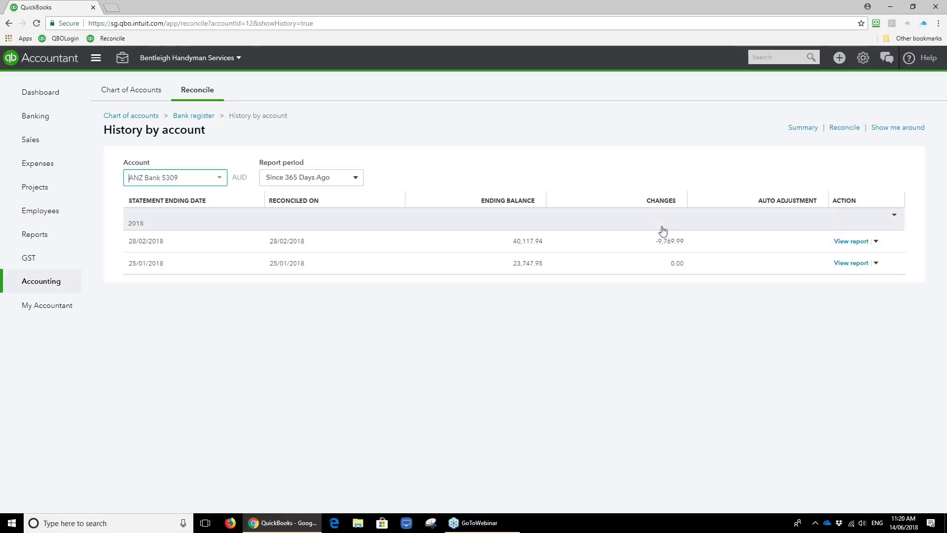
Look through the ANZ Bank 5309 change report for the 28/02/2018 reconciliation, then go to the dashboard.
left_click(672, 246)
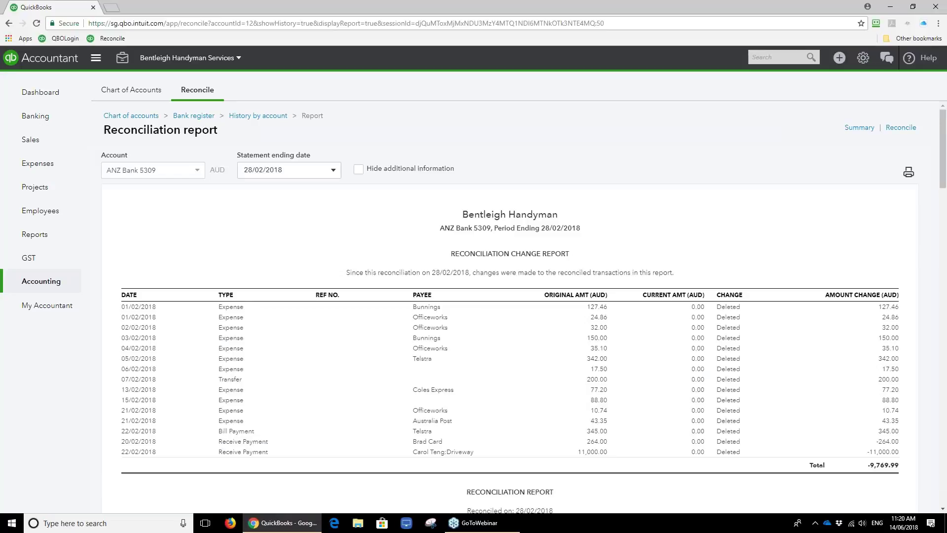
scroll(649, 392, "down", 1)
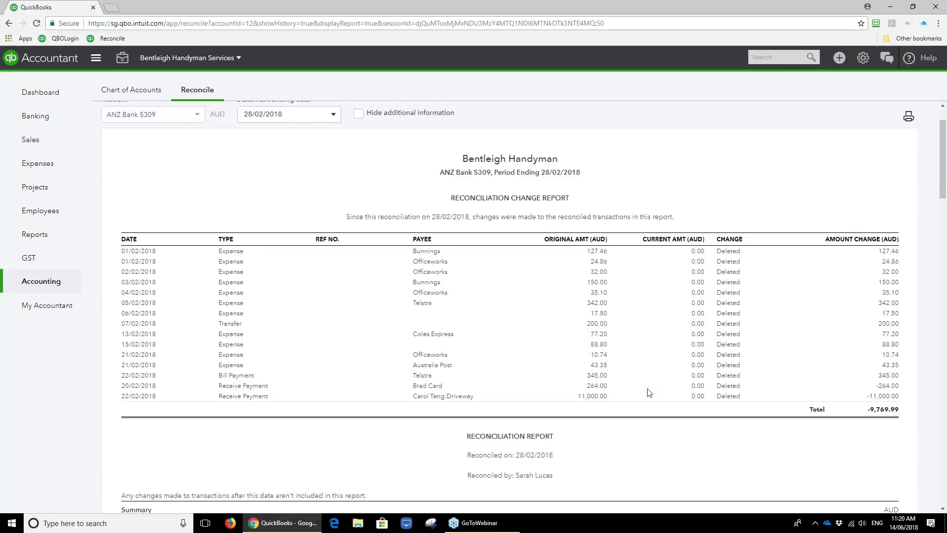
scroll(649, 392, "down", 1)
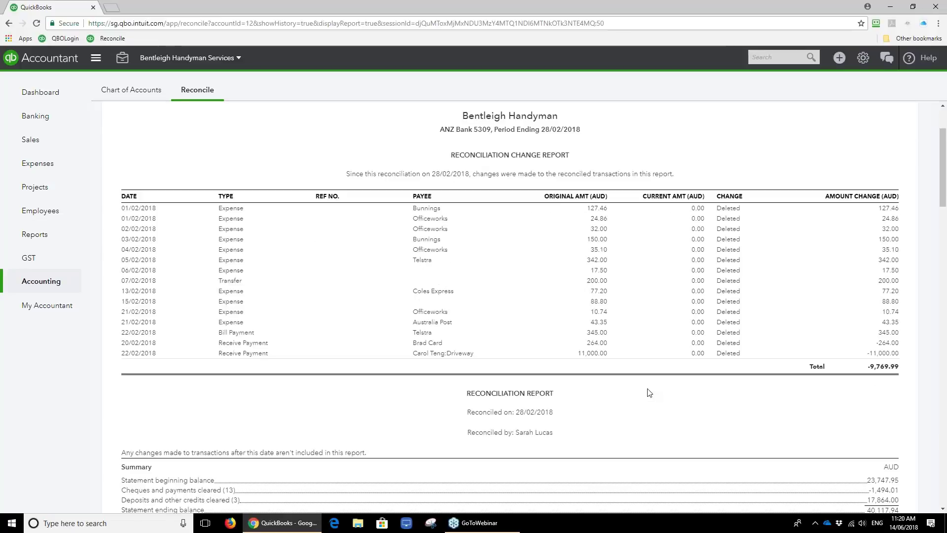
scroll(596, 280, "up", 1)
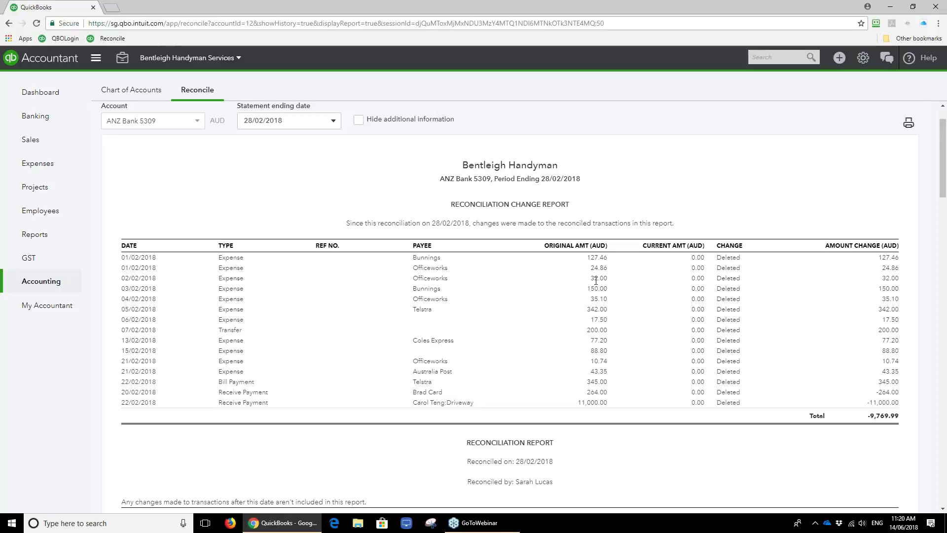
scroll(321, 187, "up", 1)
left_click(51, 94)
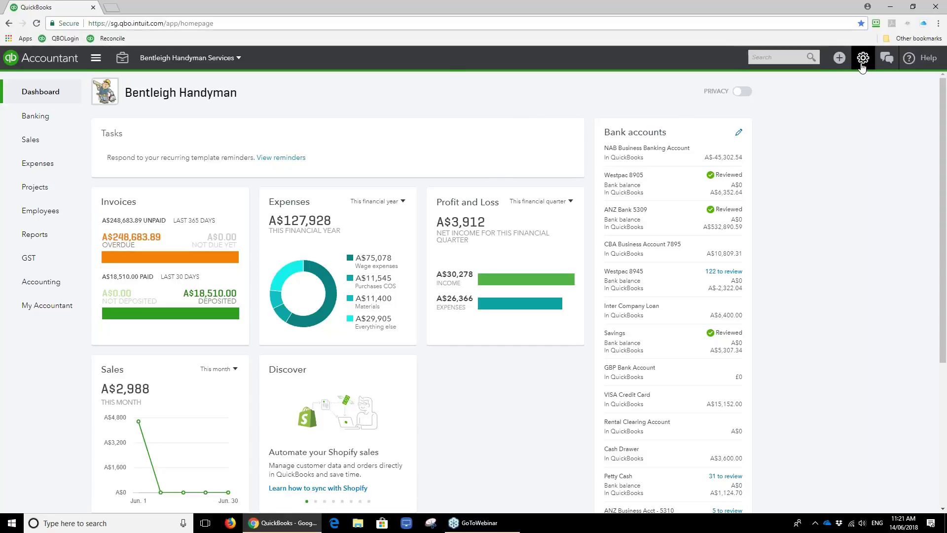
In Advanced accounting settings, turn on closing the books with closing date 14/06/2018.
left_click(862, 58)
left_click(491, 129)
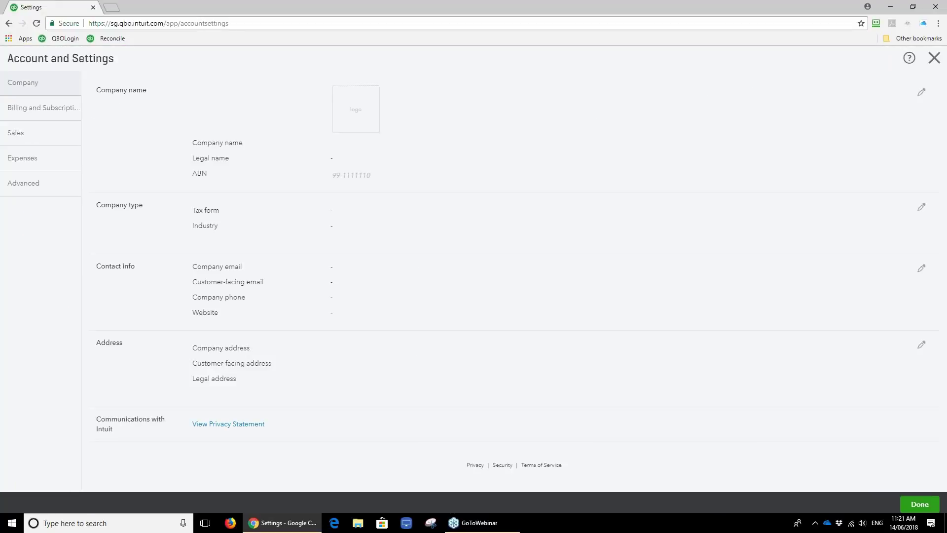
left_click(53, 193)
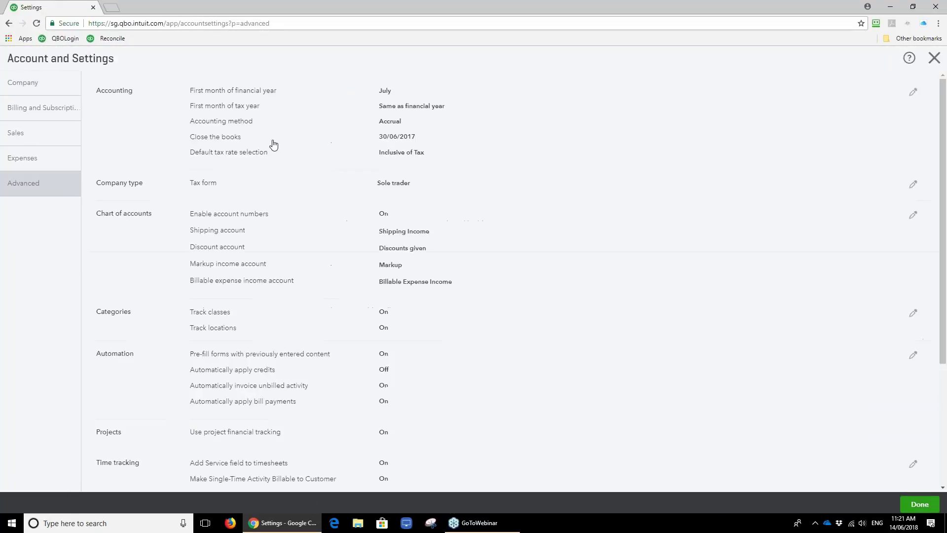
left_click(273, 145)
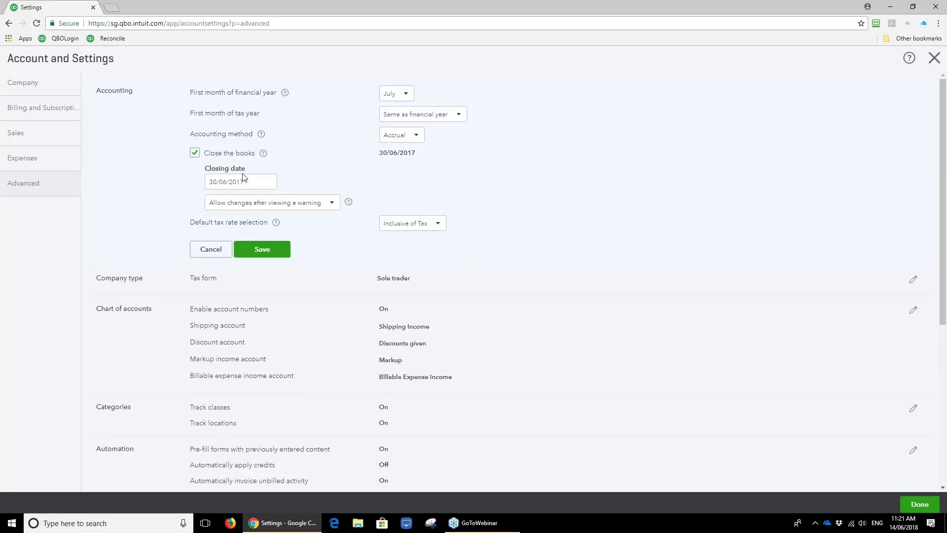
left_click(268, 184)
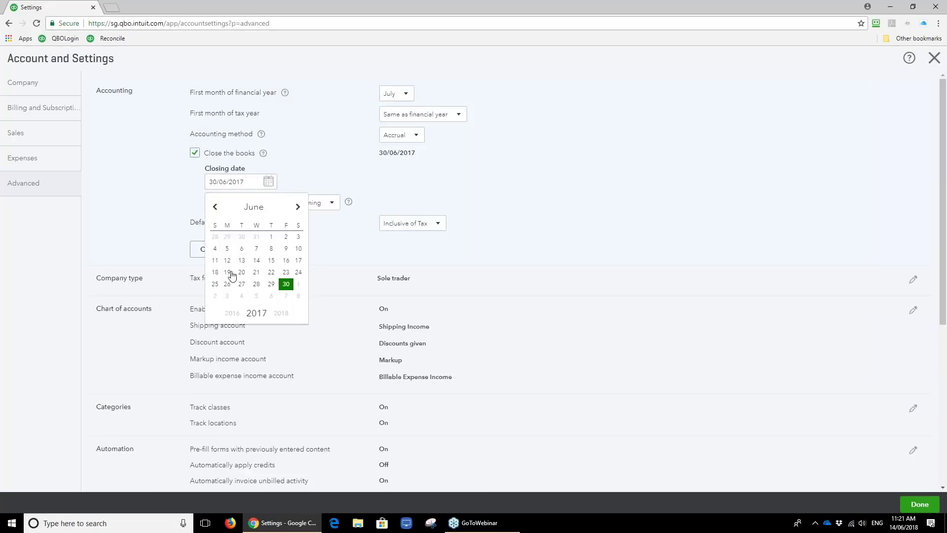
left_click(257, 260)
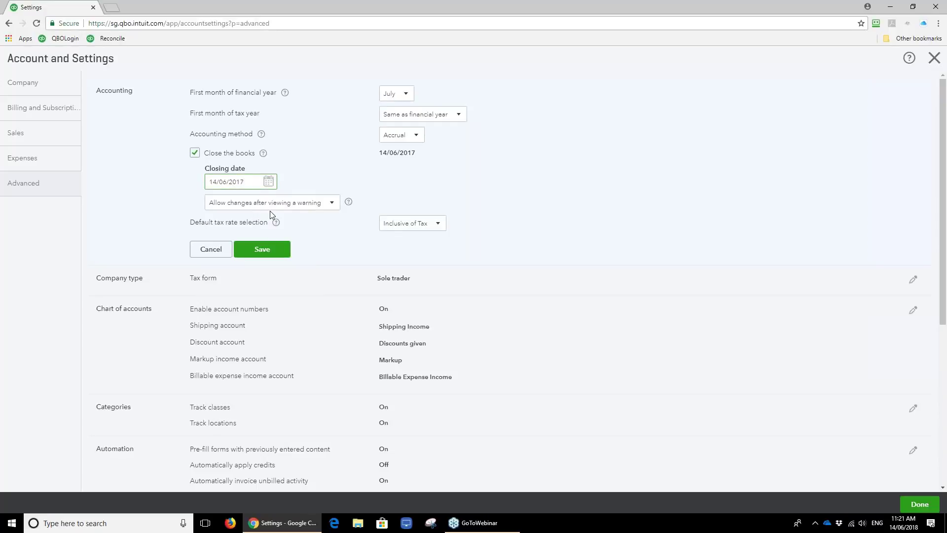
left_click(247, 182)
key("BackSpace")
type("8")
Allow changes before the closing date only after a warning, then save and close settings.
left_click(254, 207)
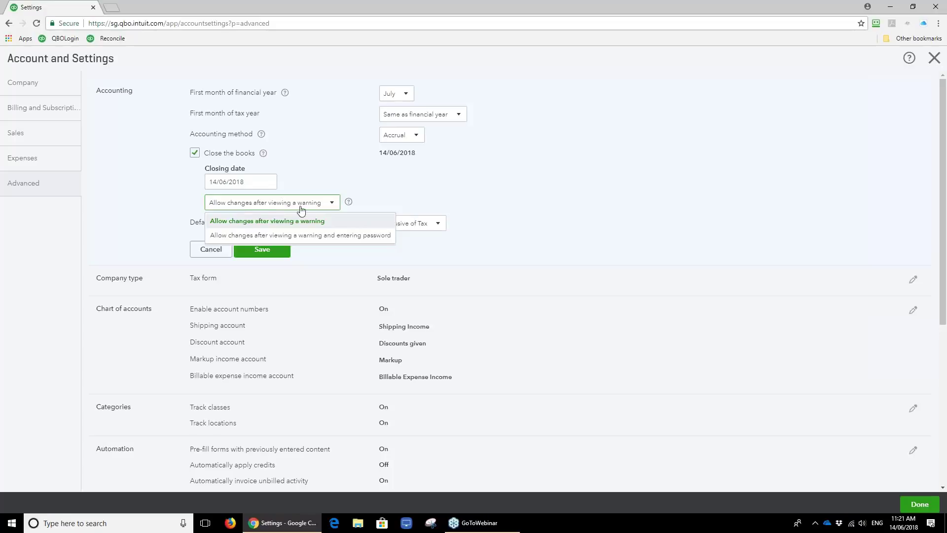
left_click(362, 240)
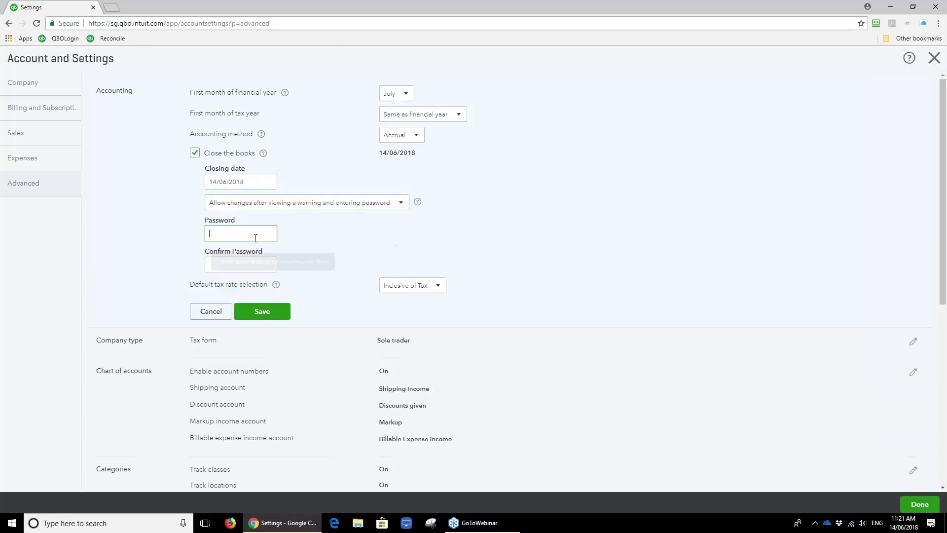
left_click(249, 235)
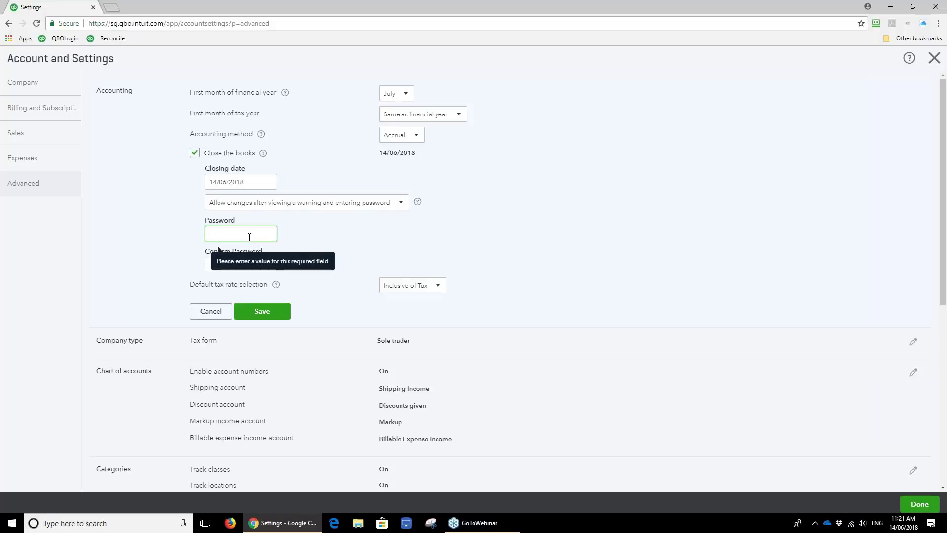
left_click(273, 207)
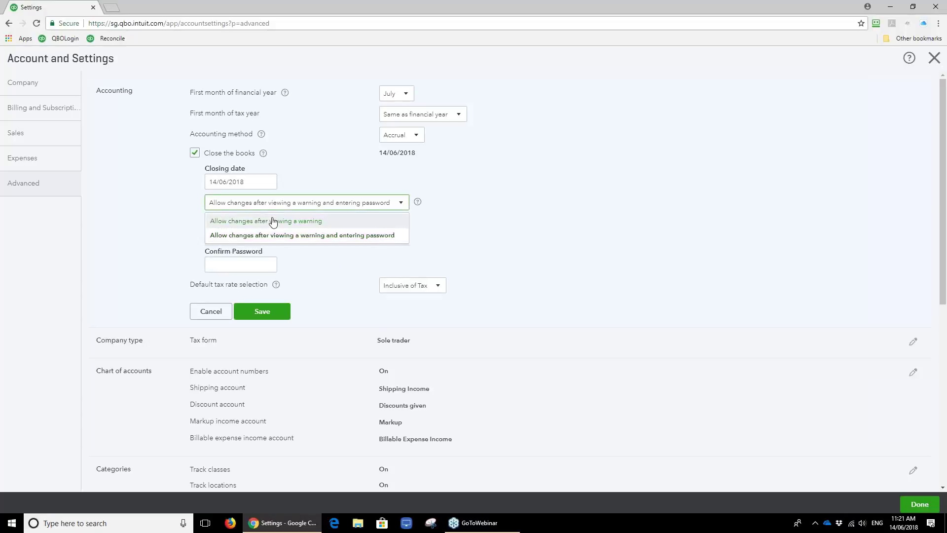
left_click(273, 222)
left_click(262, 248)
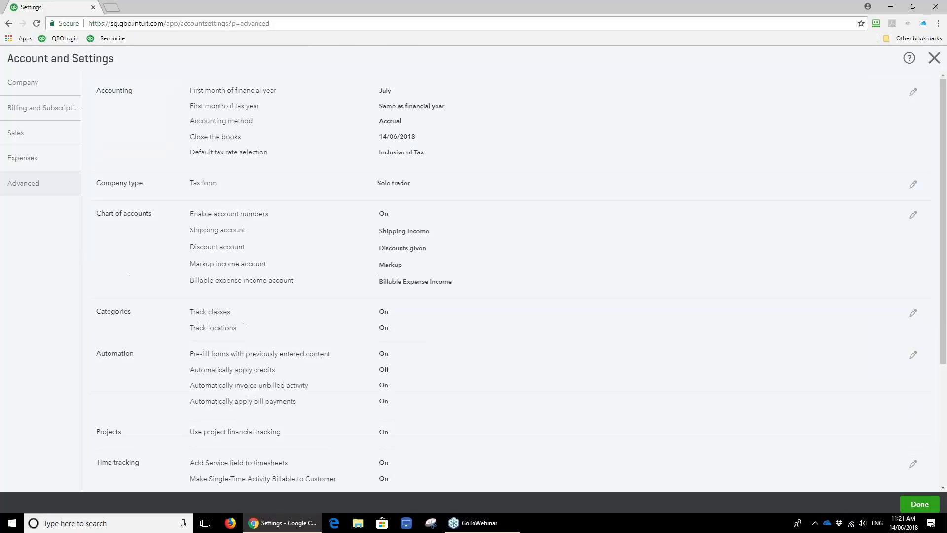
left_click(933, 58)
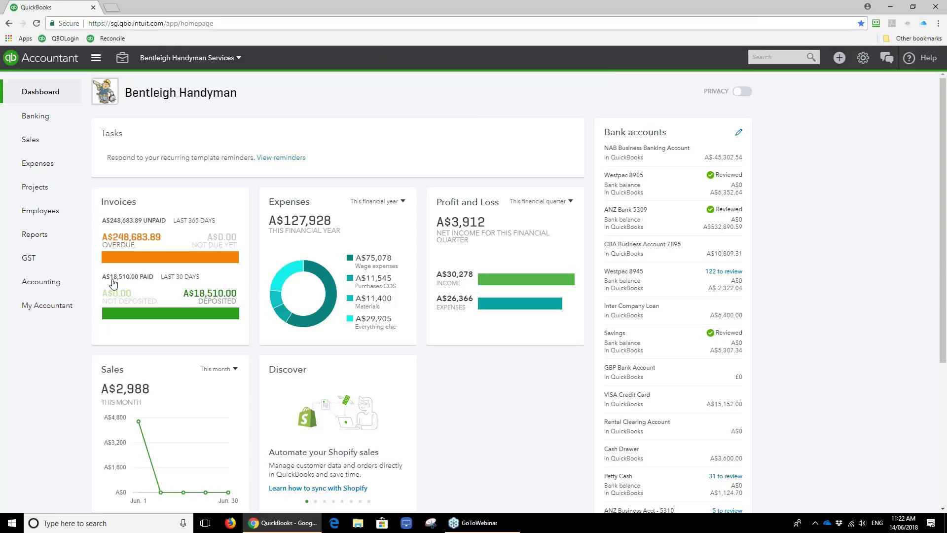
Run the Exceptions to Closing Date report, found by searching 'exc', and confirm no pre-closing changes.
left_click(78, 238)
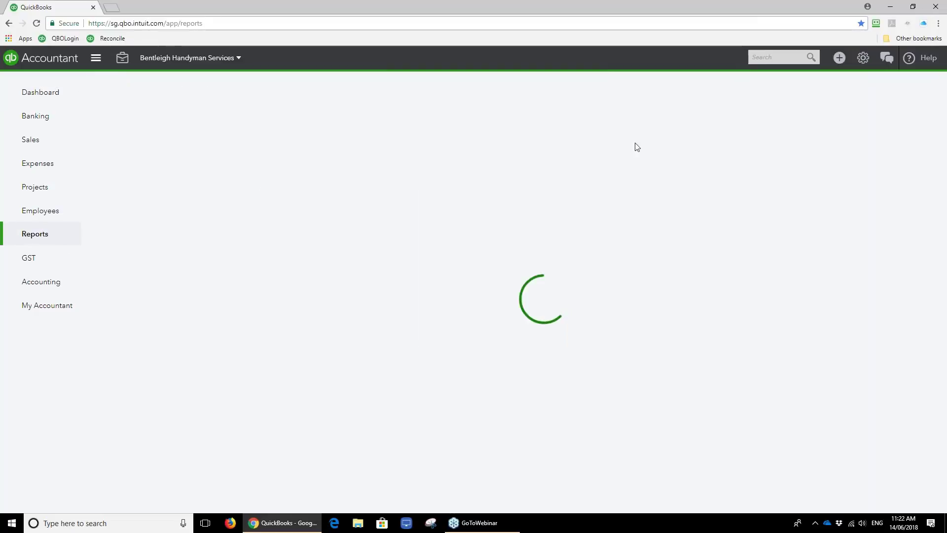
left_click(665, 106)
type("exc")
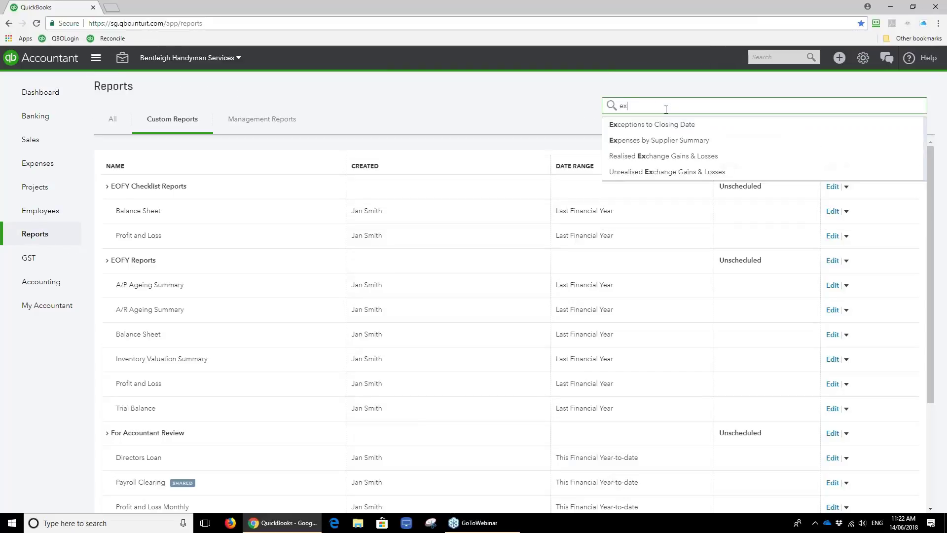
left_click(662, 125)
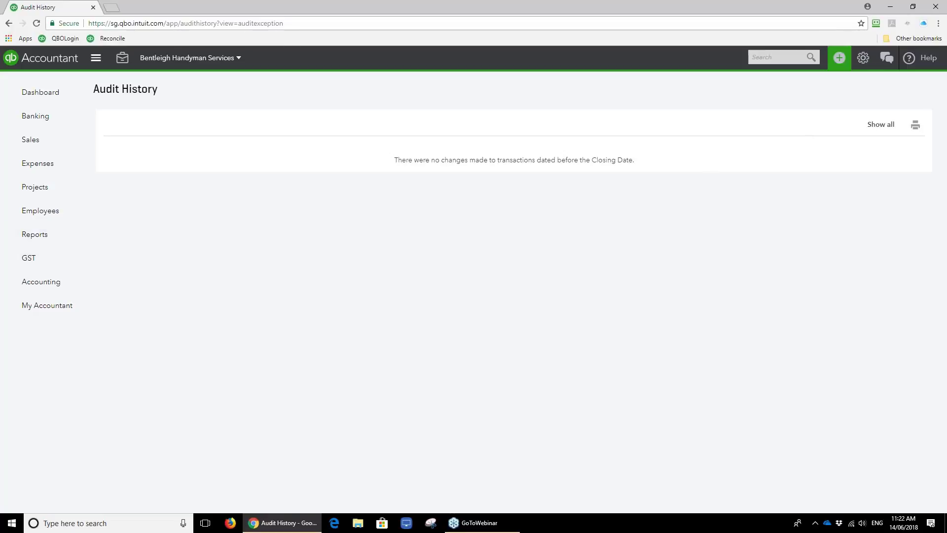
left_click(839, 59)
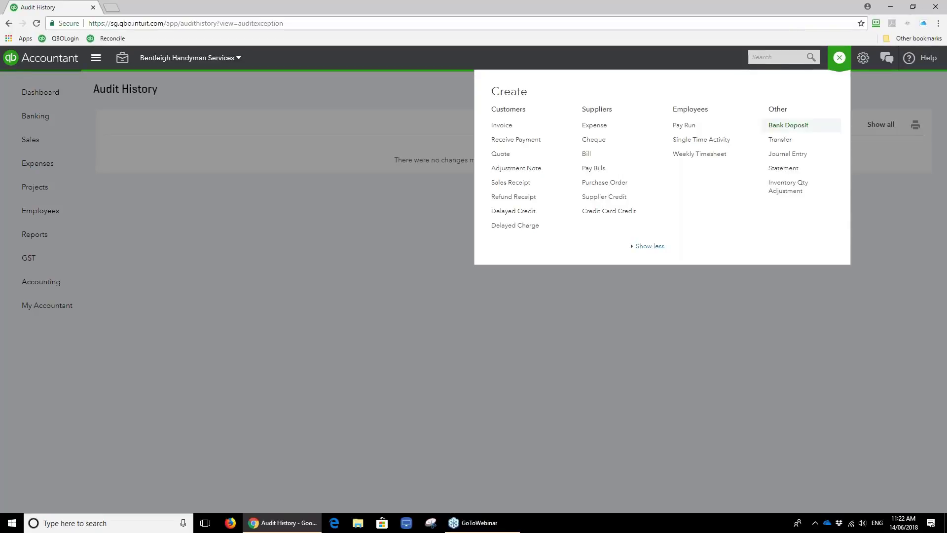
Begin journal entry no.12 dated 14/06/2018 as an adjusting entry, then discard it unsaved.
left_click(802, 155)
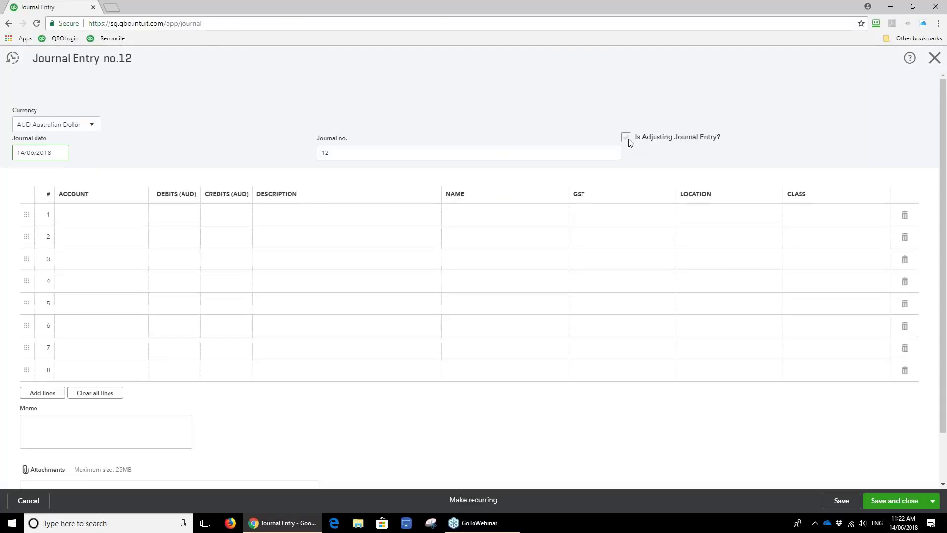
left_click(626, 137)
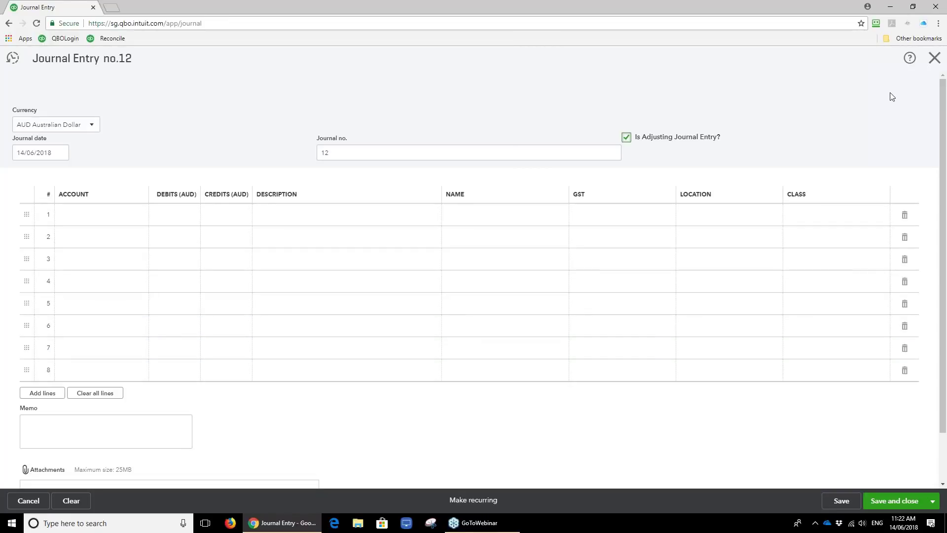
left_click(937, 59)
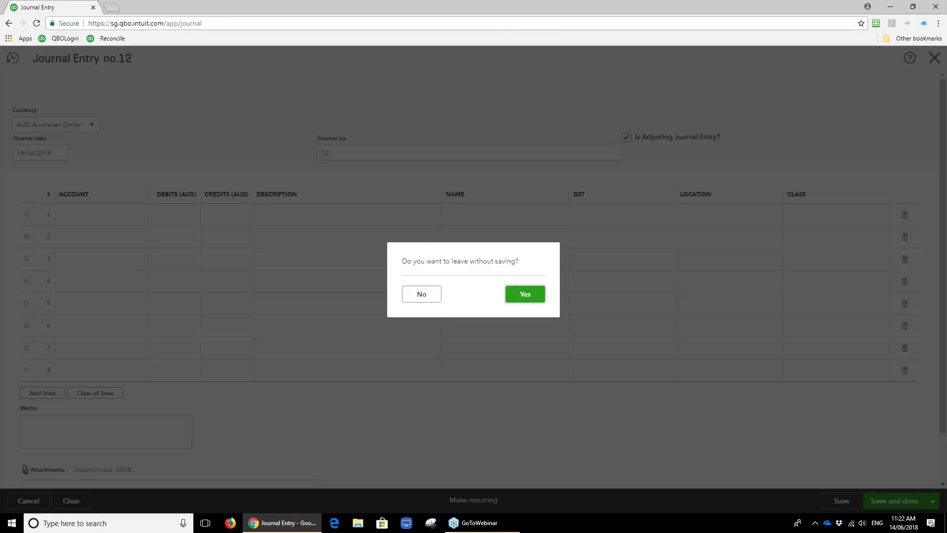
left_click(524, 294)
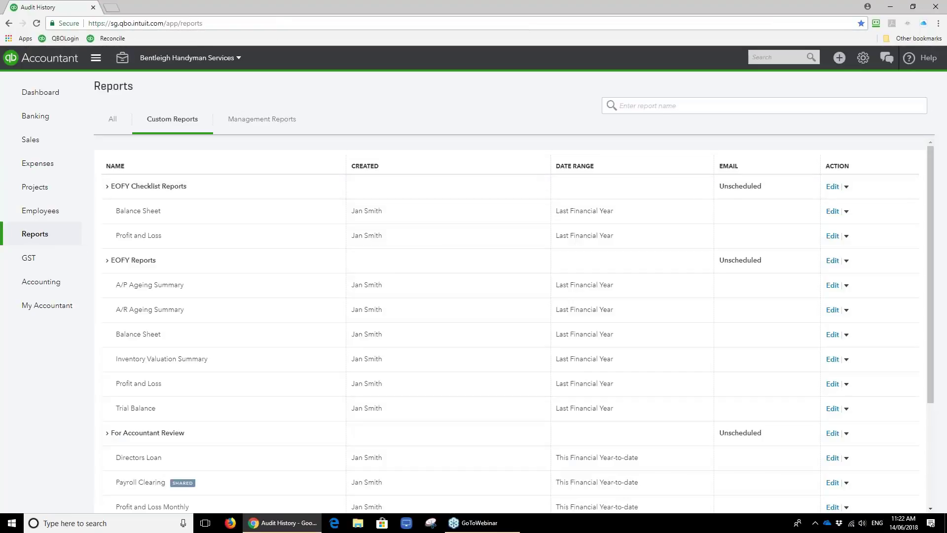
Scroll through the Adjusted Trial Balance as of June 30, 2017, then go back to the report list.
left_click(662, 110)
type("ad")
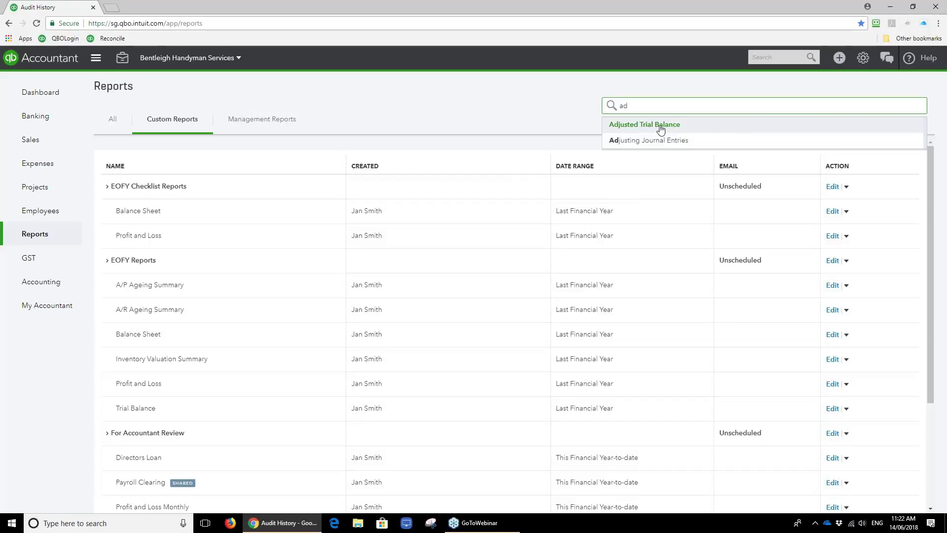
left_click(664, 129)
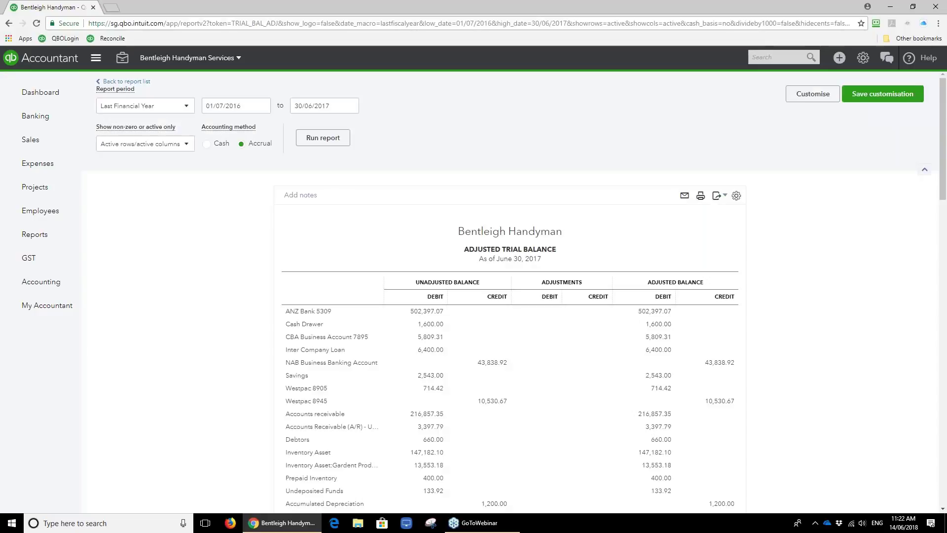
scroll(510, 228, "down", 2)
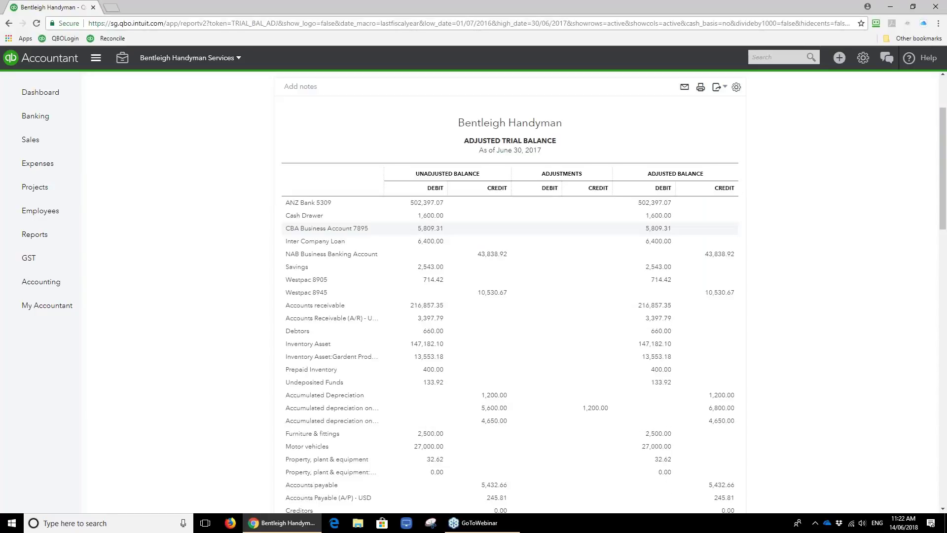
scroll(592, 420, "down", 1)
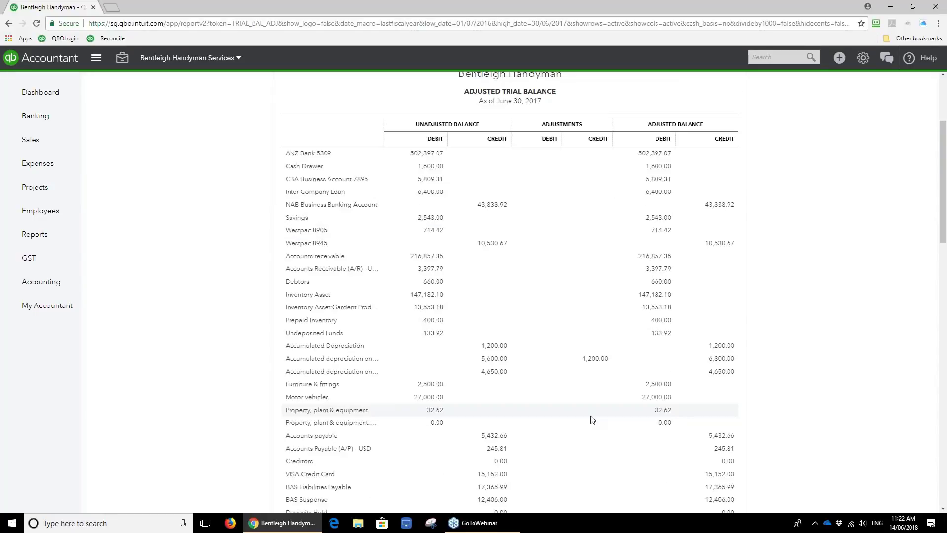
scroll(592, 419, "down", 3)
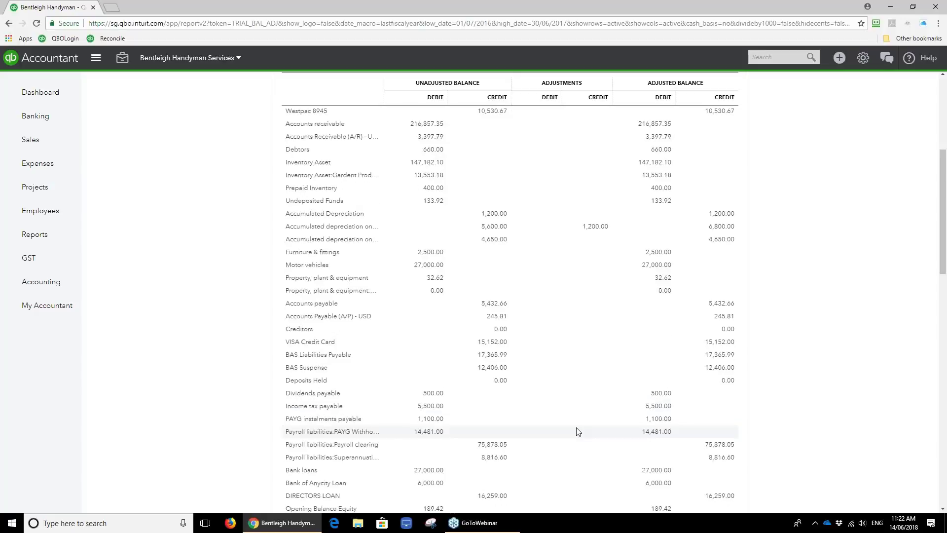
scroll(578, 431, "up", 6)
left_click(141, 83)
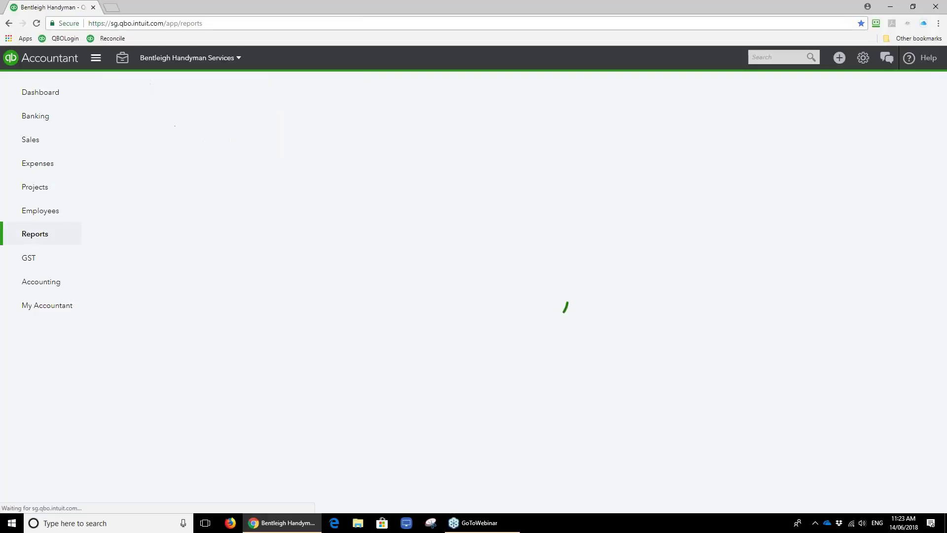
Check the Adjusting Journal Entries report's single A$1,200.00 depreciation entry, then return to the dashboard.
type("ad")
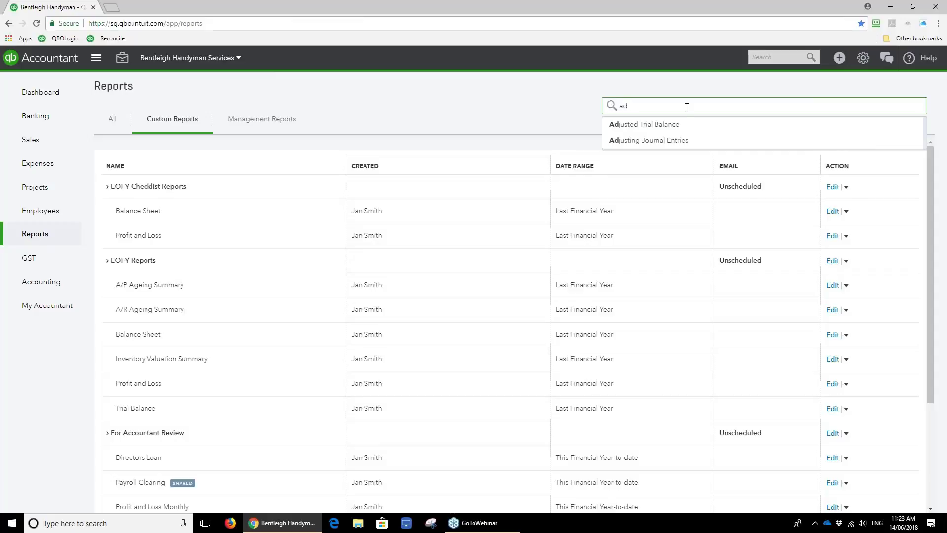
left_click(682, 143)
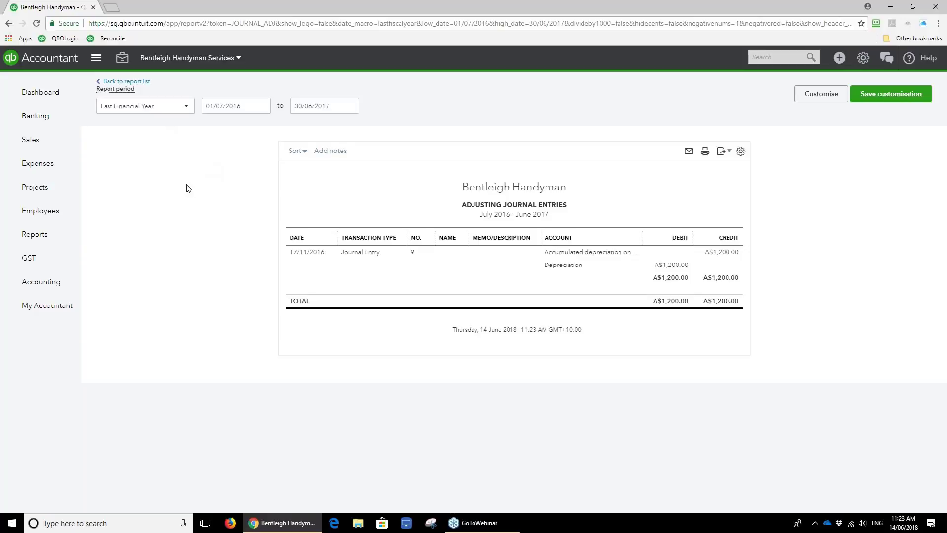
left_click(42, 96)
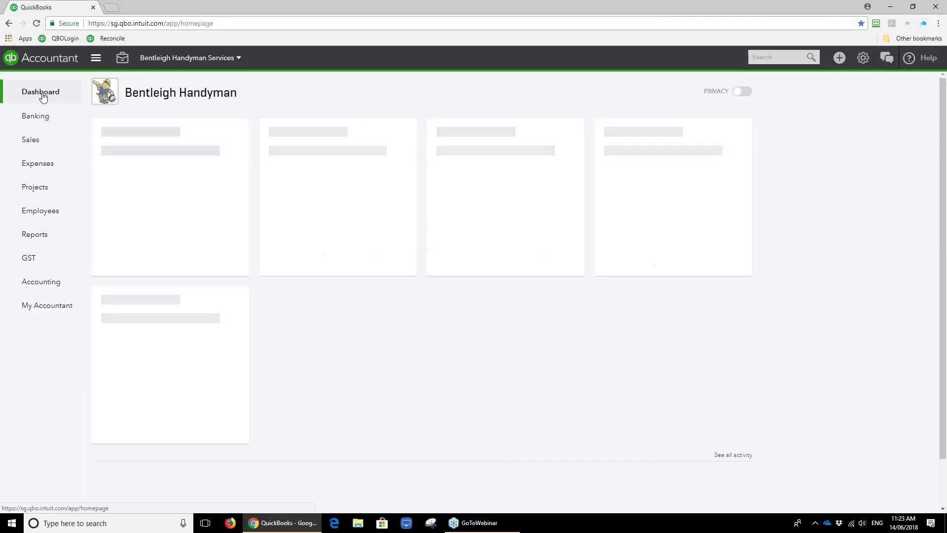